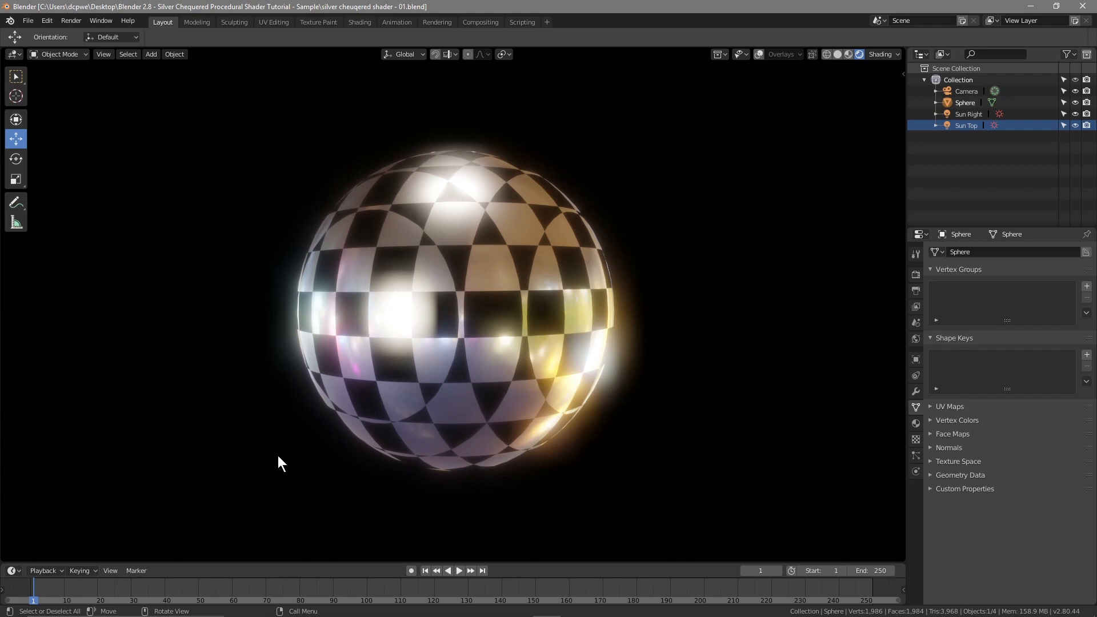
middle_drag(557, 341, 441, 153)
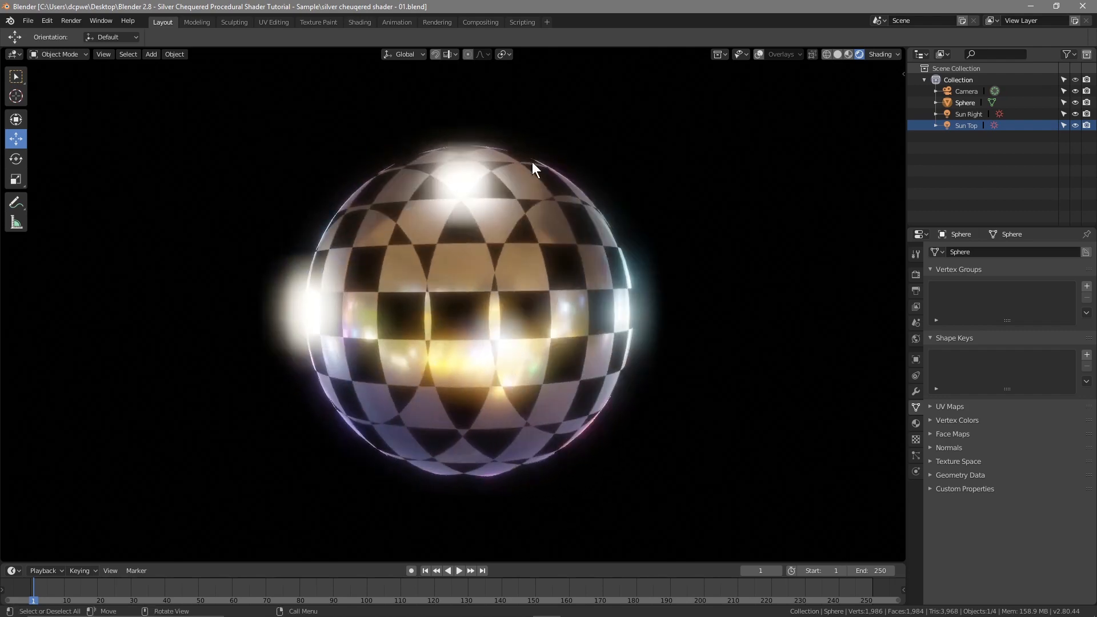
middle_drag(411, 275, 579, 365)
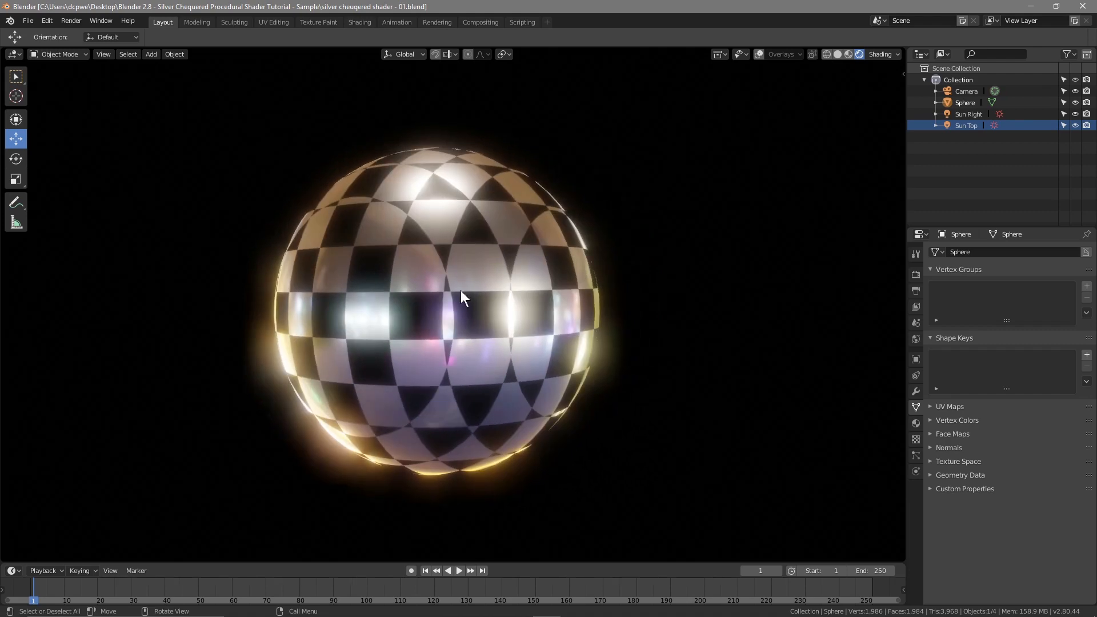
middle_drag(505, 337, 735, 318)
middle_drag(264, 324, 468, 330)
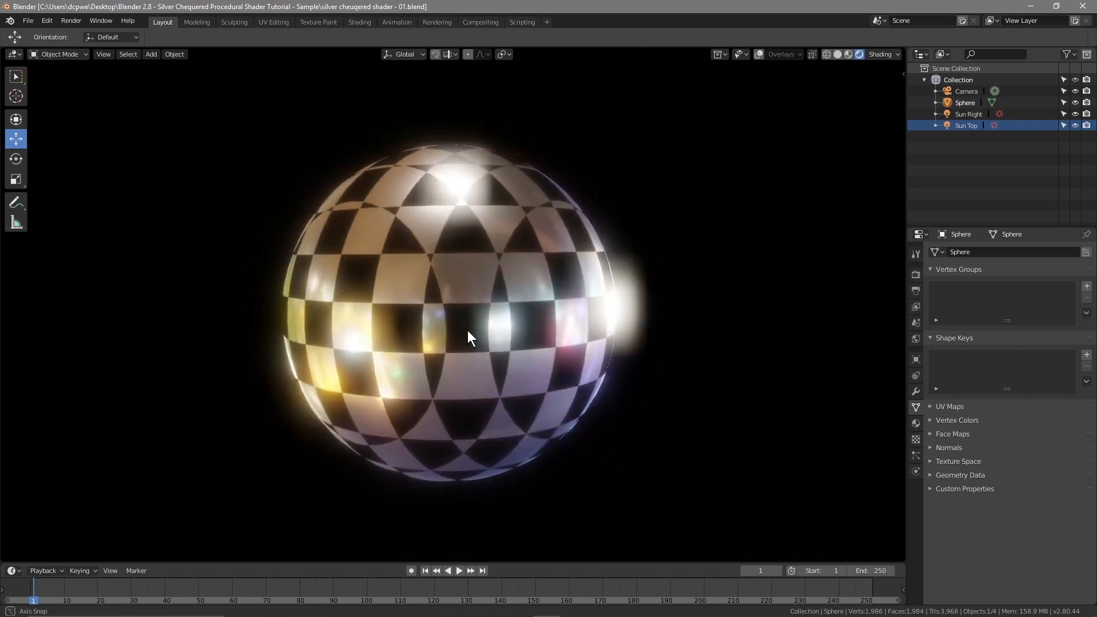
- Launch a second Blender window and start a new General file
click(1033, 5)
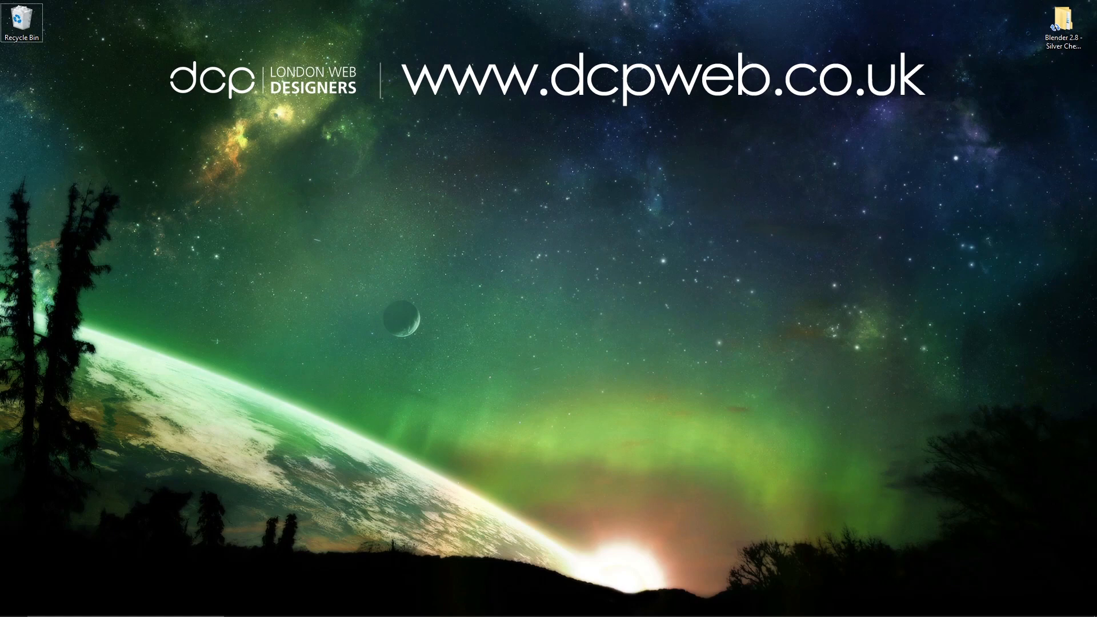
right_click(546, 606)
click(550, 541)
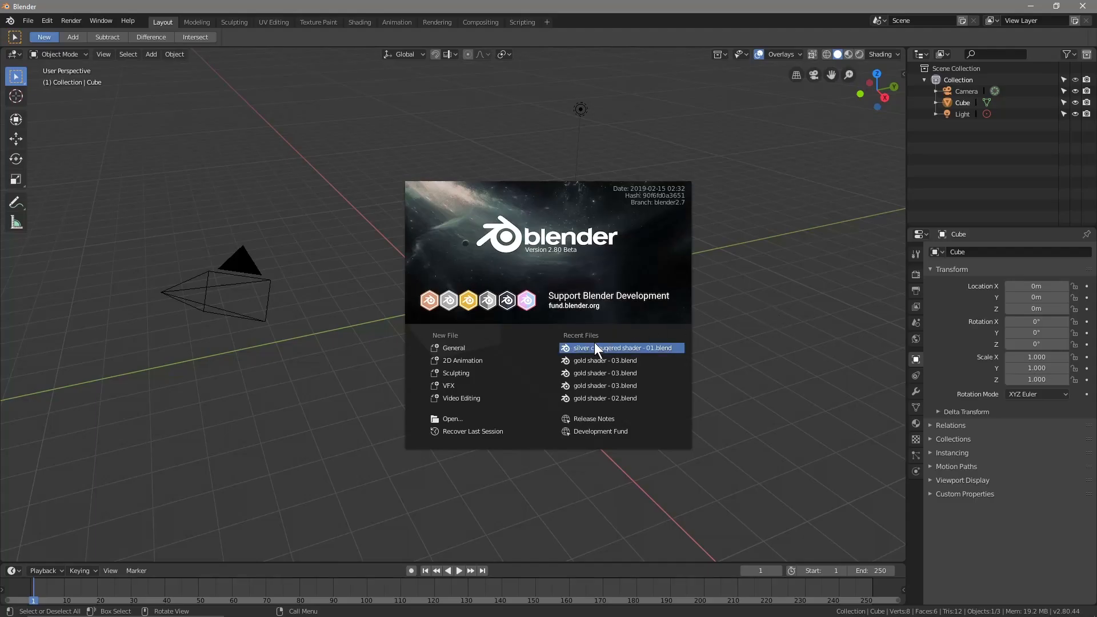
click(469, 347)
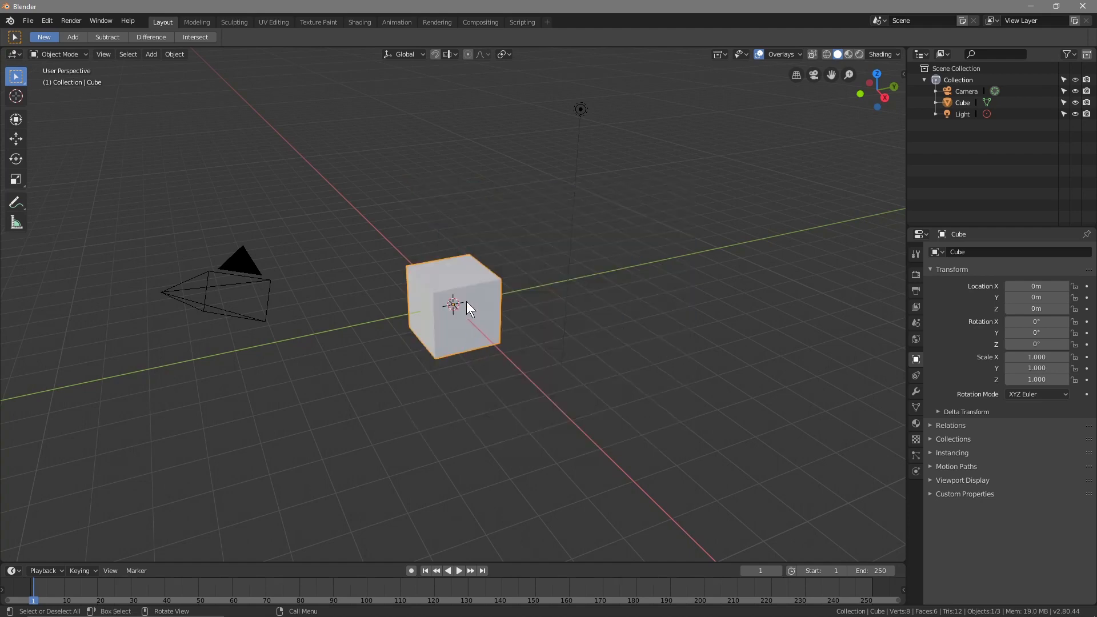
- Delete the default cube and the default light from the scene
key(Delete)
click(580, 107)
key(Delete)
- Save the file as "chequered silver material - 01.blend" in the desktop folder "Blender 2.8 - Silver Chequered Procedural Shader Tutorial"
click(26, 23)
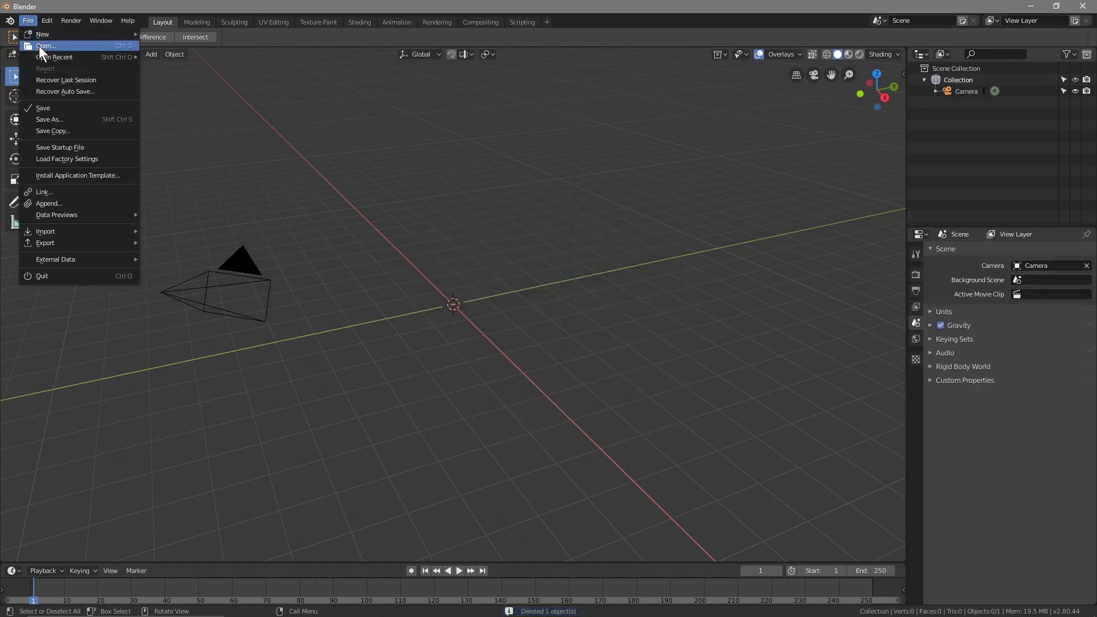
click(51, 129)
click(40, 191)
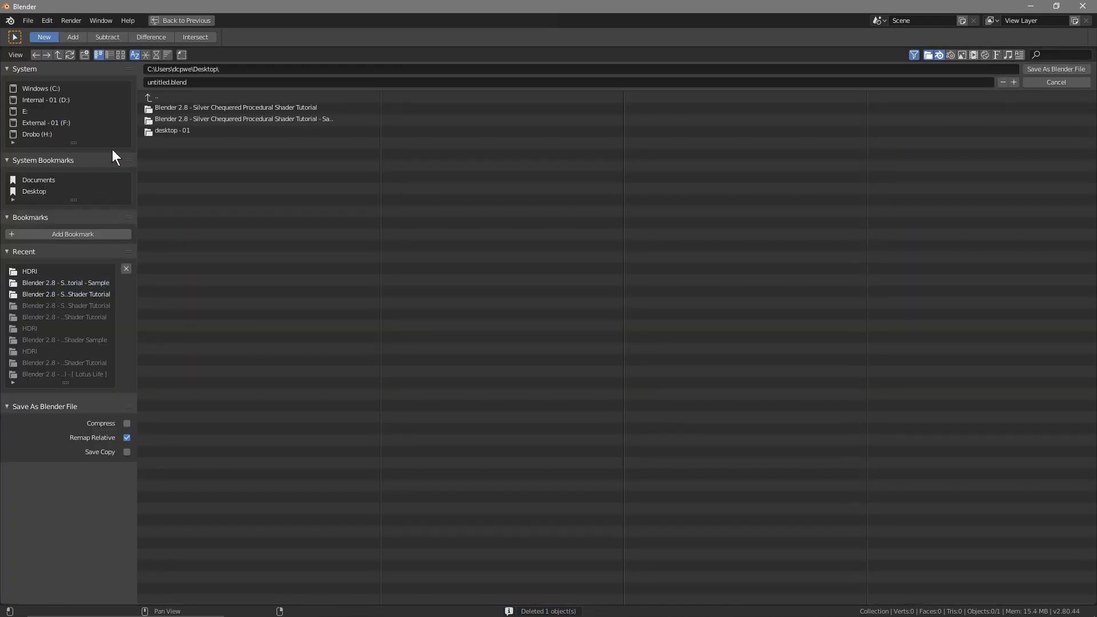
click(262, 118)
click(190, 82)
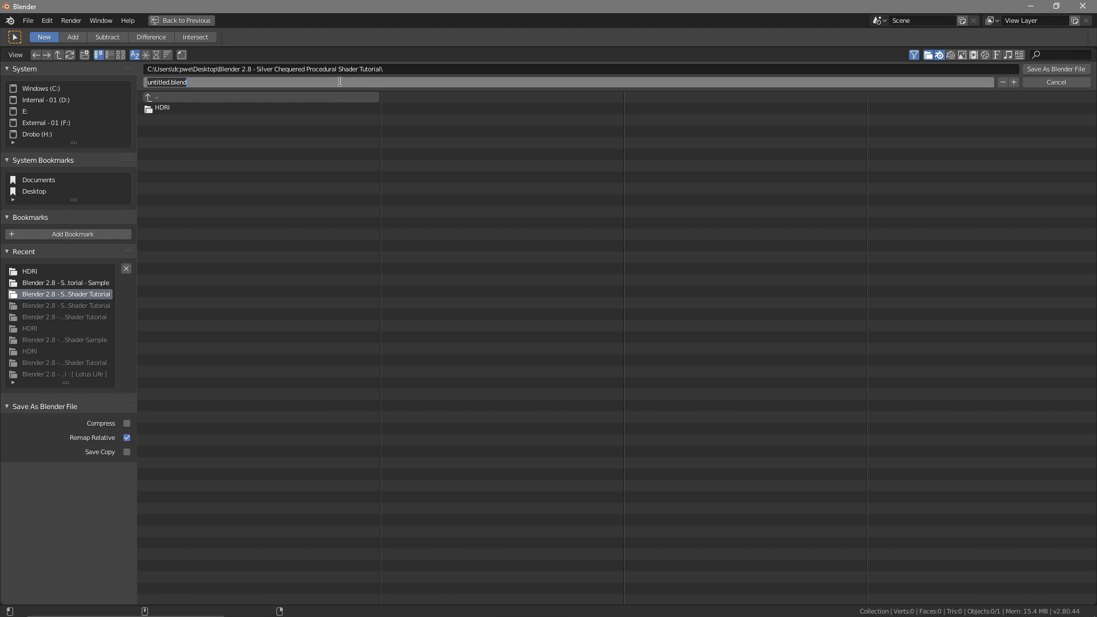
text(ch)
click(1053, 69)
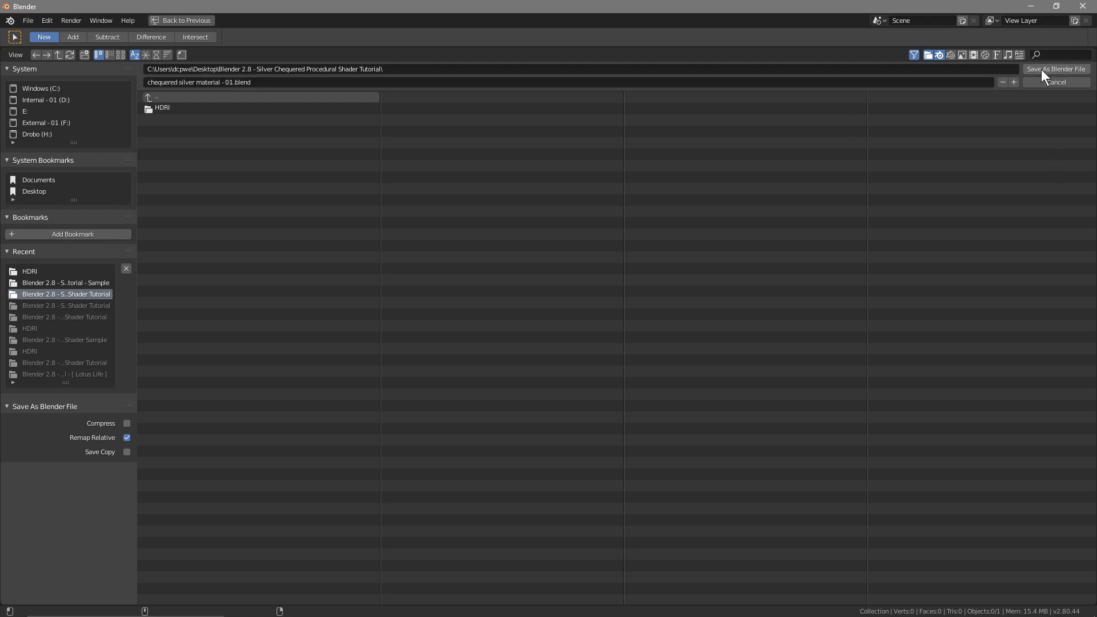
click(1041, 69)
- Add a UV sphere at the scene origin
middle_drag(292, 357, 561, 358)
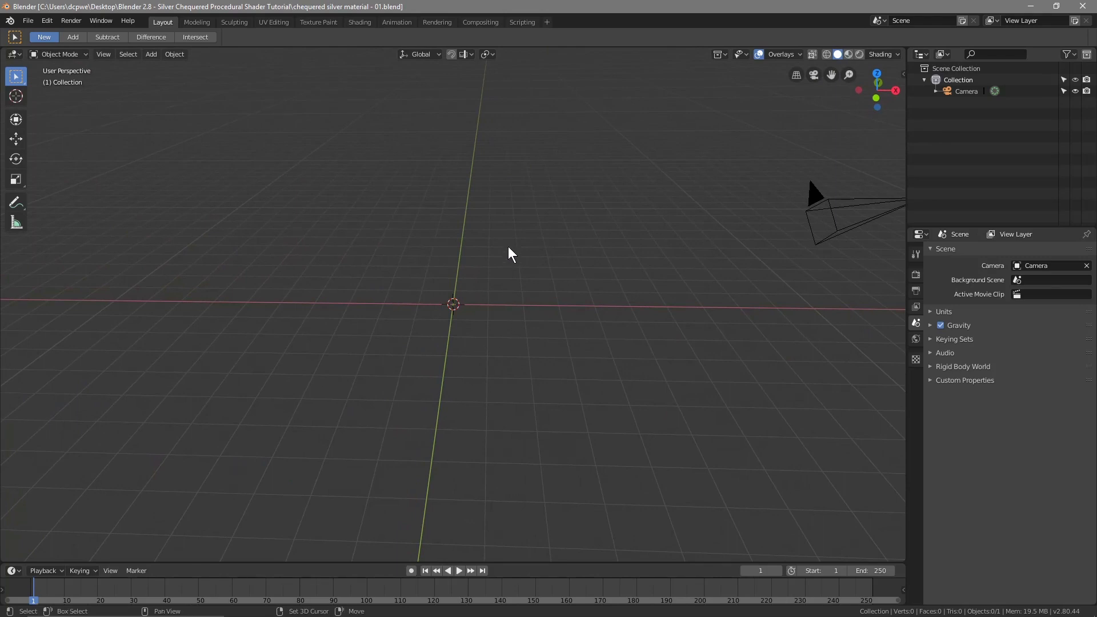
key(shift+a)
mouse_move(509, 246)
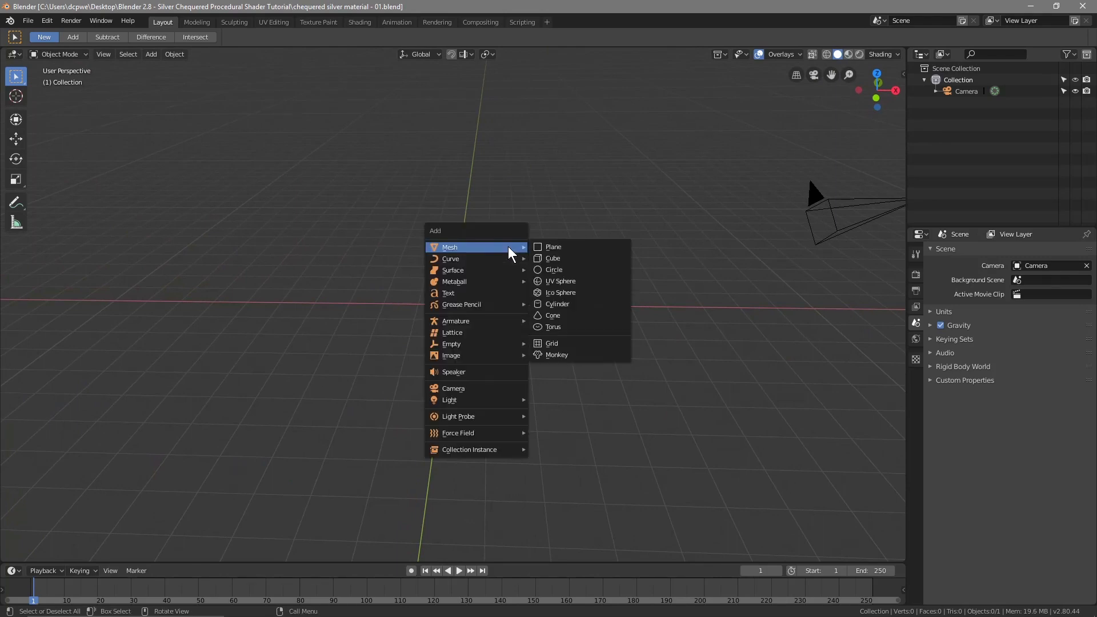
click(570, 278)
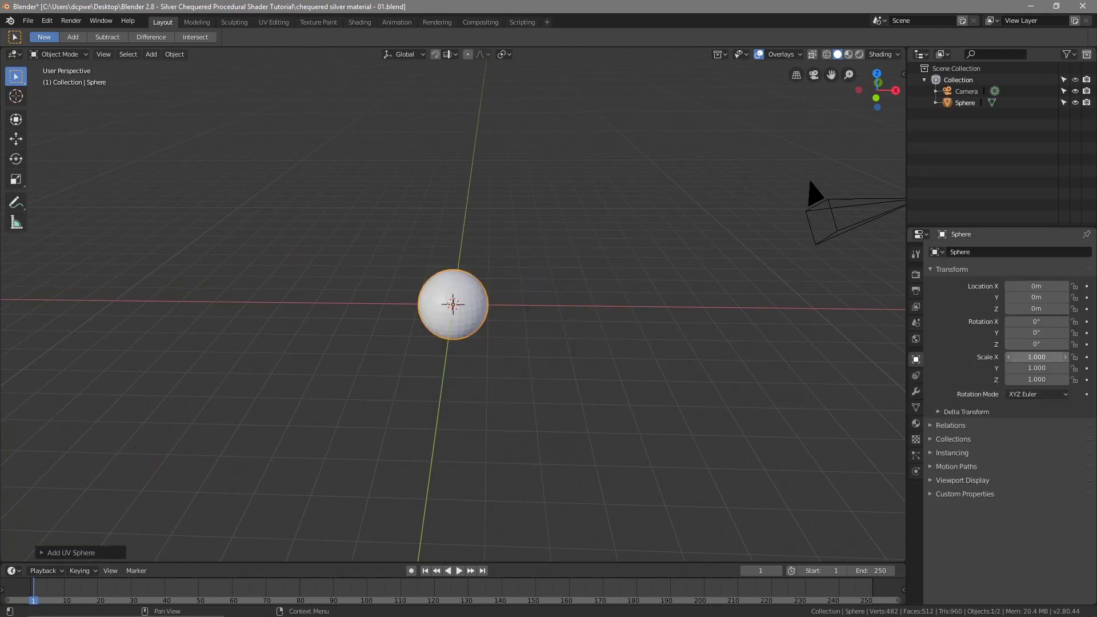
- Set the sphere's scale to 5 on the X, Y and Z axes
text(5)
key(Return)
text(5)
key(Return)
click(1032, 379)
text(5)
key(Return)
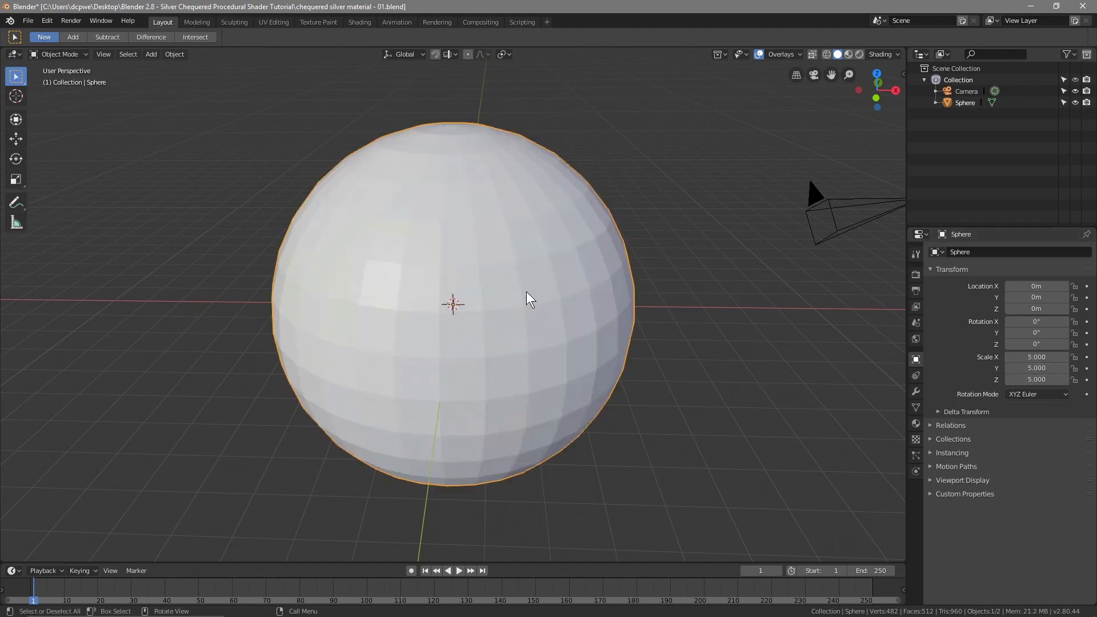
- Add and apply a Subdivision Surface modifier on the sphere, and shade the sphere smooth
click(917, 393)
click(960, 252)
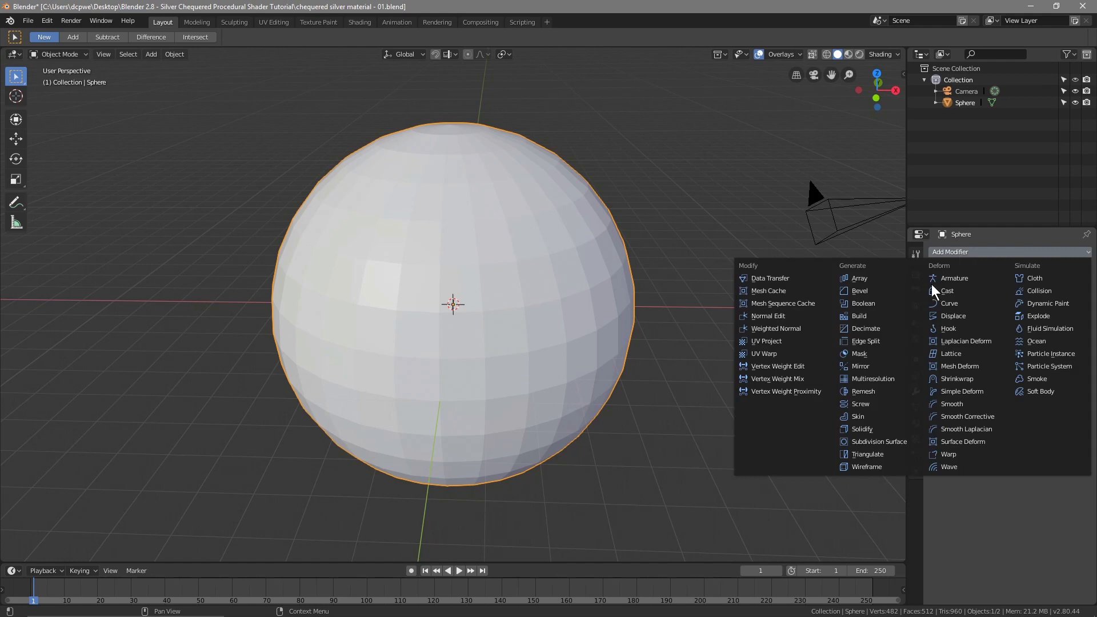
click(872, 442)
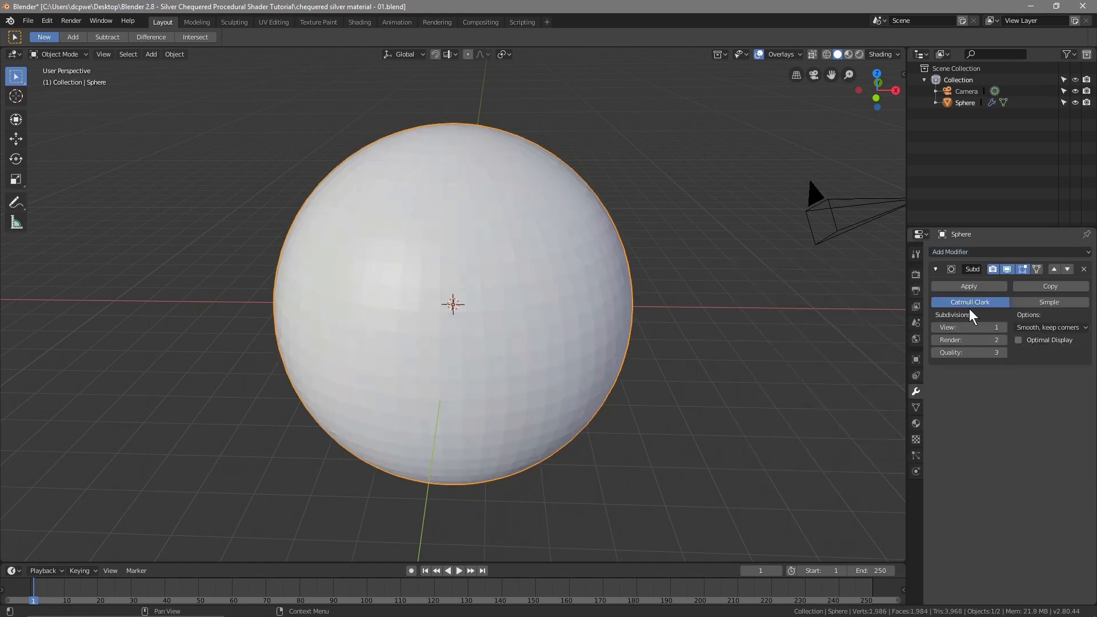
click(966, 285)
right_click(520, 254)
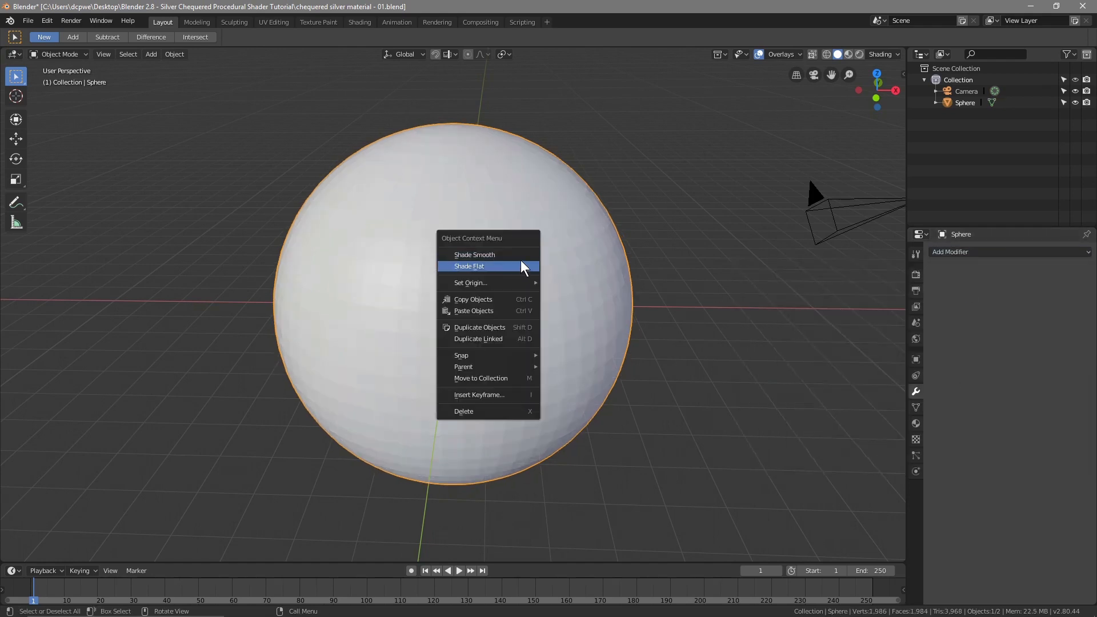
click(521, 258)
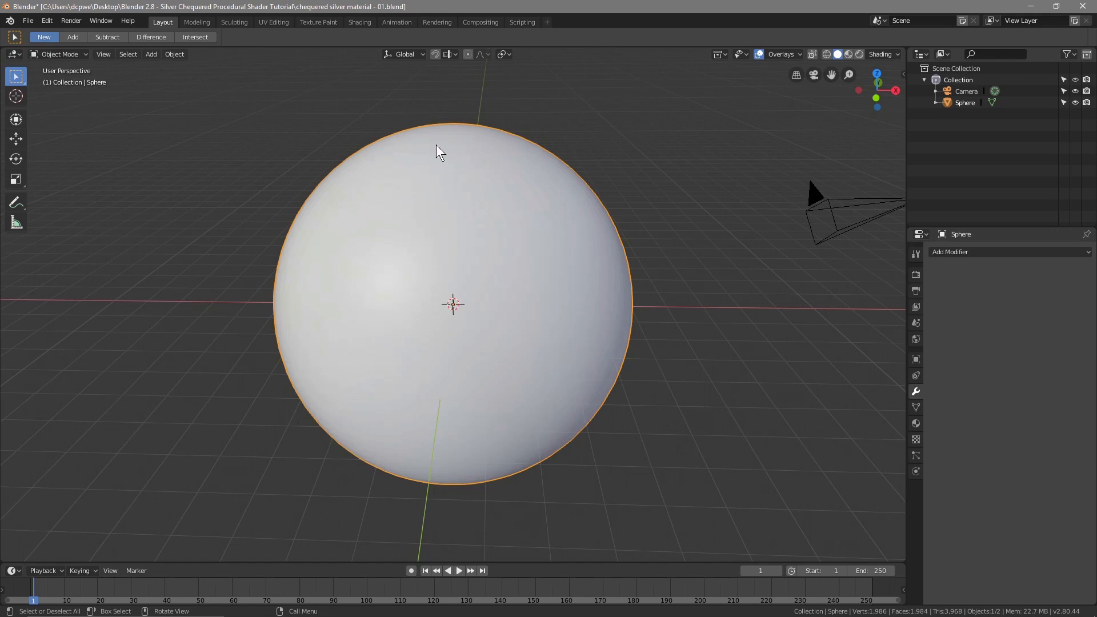
- Switch to Chrome, close the old Shanghai Bund download tab and open hdrihaven.com
click(1030, 5)
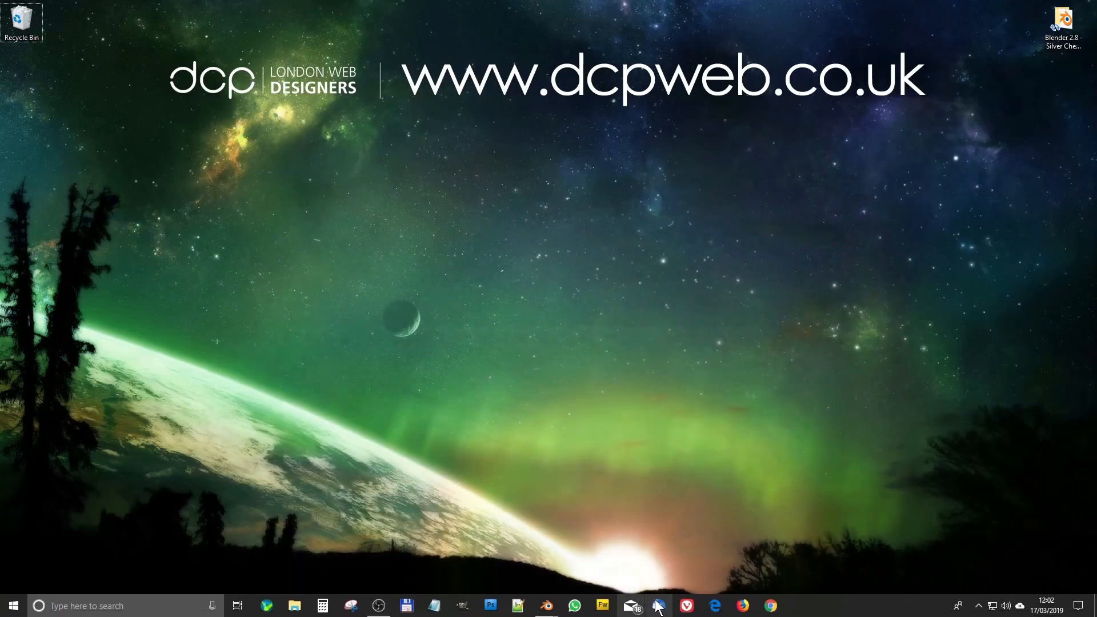
click(771, 606)
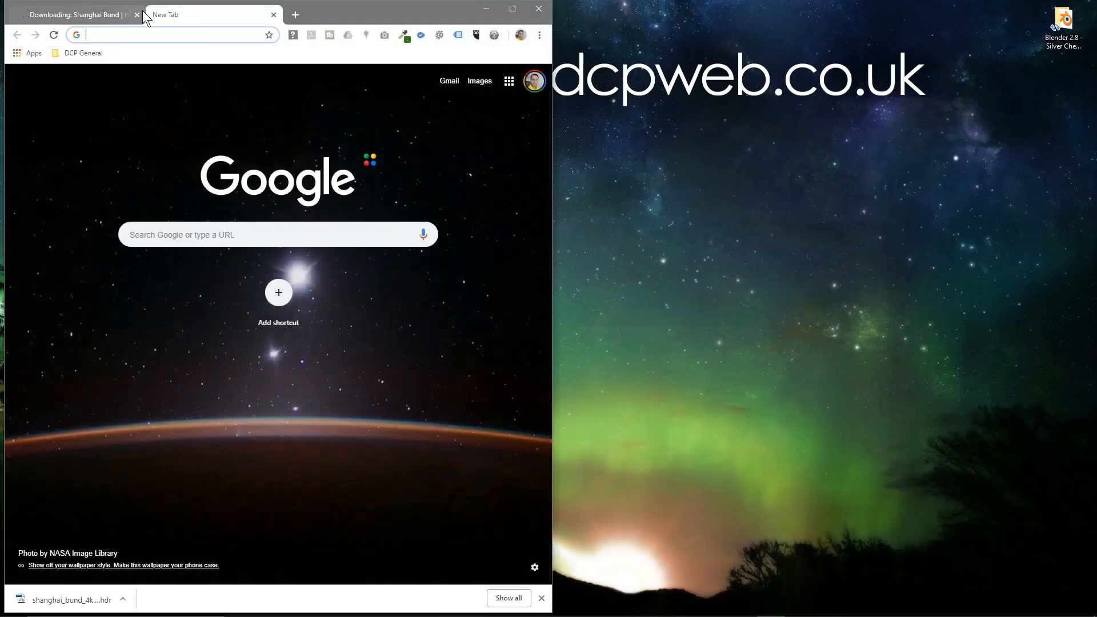
click(137, 15)
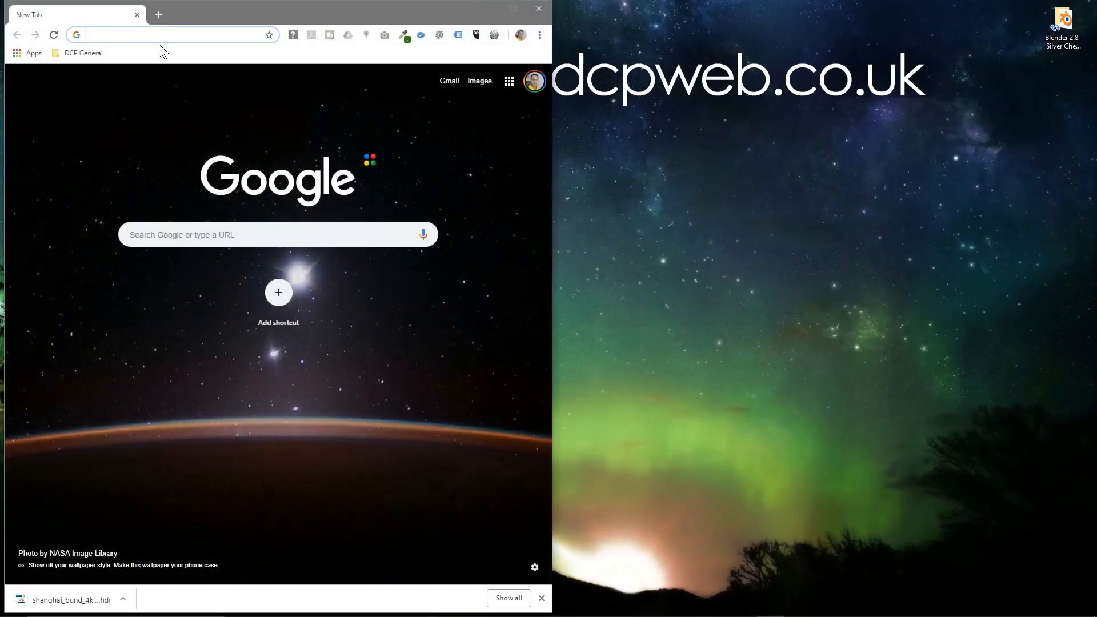
click(541, 598)
text(g)
key(BackSpace)
key(BackSpace)
text(hdri)
key(Return)
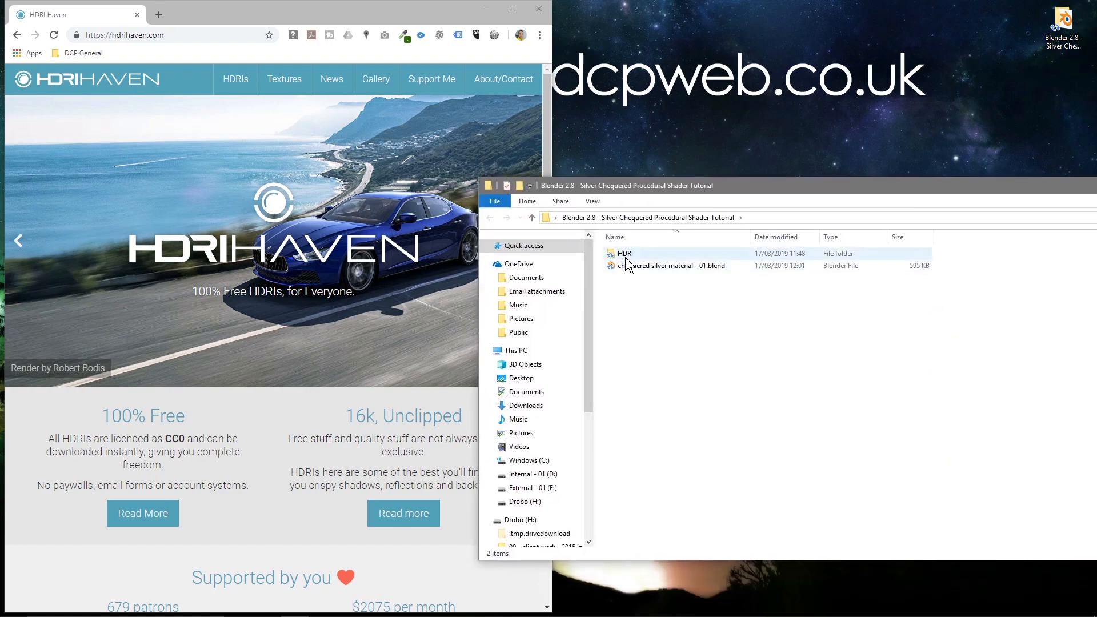
- Create a text document named notes.txt in the tutorial folder and dock the folder window beside the browser
right_click(653, 302)
mouse_move(783, 452)
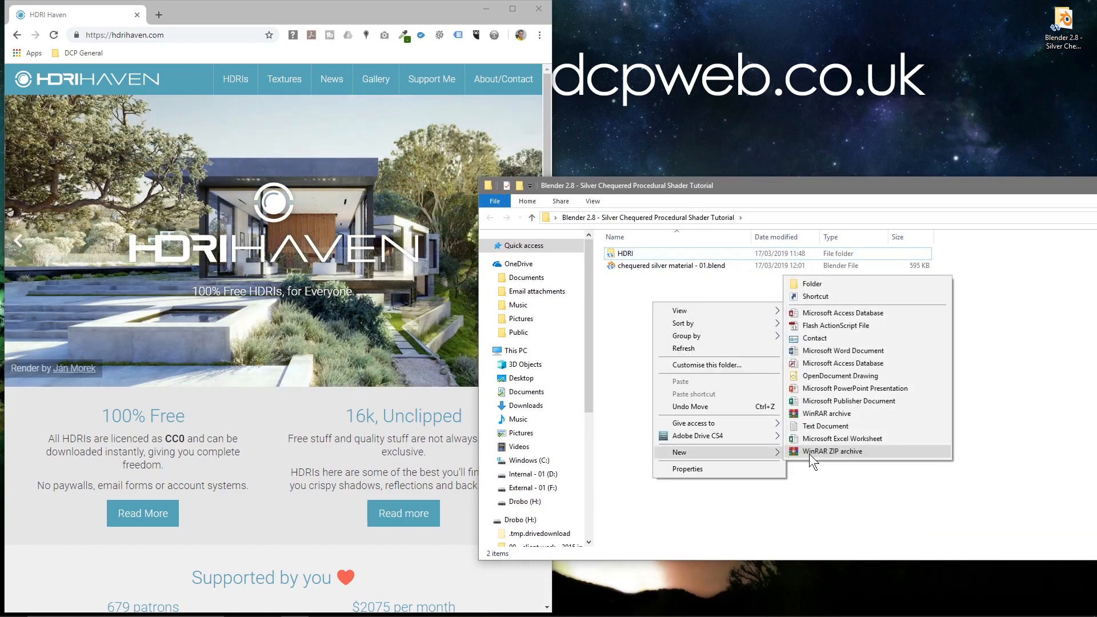
click(821, 428)
text(notes)
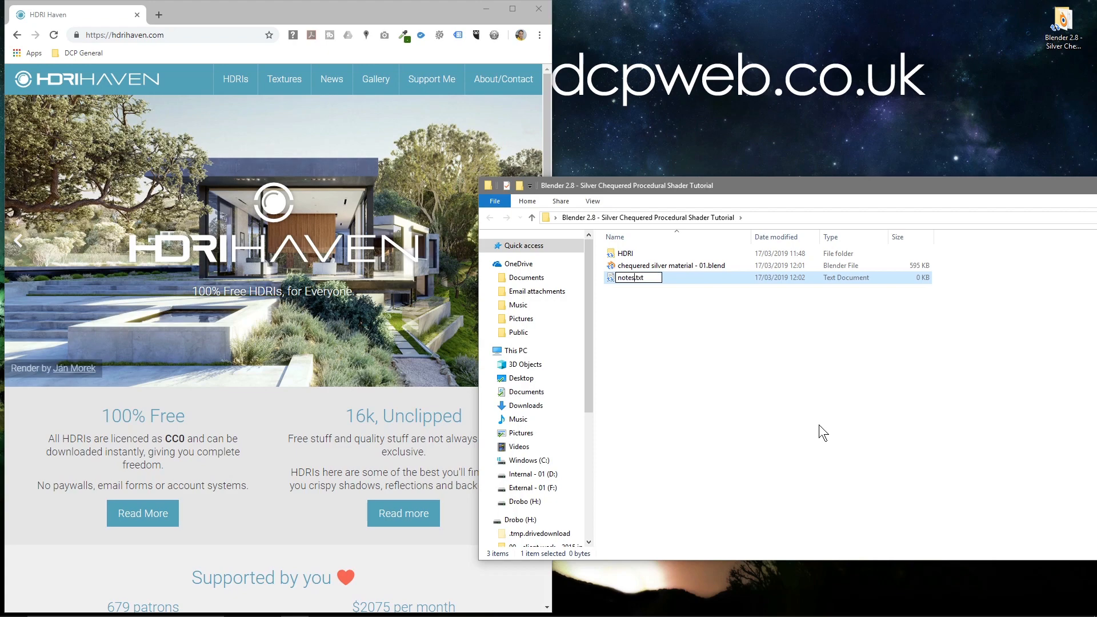
key(Return)
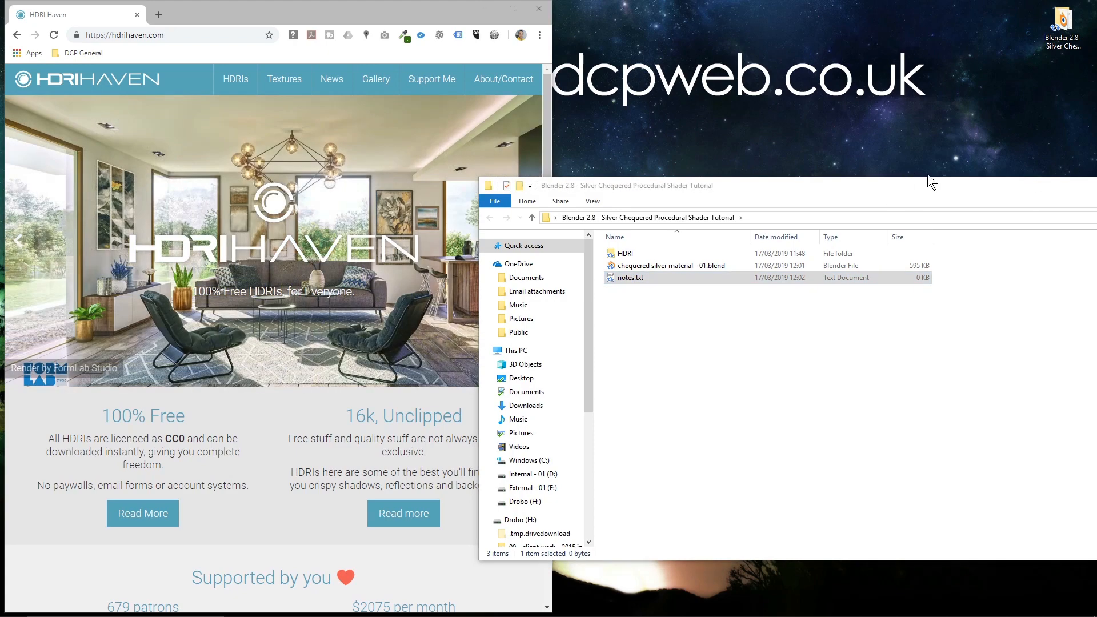
click(944, 188)
key(super+Right)
- Open the Night category of the HDRI collection on HDRI Haven
click(274, 226)
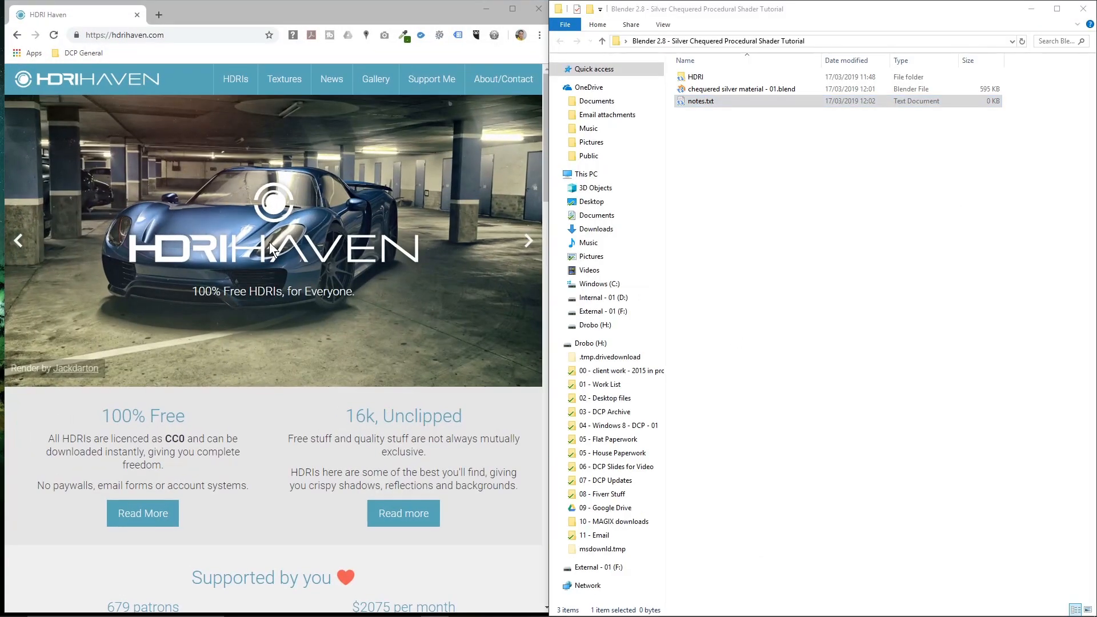
scroll(278, 182, down, 9)
click(264, 456)
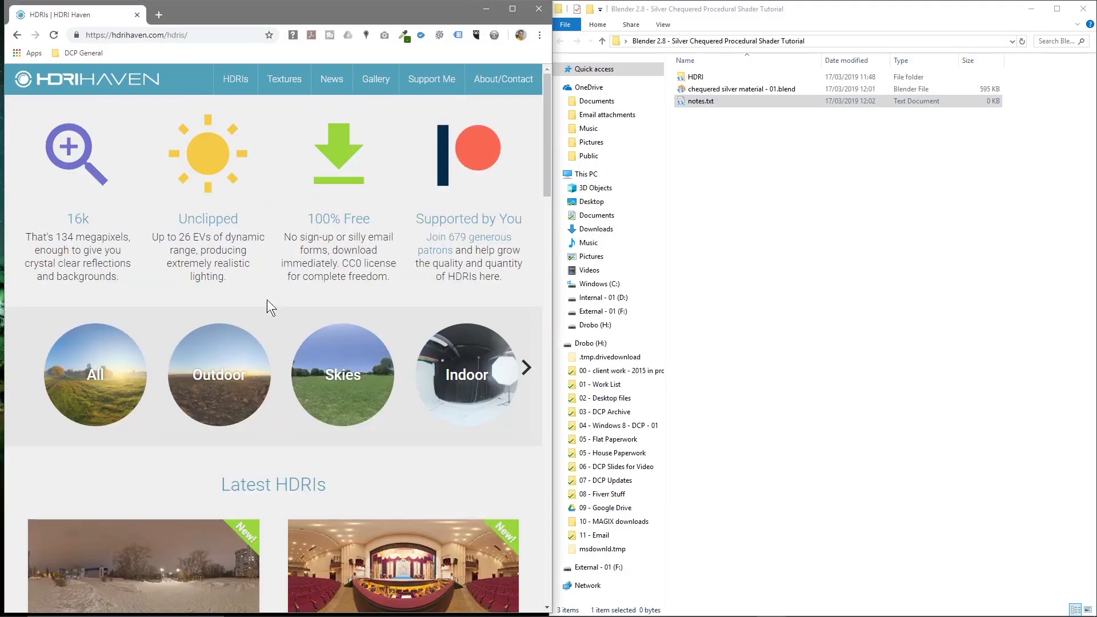
click(528, 372)
click(530, 374)
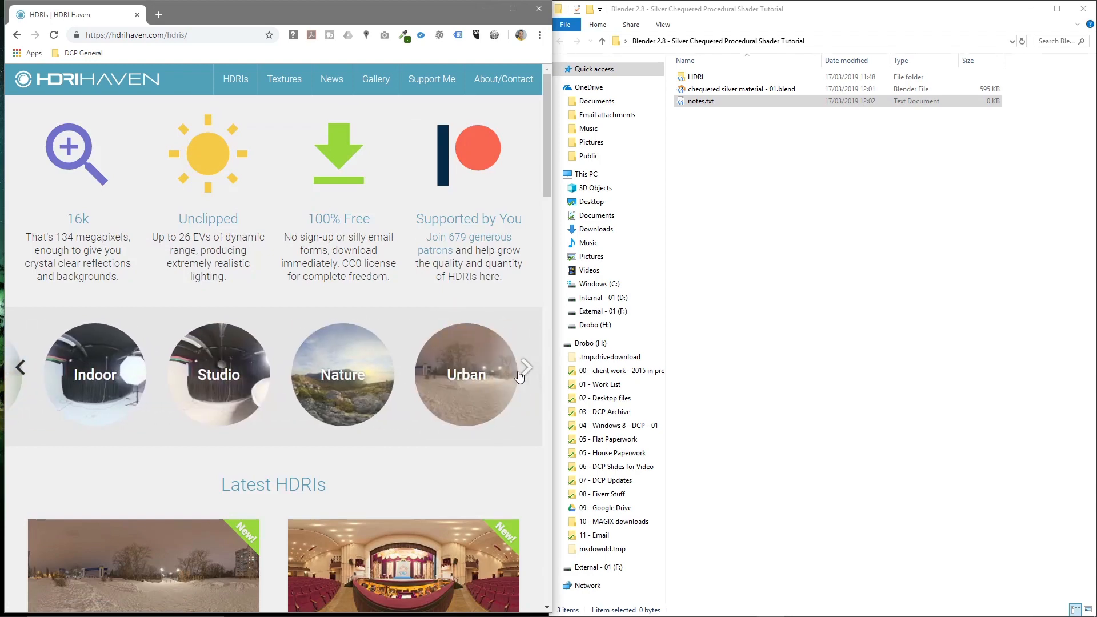
click(527, 372)
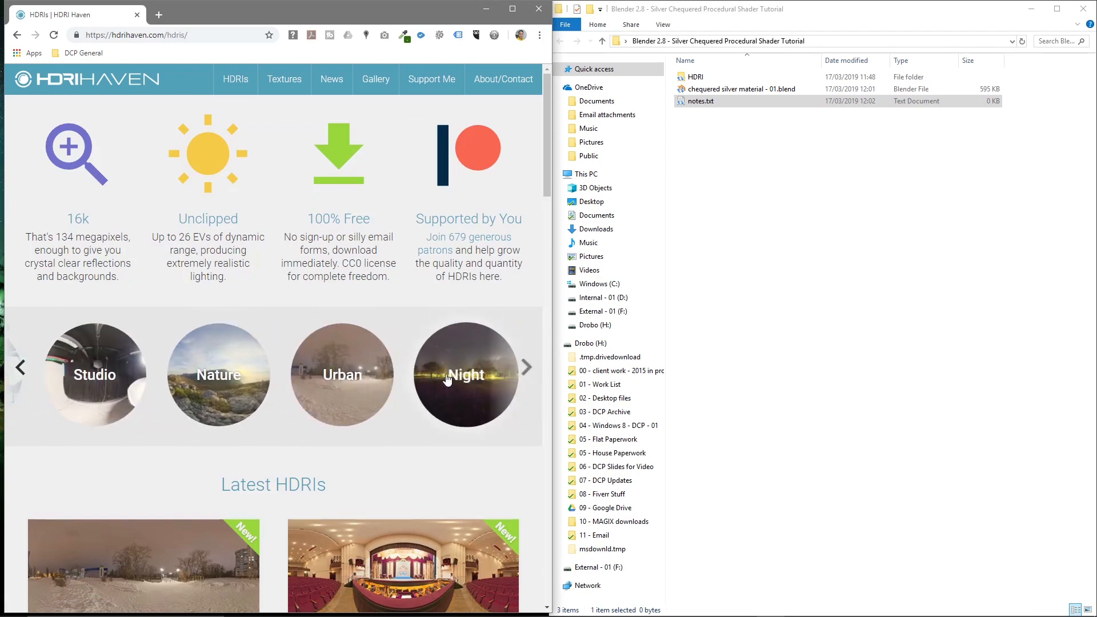
click(454, 374)
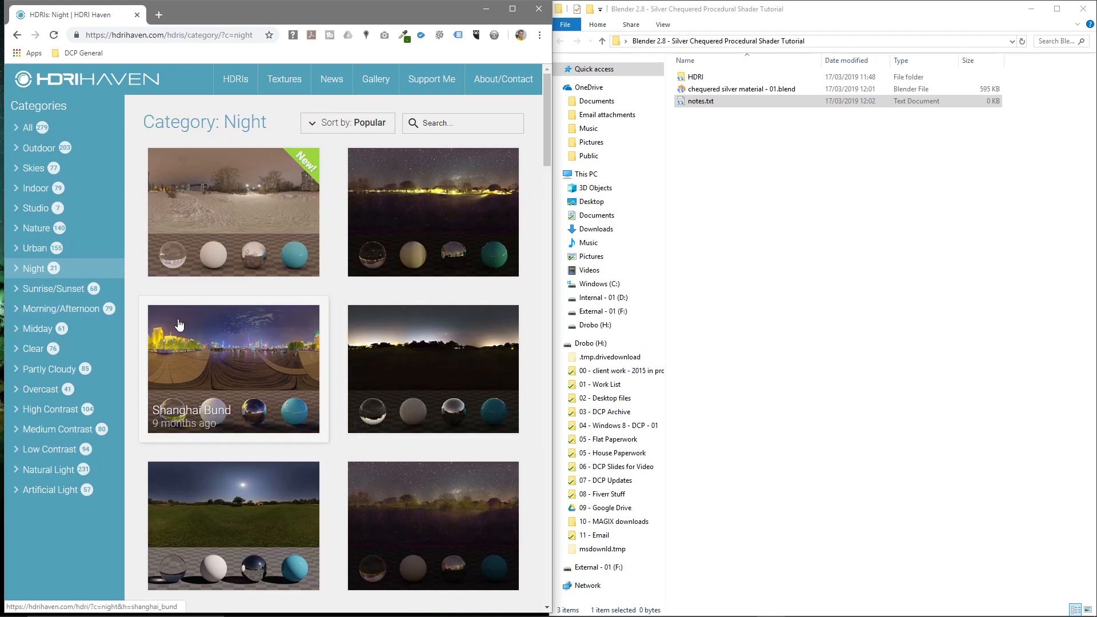
- Download the Shanghai Bund HDRI as the file shanghai_bund_4k.hdr
click(259, 362)
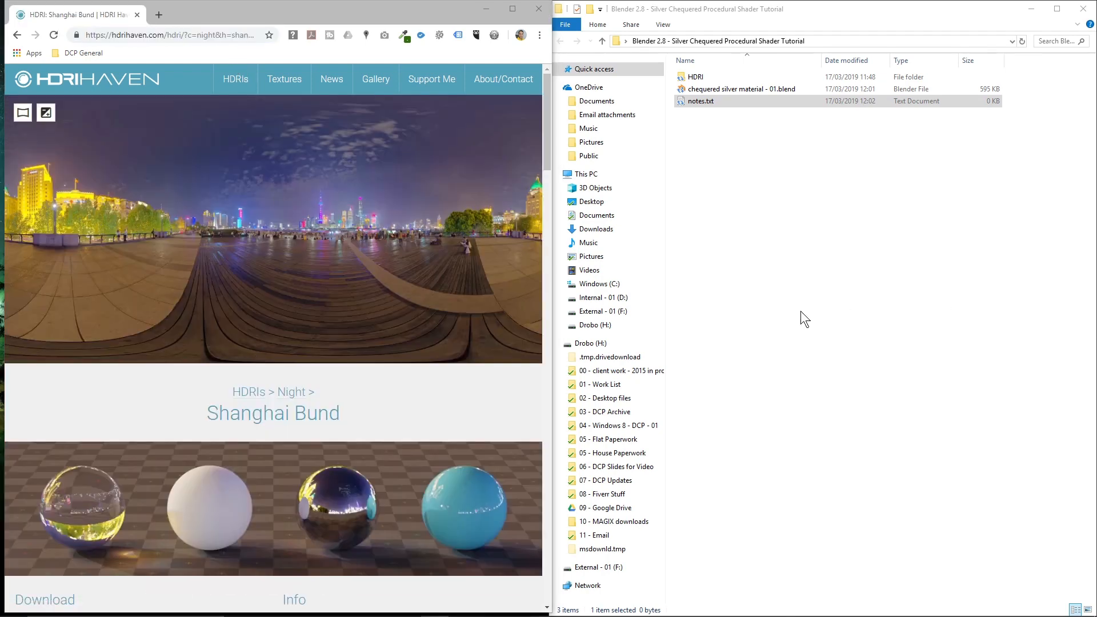
scroll(155, 409, down, 6)
click(143, 337)
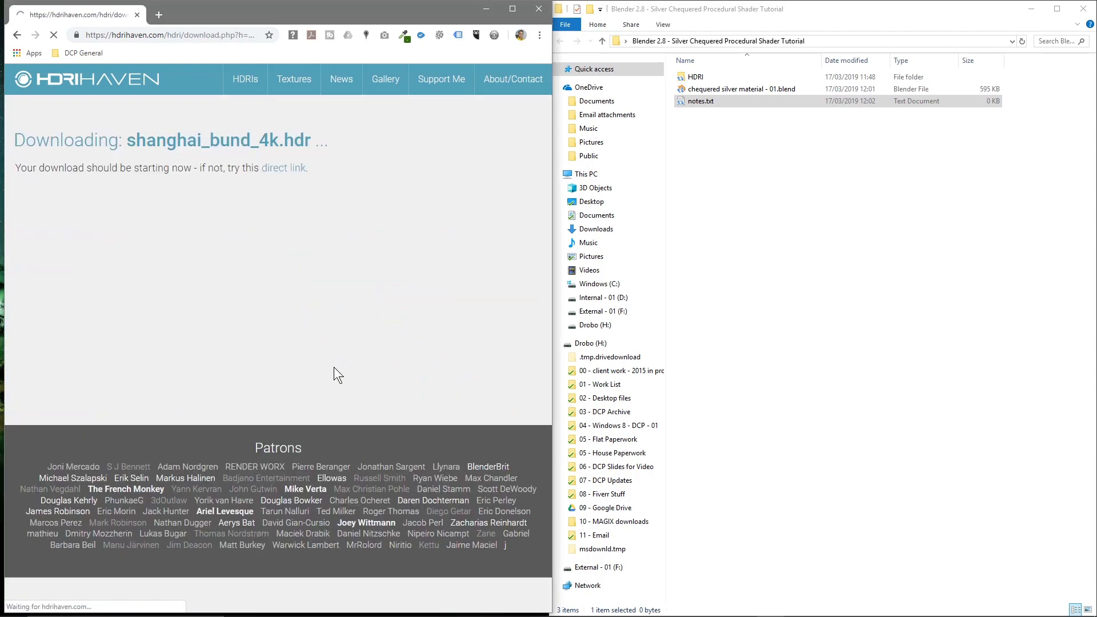
- Browse the latest HDRIs and the listing of all HDRI categories on HDRI Haven
click(67, 85)
scroll(298, 330, down, 10)
click(260, 346)
scroll(261, 347, down, 6)
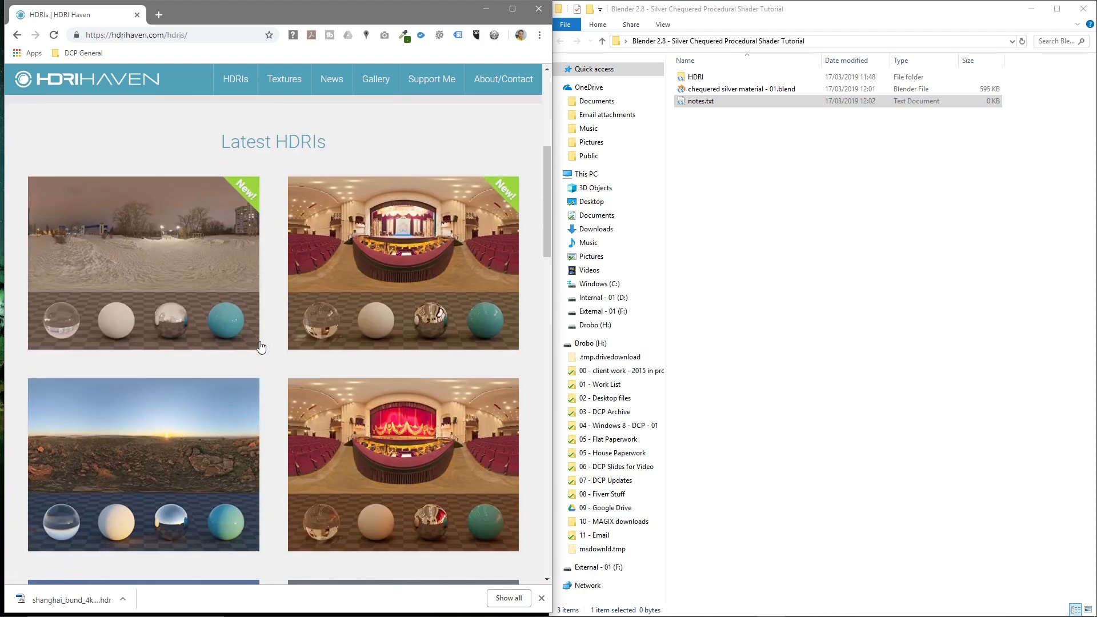
scroll(261, 346, down, 3)
scroll(343, 332, down, 6)
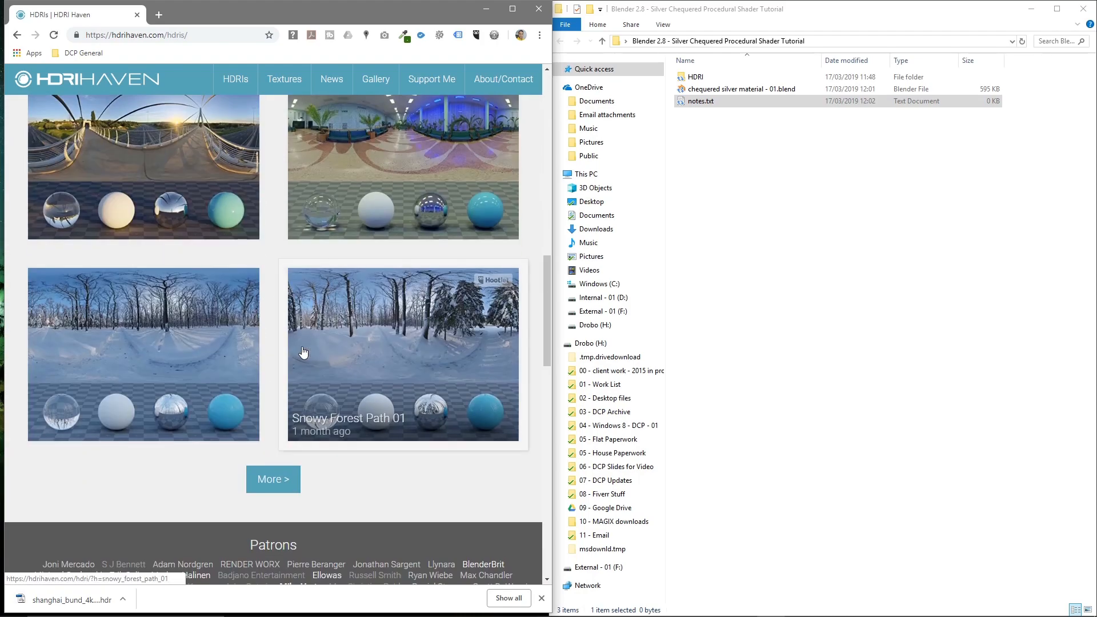
scroll(303, 339, down, 5)
scroll(302, 340, down, 2)
scroll(295, 320, up, 5)
click(284, 252)
scroll(320, 363, down, 3)
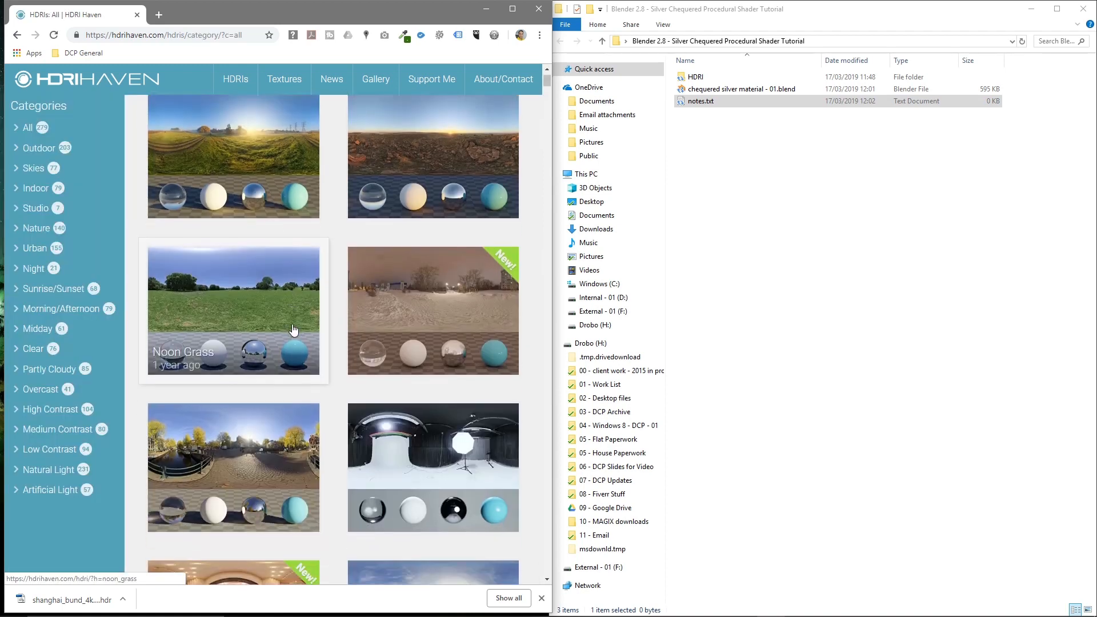
- Find the Simon's Town Rocks HDRI in the full HDRI listing and download its 4k HDR version
scroll(324, 365, down, 5)
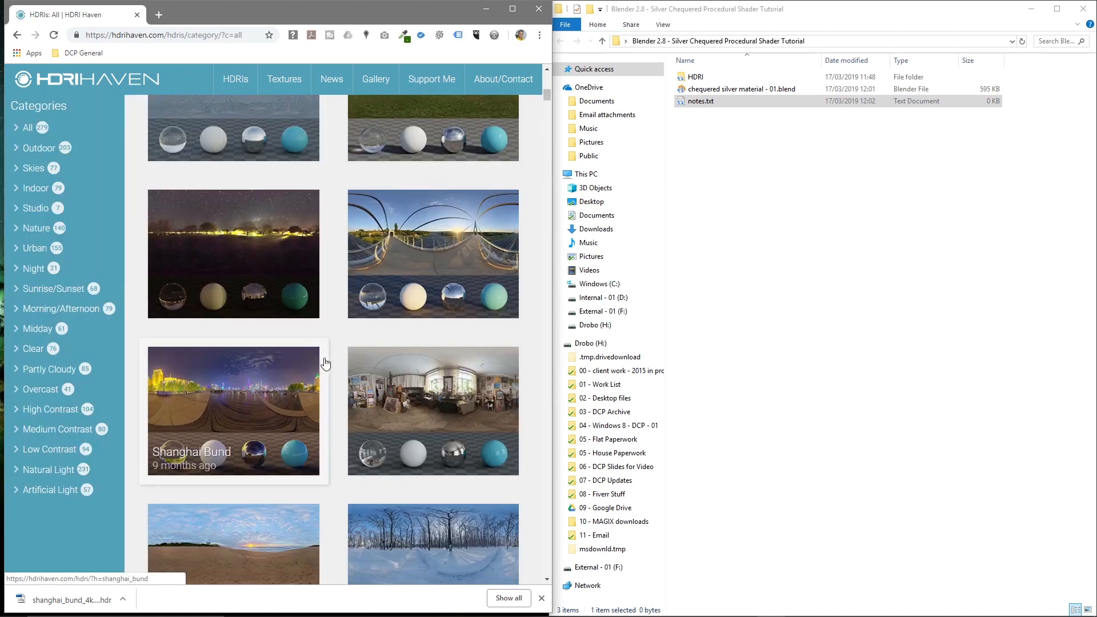
scroll(332, 359, down, 3)
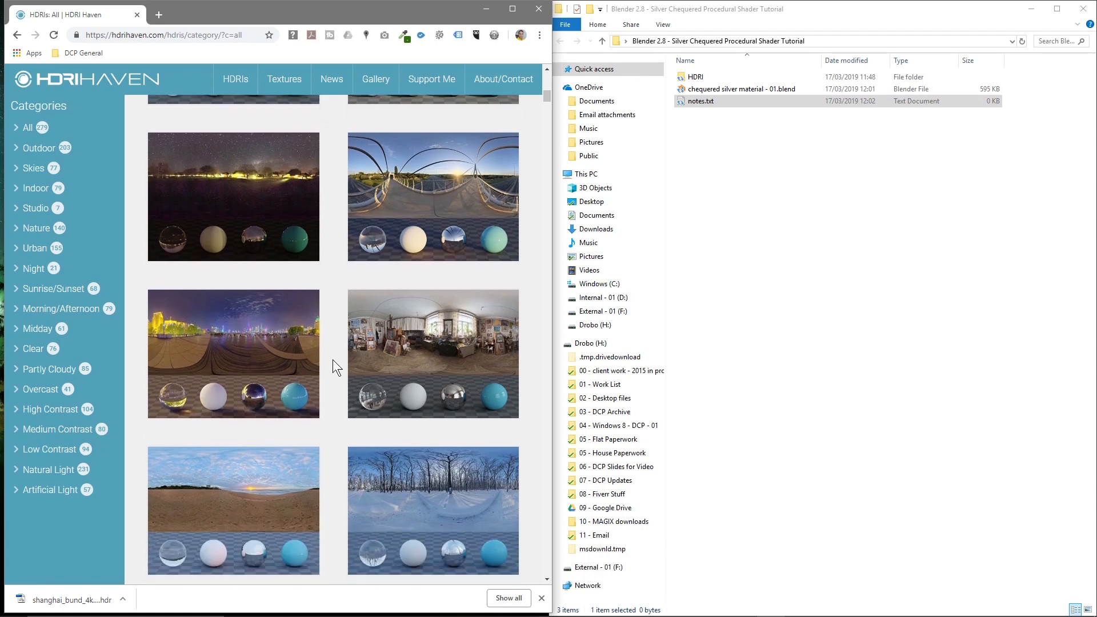
scroll(333, 359, down, 4)
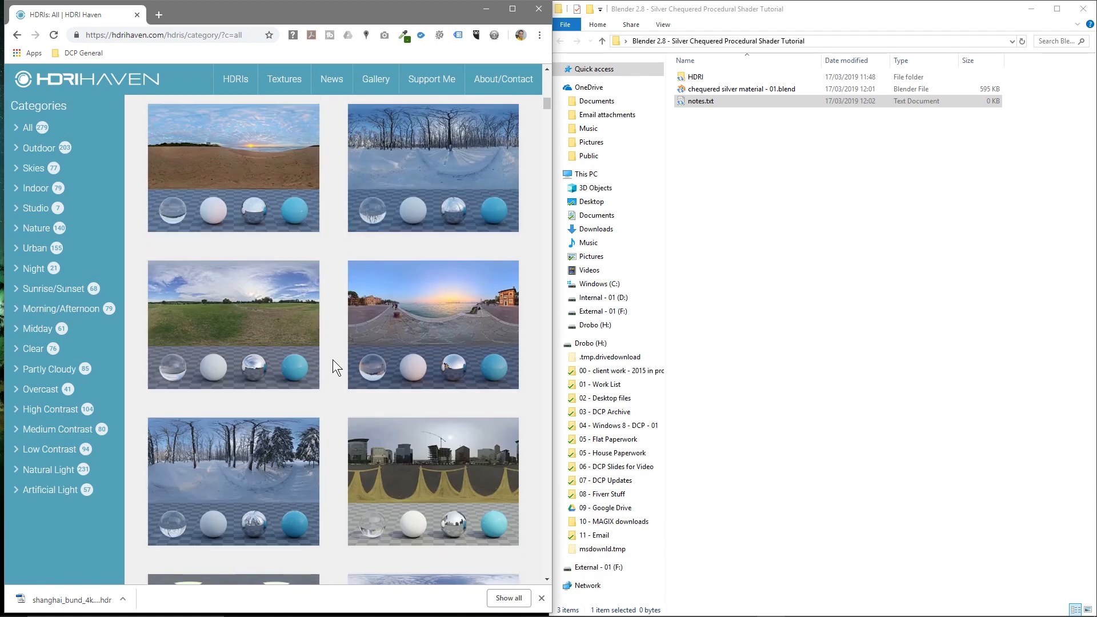
scroll(333, 359, down, 8)
scroll(333, 359, down, 12)
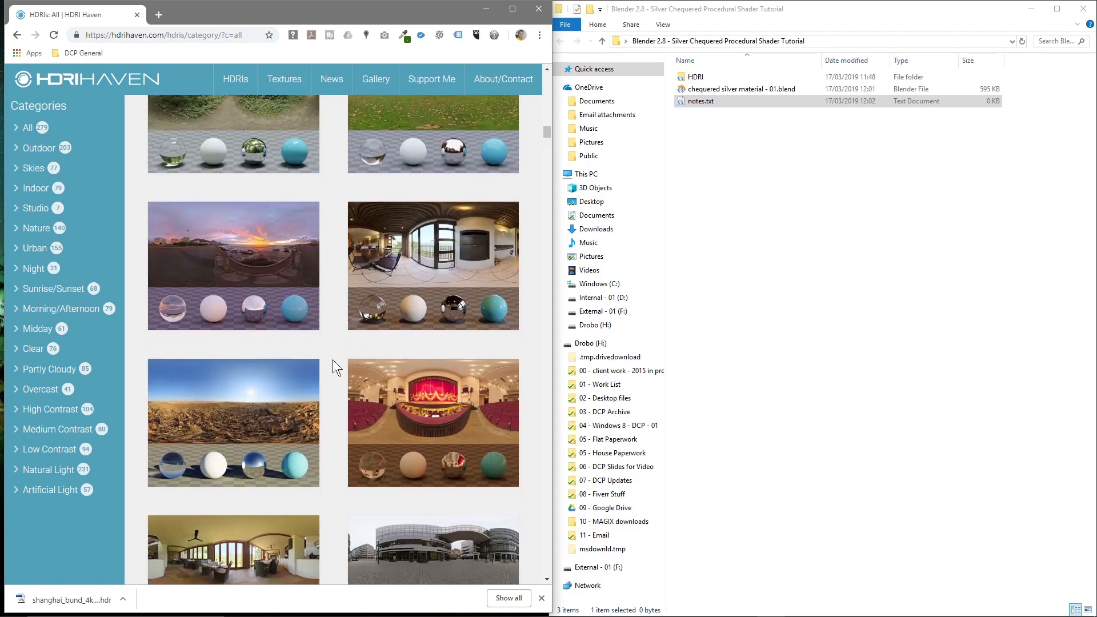
scroll(332, 359, down, 4)
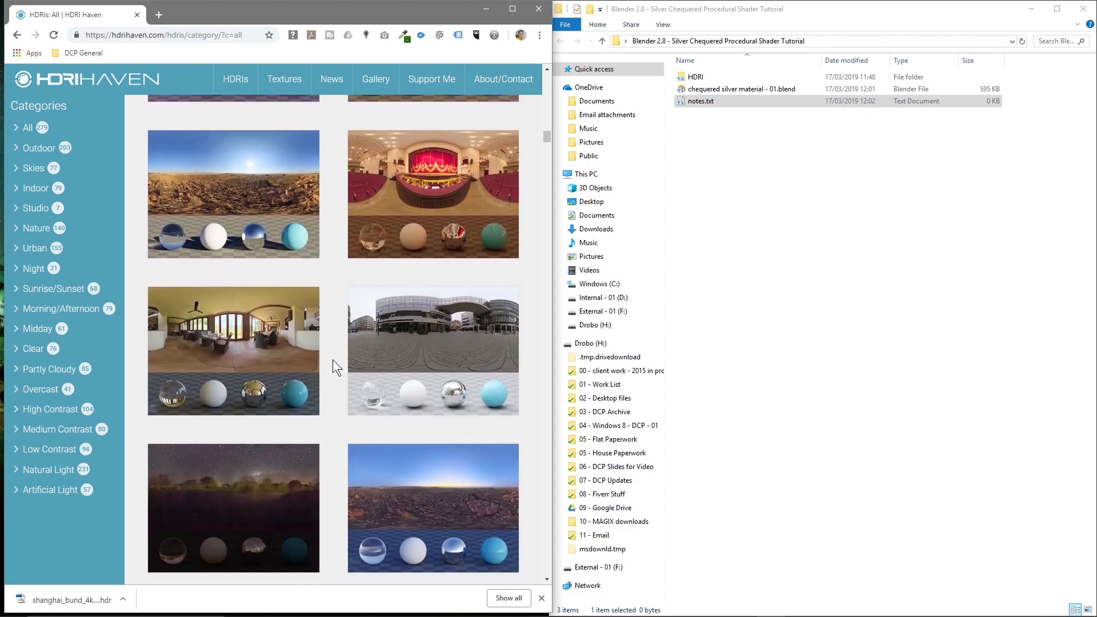
scroll(333, 358, down, 6)
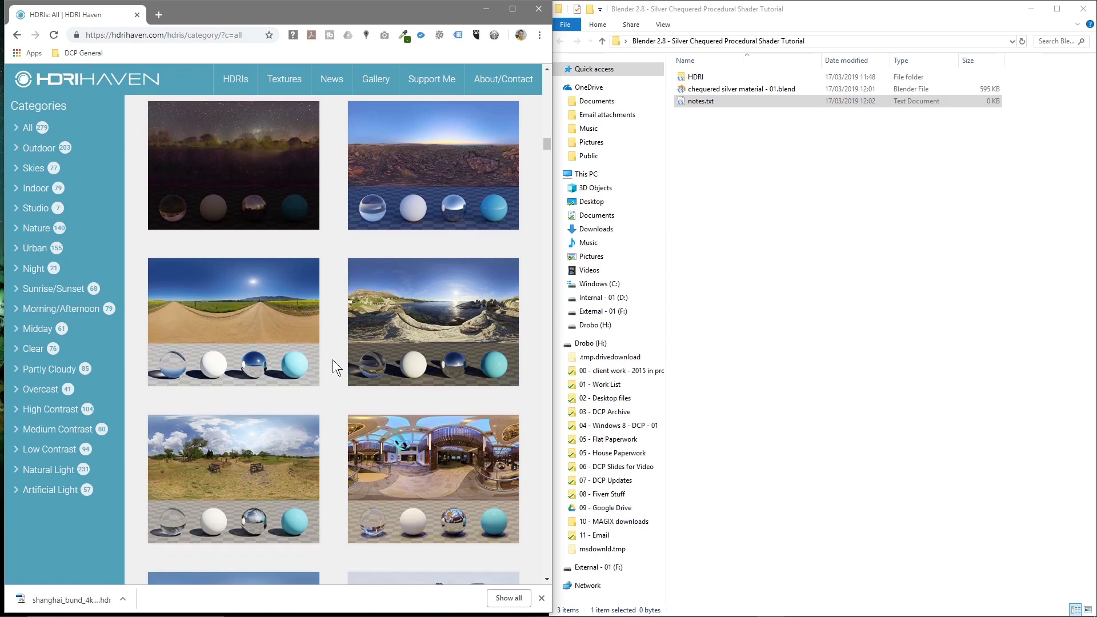
click(446, 325)
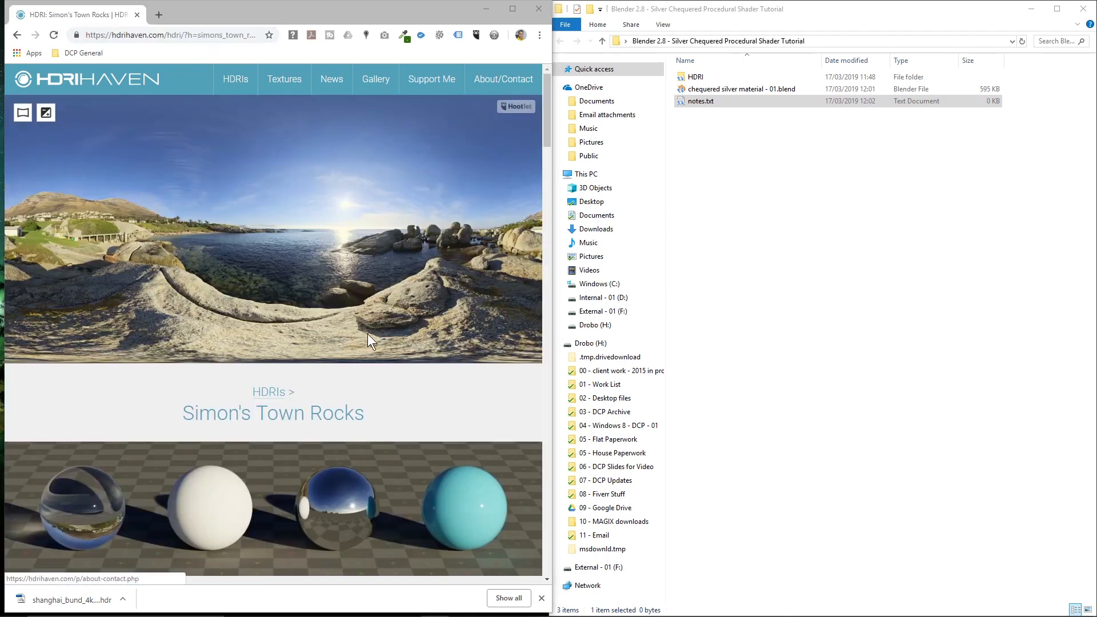
scroll(233, 161, down, 9)
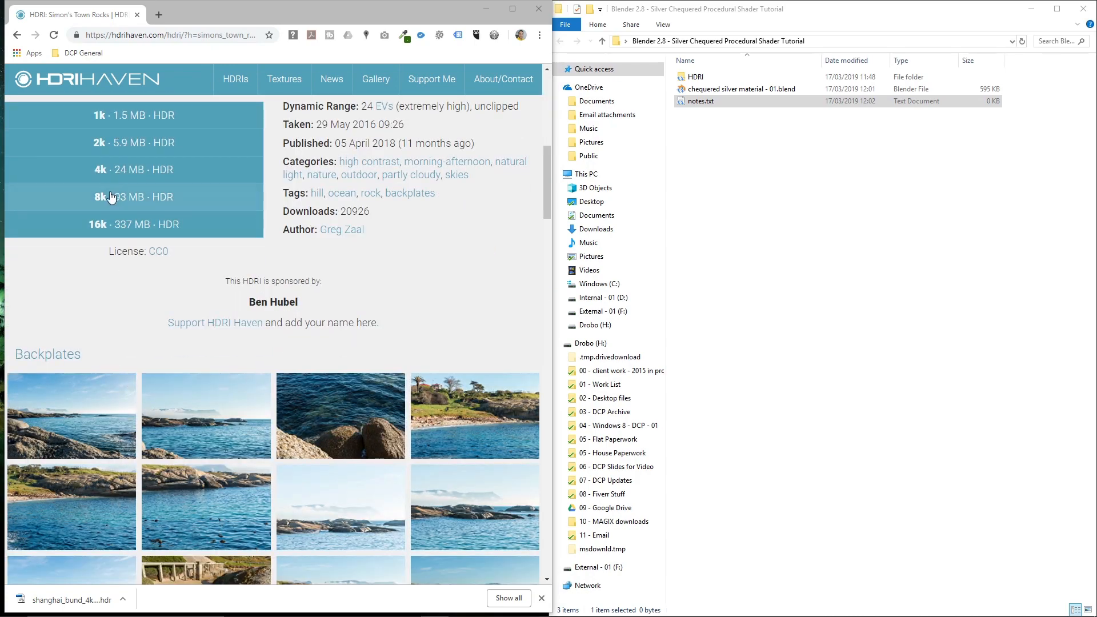
click(152, 173)
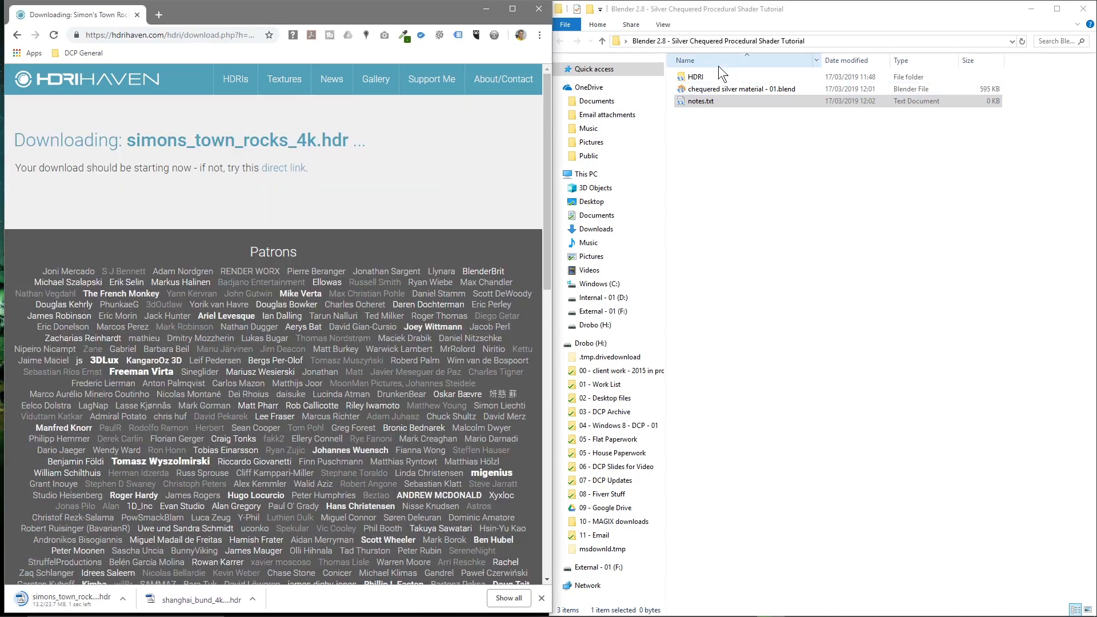
- Replace the contents of the HDRI folder with the downloaded Shanghai Bund and Simon's Town Rocks files, and close the browser and folder windows
double_click(701, 78)
drag(861, 169, 696, 81)
key(Delete)
drag(171, 598, 821, 290)
drag(105, 600, 789, 280)
click(535, 9)
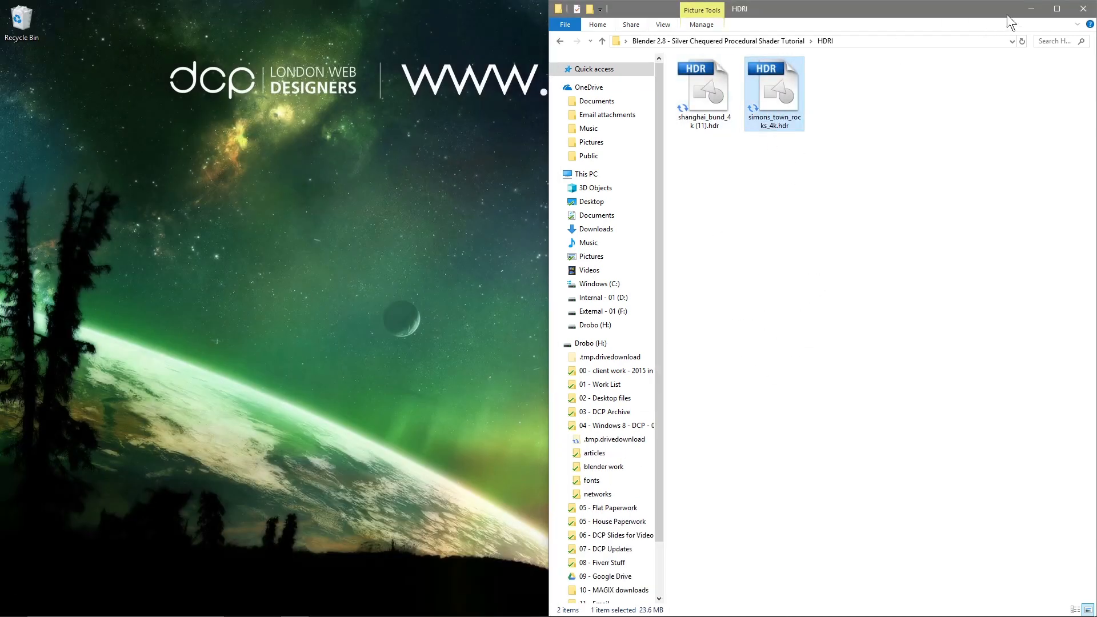
click(1083, 8)
- Switch to Blender and save the file chequered silver material - 01.blend
key(super)
mouse_move(549, 610)
click(589, 558)
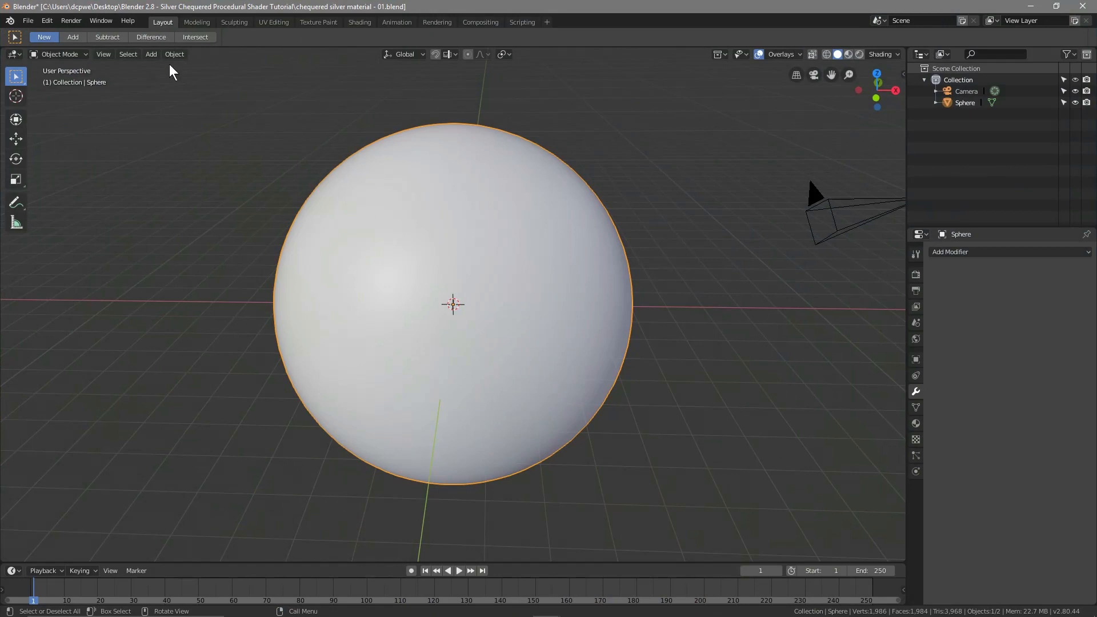
click(27, 21)
click(34, 107)
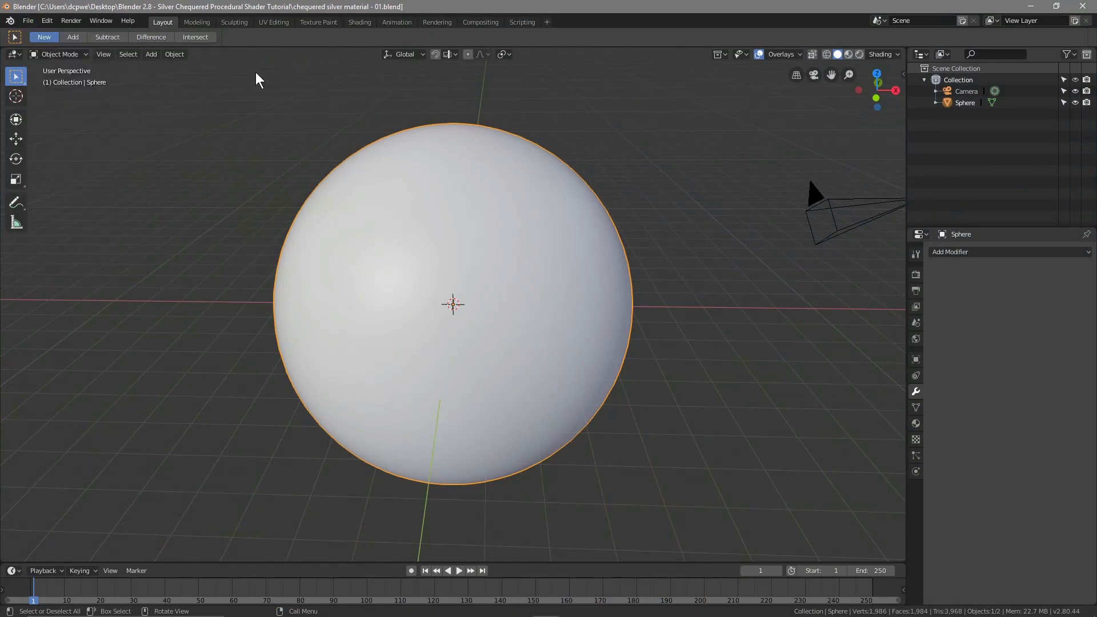
- Open the Shading workspace and set the shader editor to show the World nodes
click(359, 22)
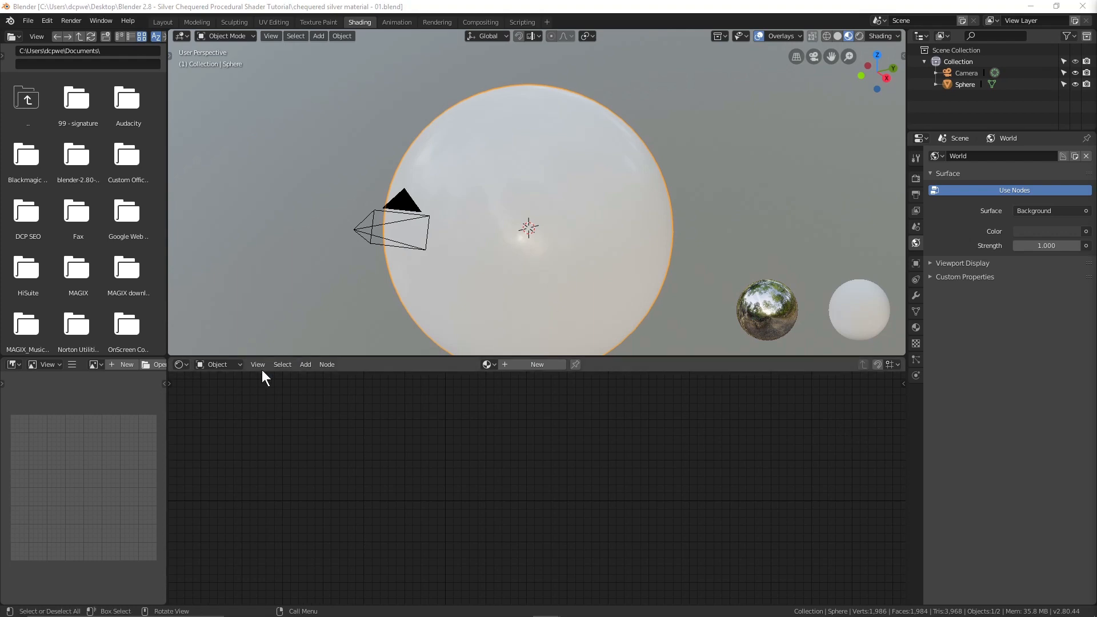
click(221, 363)
click(225, 339)
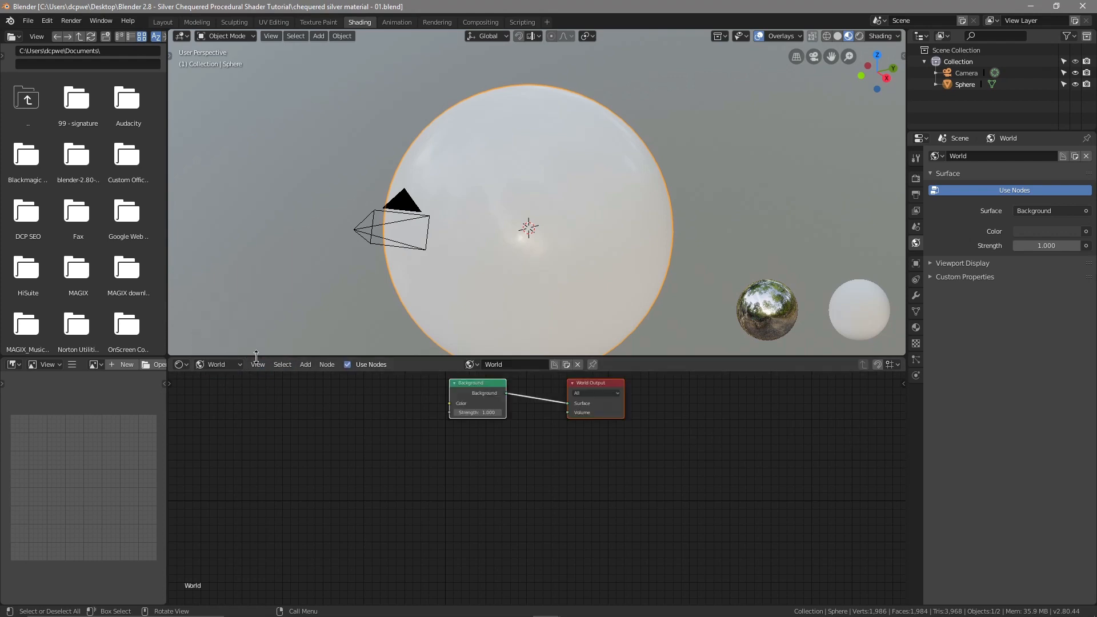
- Widen the shader editor and move the Background and World Output nodes close together at the far end, leaving room before them
drag(590, 388, 833, 393)
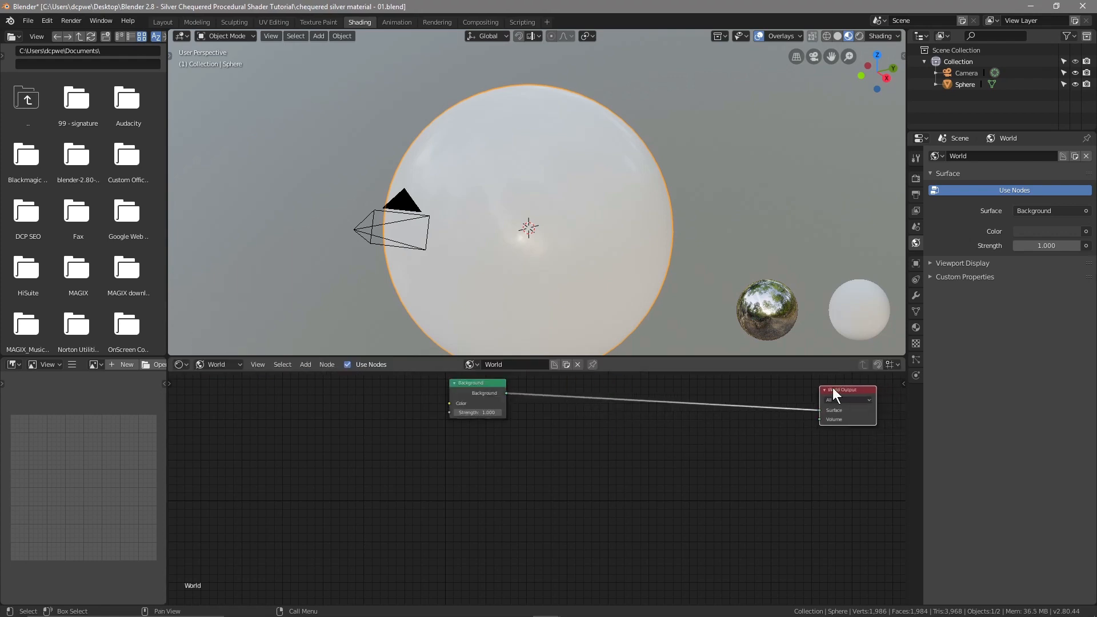
drag(489, 389, 677, 420)
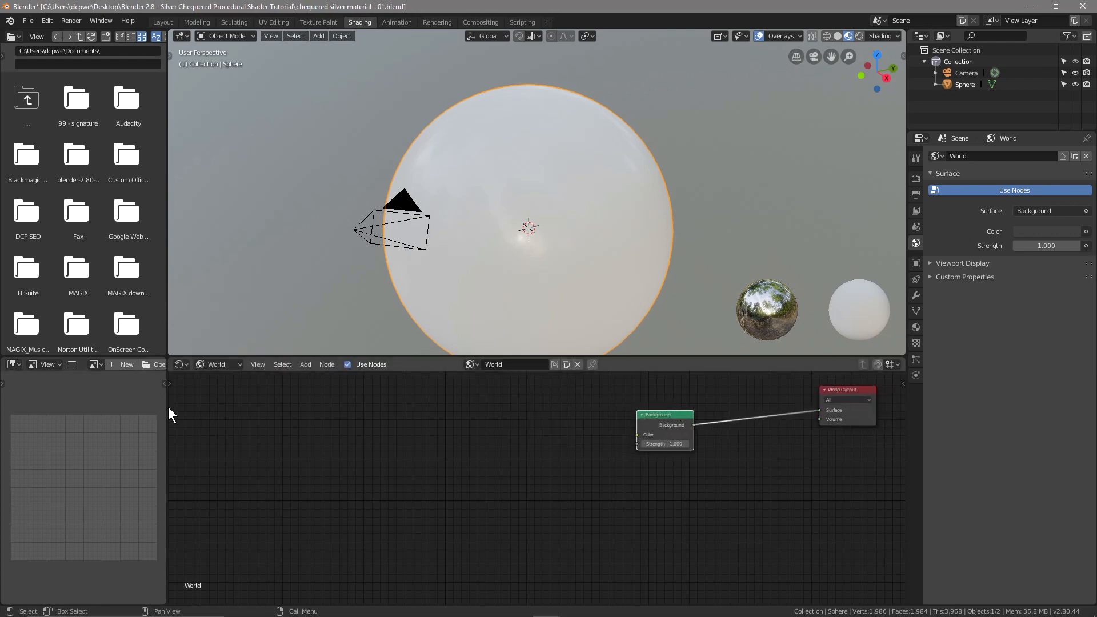
drag(166, 406, 74, 406)
scroll(465, 252, down, 4)
middle_drag(454, 294, 396, 259)
scroll(370, 295, up, 2)
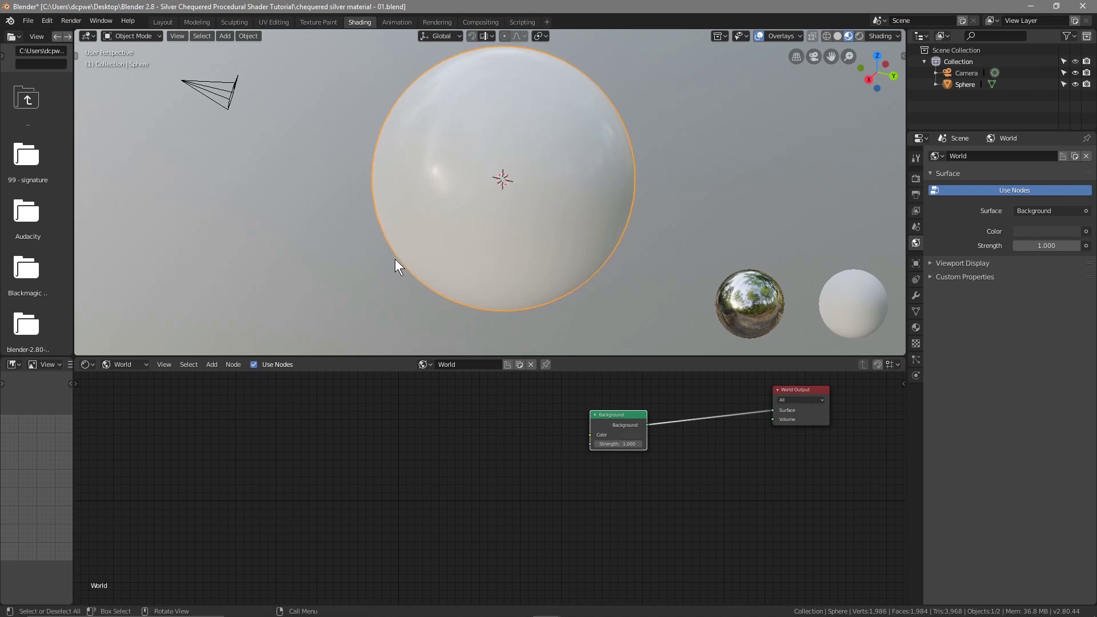
shift+scroll(553, 465, up, 3)
scroll(553, 464, up, 1)
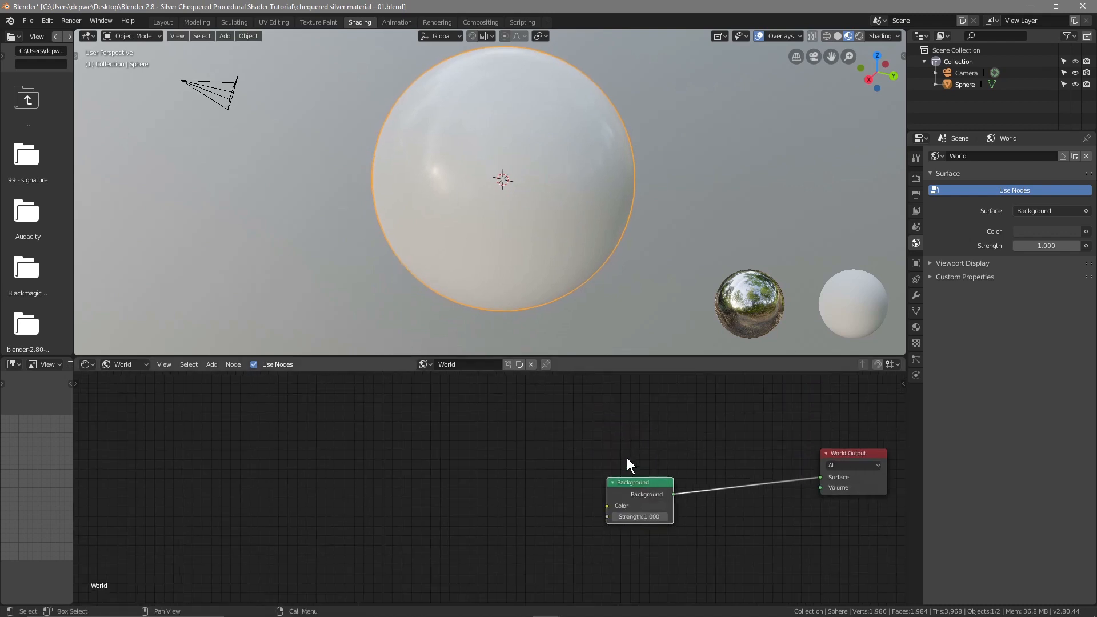
drag(622, 482, 726, 425)
drag(821, 444, 804, 412)
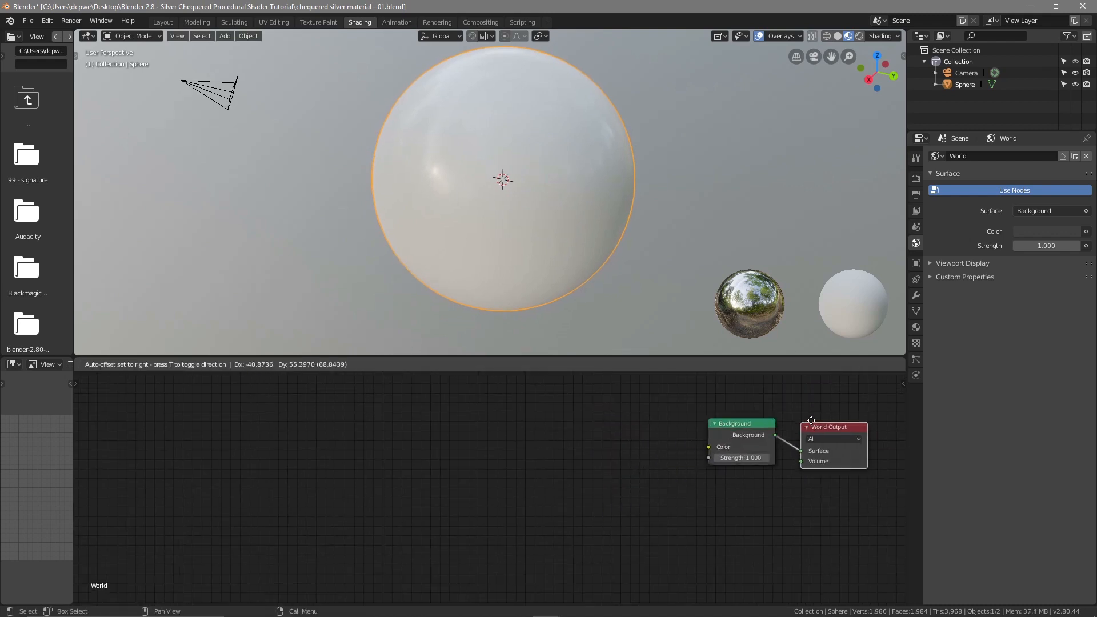
scroll(804, 420, up, 1)
- Add a second Background shader below the first one and a Light Path node at the start of the world node tree
key(shift+a)
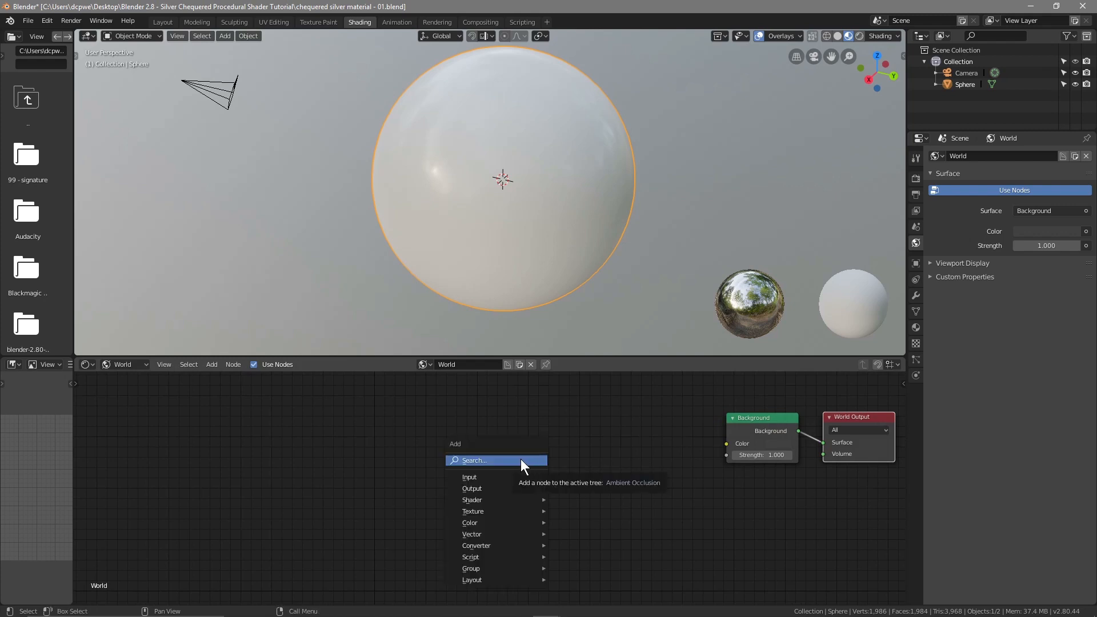
mouse_move(492, 508)
click(535, 518)
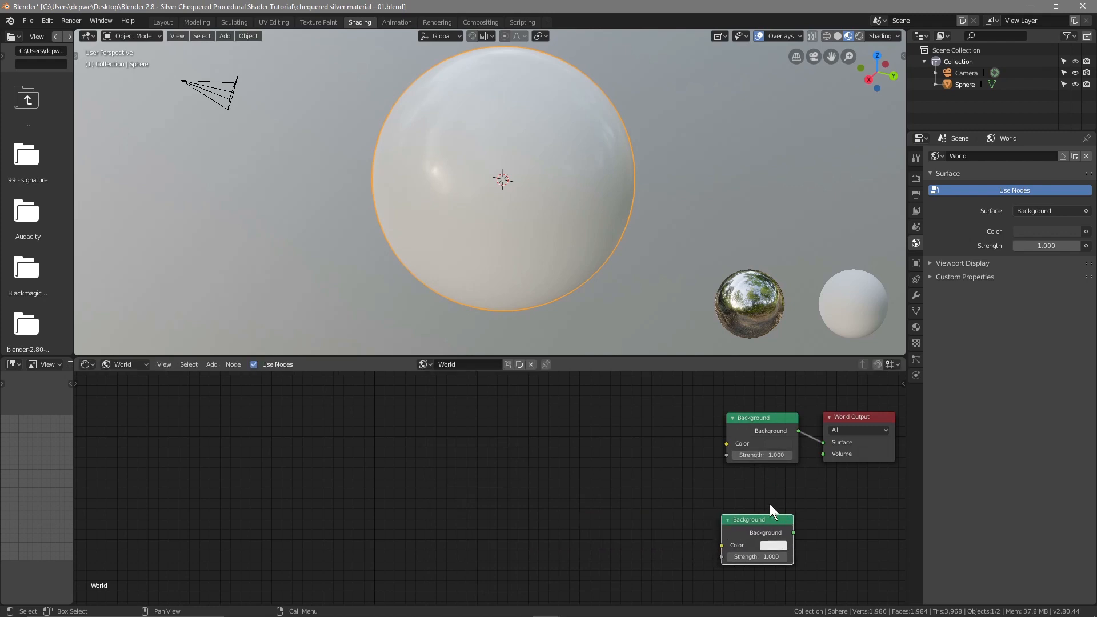
key(shift+a)
mouse_move(517, 457)
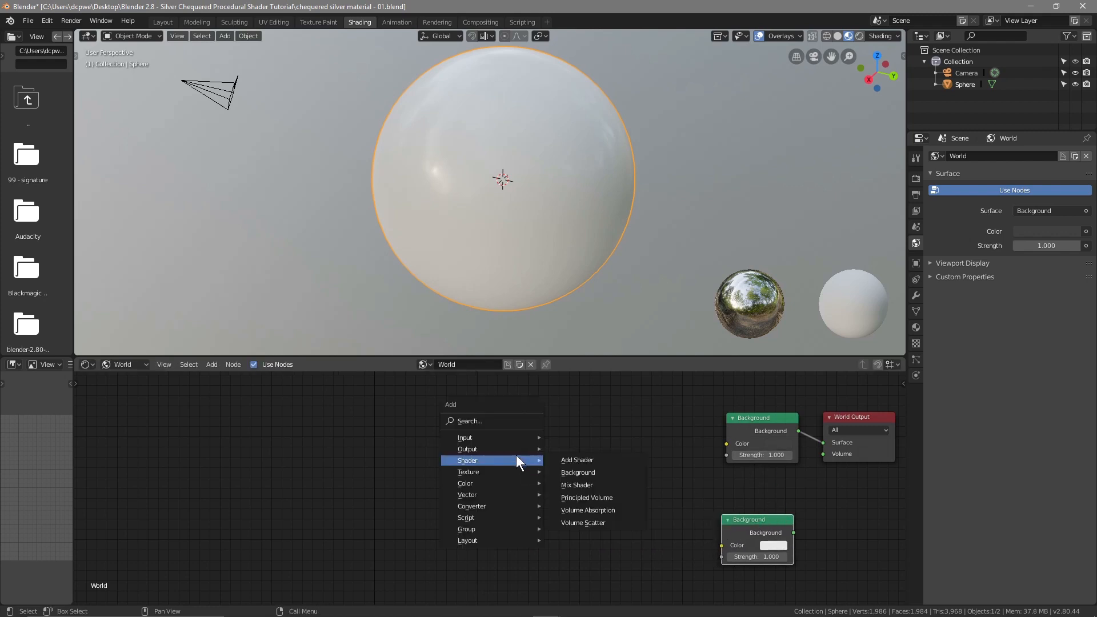
mouse_move(515, 438)
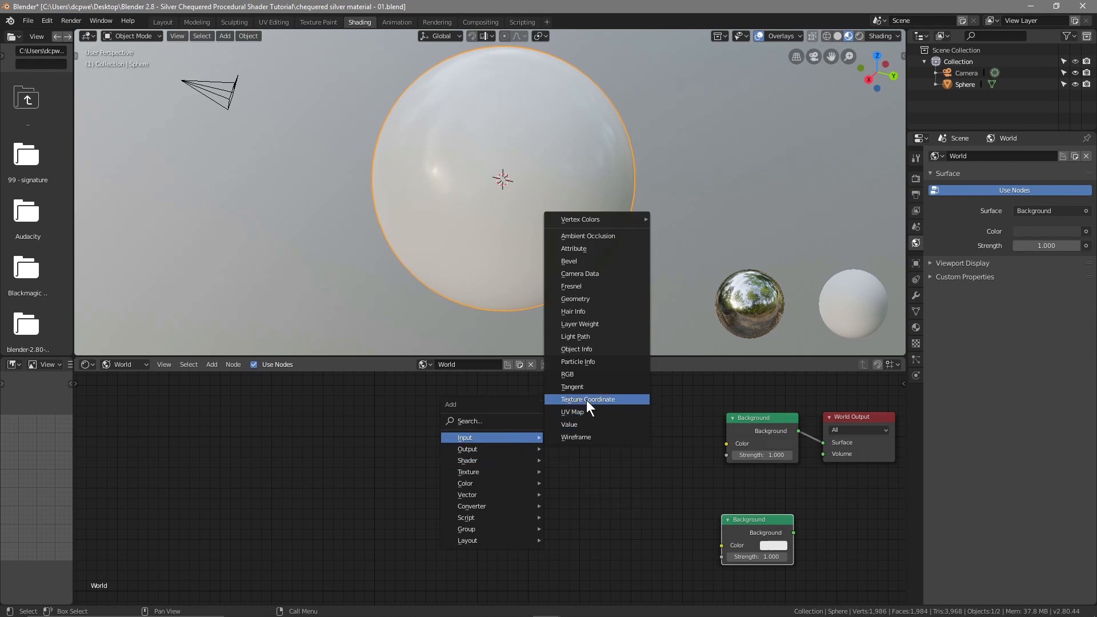
click(577, 340)
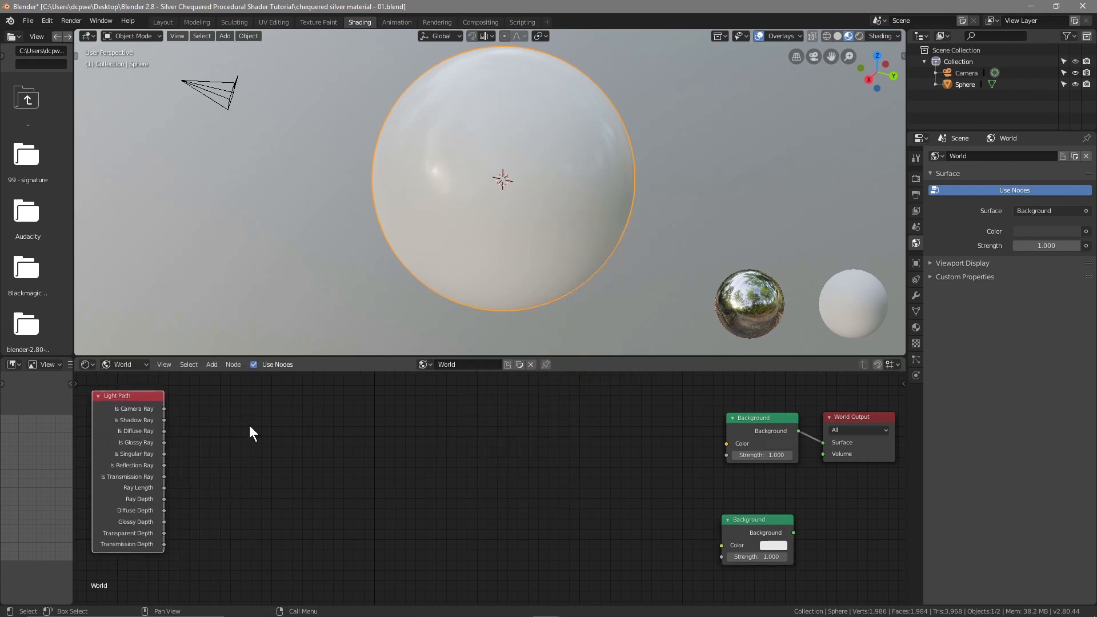
- Add a Texture Coordinate node beside the Light Path node and an Environment Texture node ahead of the Background shaders
key(shift+a)
mouse_move(340, 435)
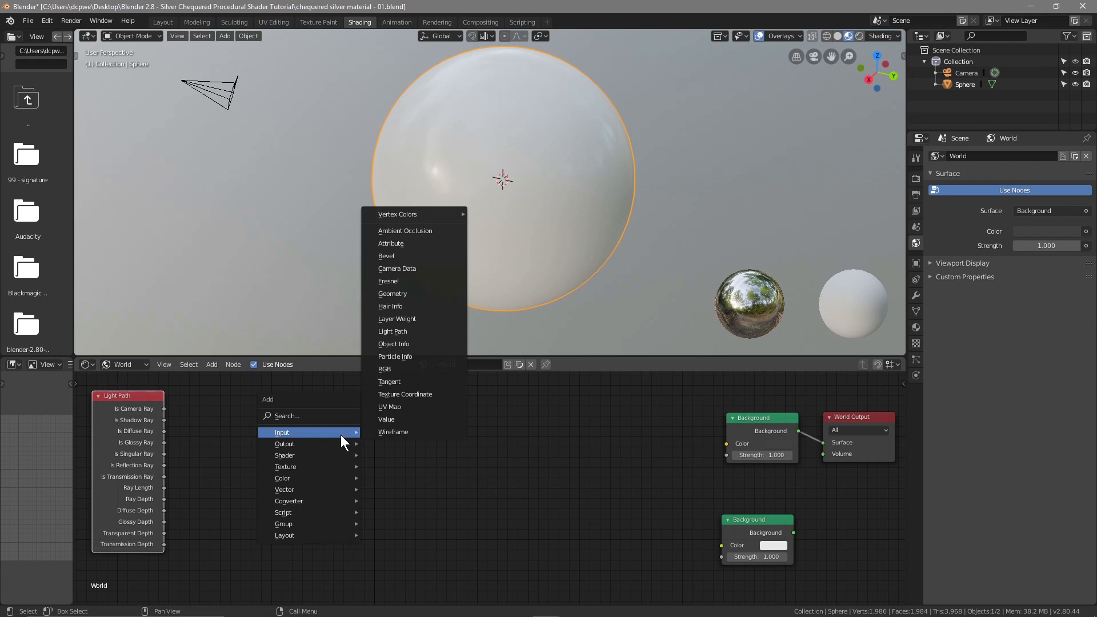
click(412, 396)
click(183, 411)
key(shift+a)
mouse_move(414, 431)
mouse_move(403, 459)
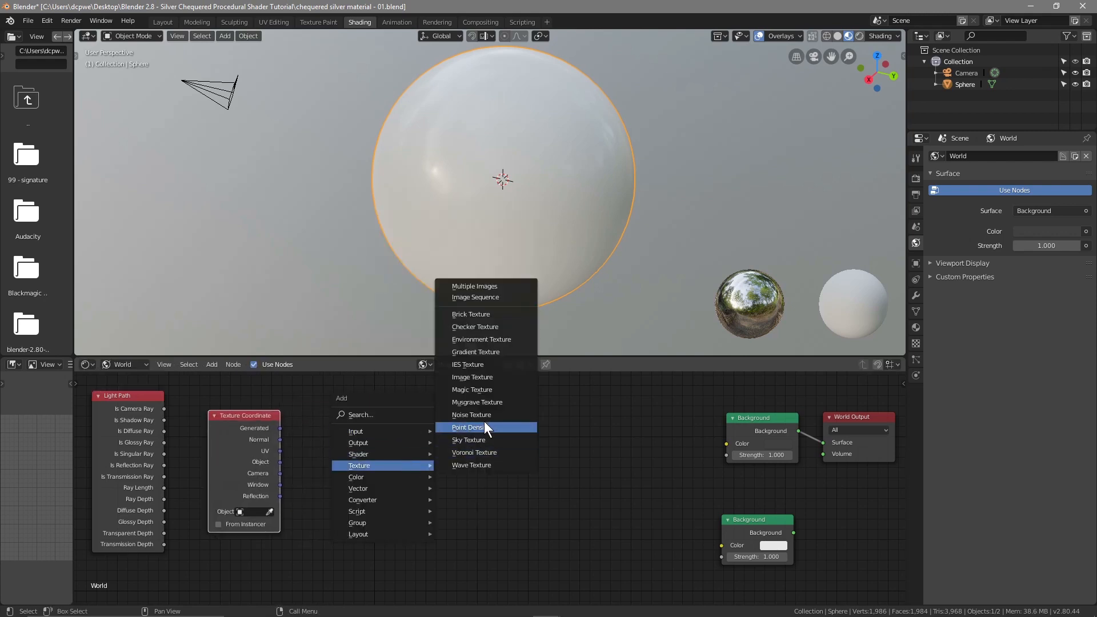
click(479, 342)
click(518, 417)
- Add a Mapping node between the Texture Coordinate and Environment Texture nodes
key(shift+a)
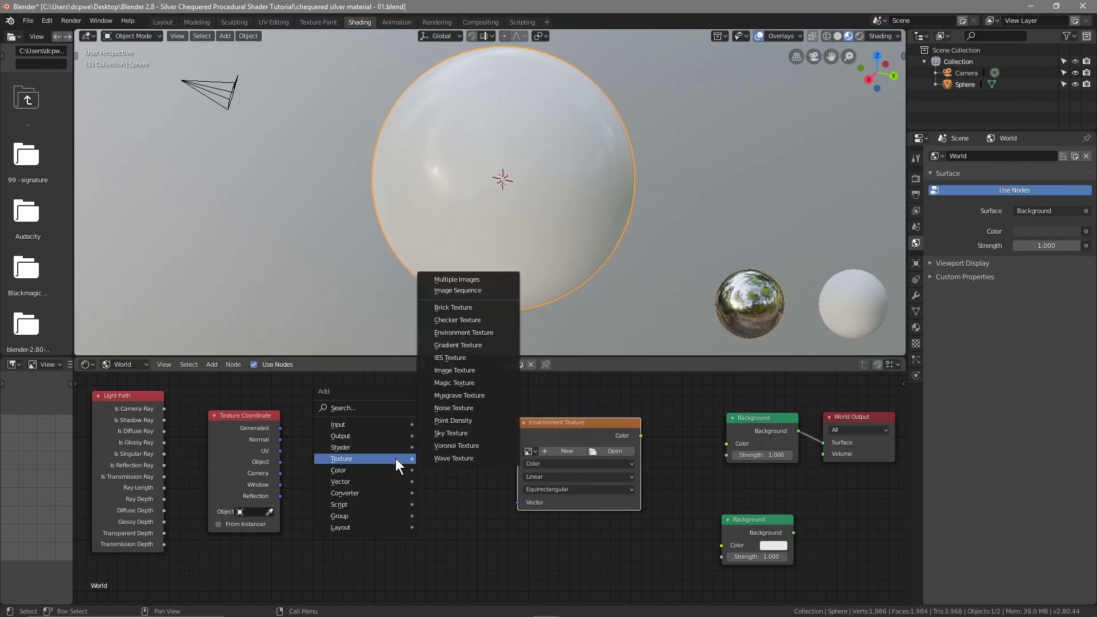
mouse_move(385, 483)
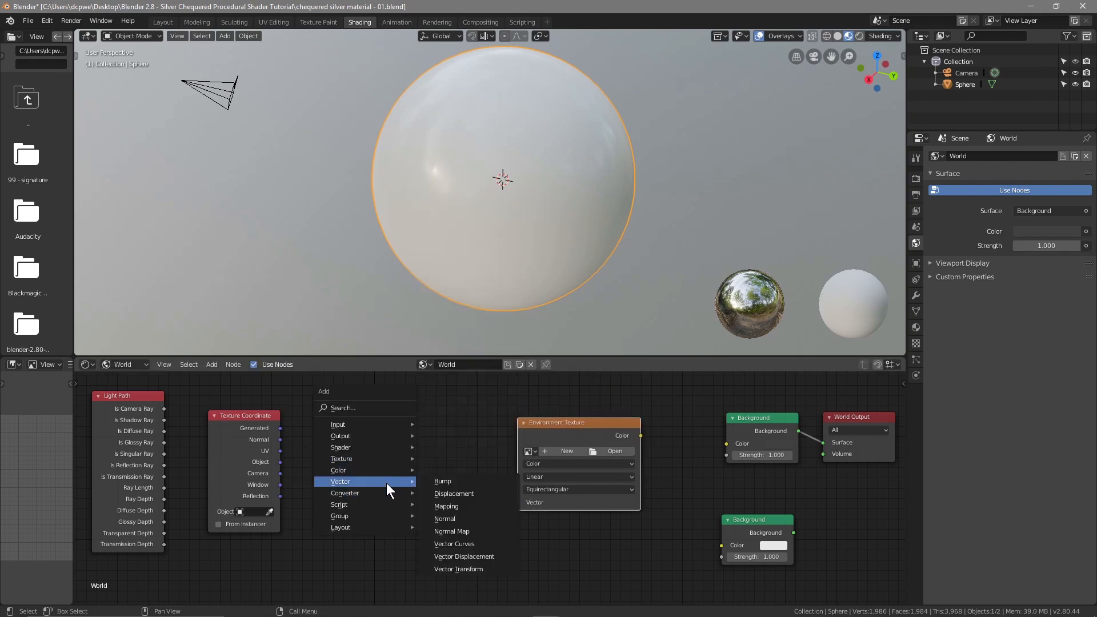
click(453, 506)
click(453, 499)
- Link the Generated coordinates through the Mapping node to the Environment Texture, and its Color output to the upper Background's Color
drag(280, 429, 304, 548)
drag(470, 433, 520, 502)
drag(641, 436, 726, 444)
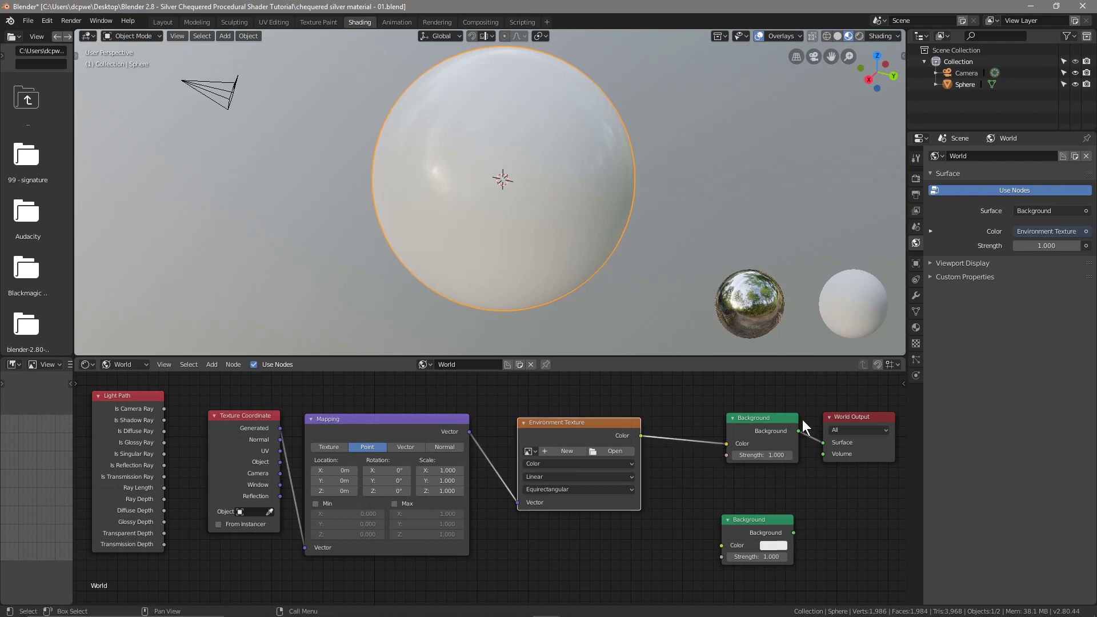
- Make room after the upper Background shader and insert a Mix Shader on its link to the World Output
drag(784, 419, 720, 421)
key(shift+a)
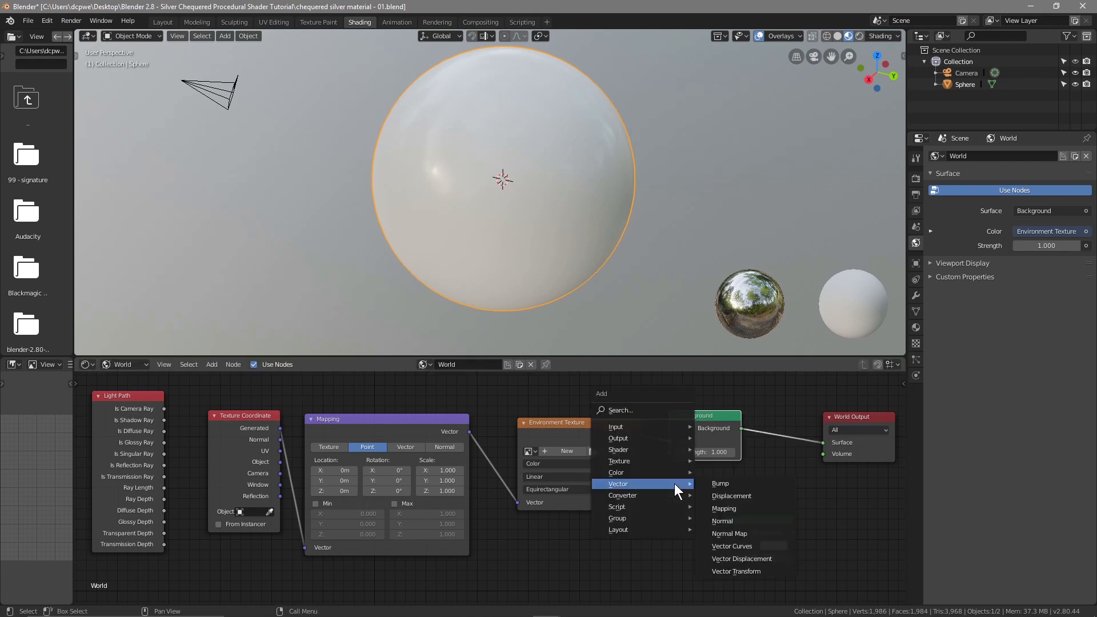
mouse_move(661, 451)
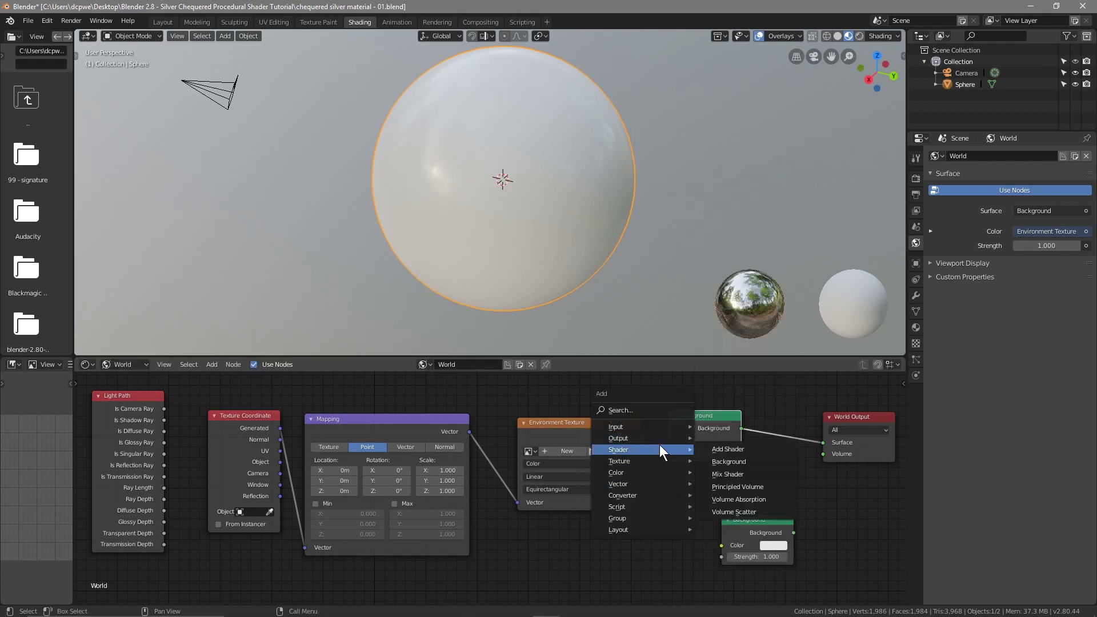
click(726, 475)
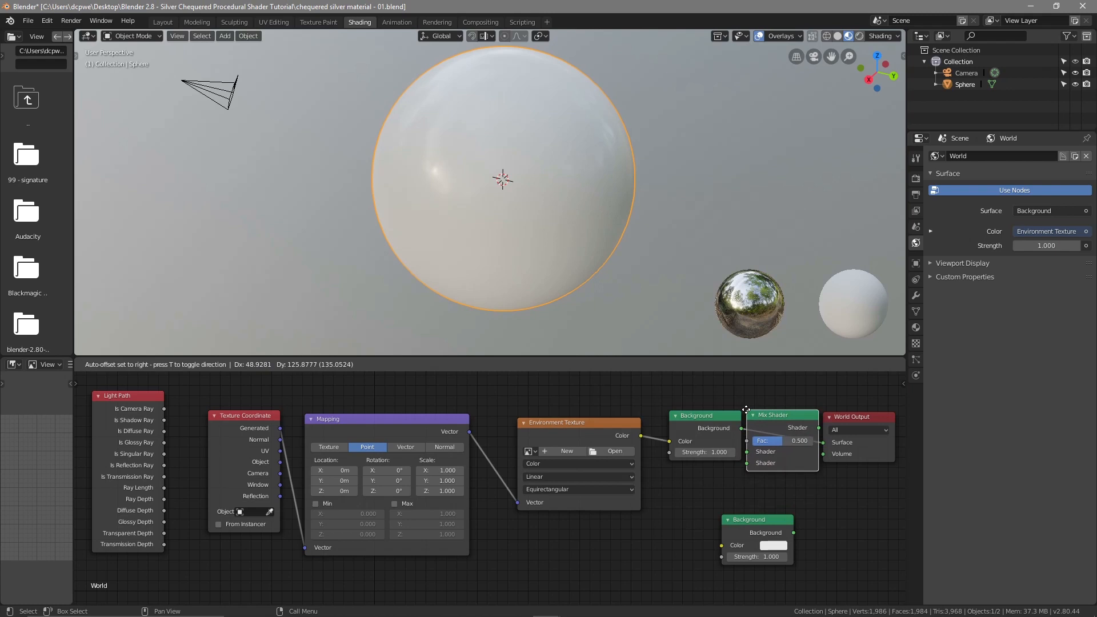
click(746, 410)
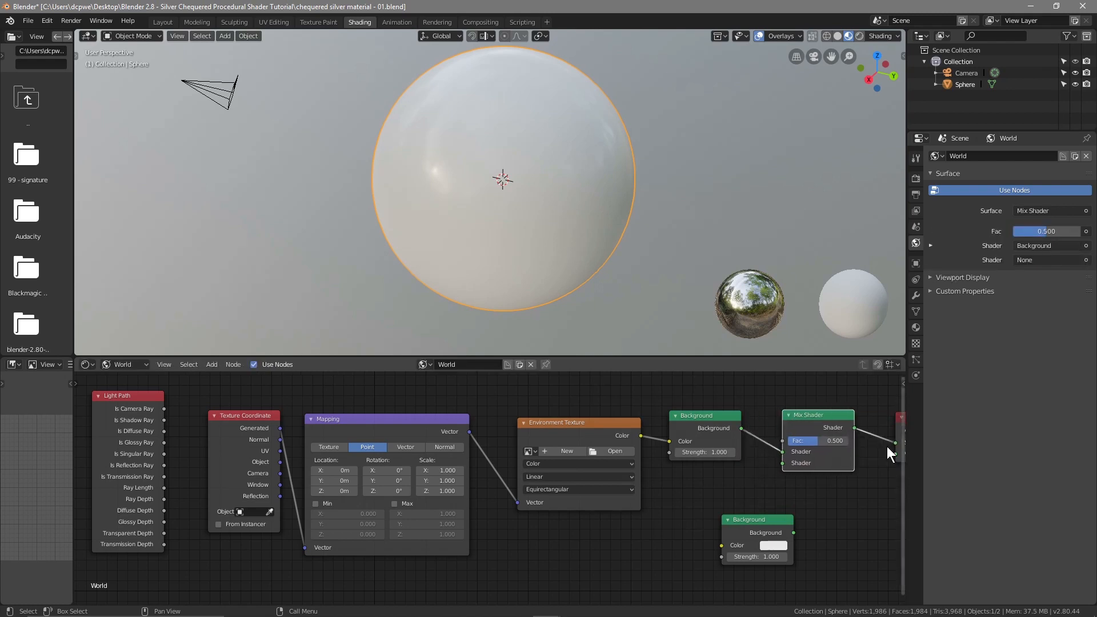
- Tighten the spacing from the Environment Texture to the World Output, and link the lower Background to the Mix Shader's second Shader input
drag(538, 423, 514, 421)
drag(689, 418, 659, 413)
drag(817, 423, 768, 411)
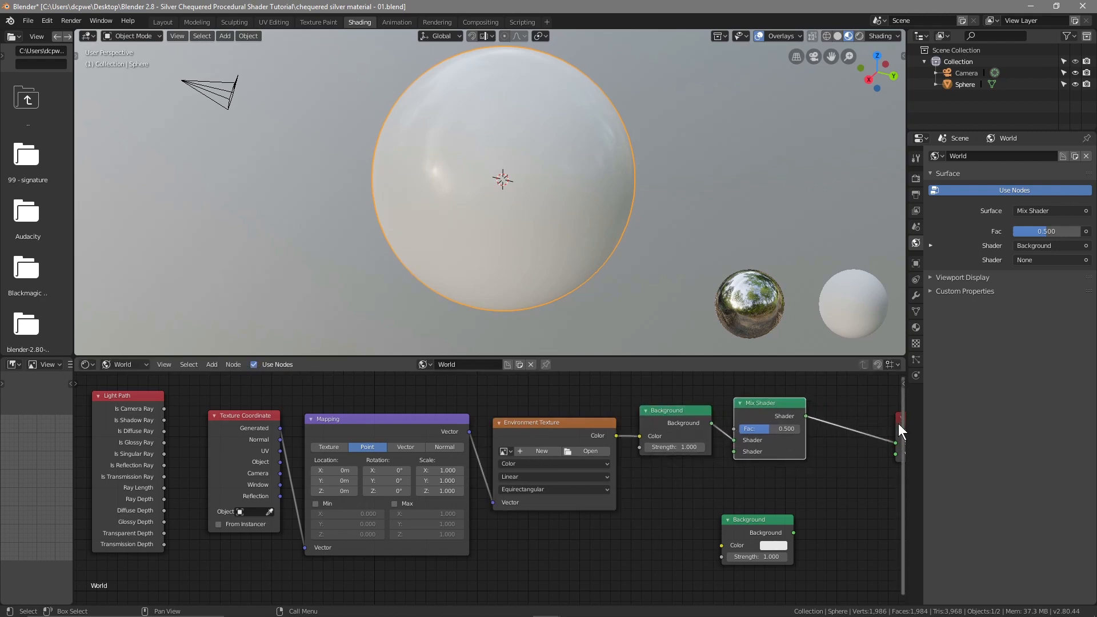
scroll(874, 452, down, 1)
drag(894, 430, 827, 416)
scroll(760, 455, up, 1)
drag(793, 533, 728, 454)
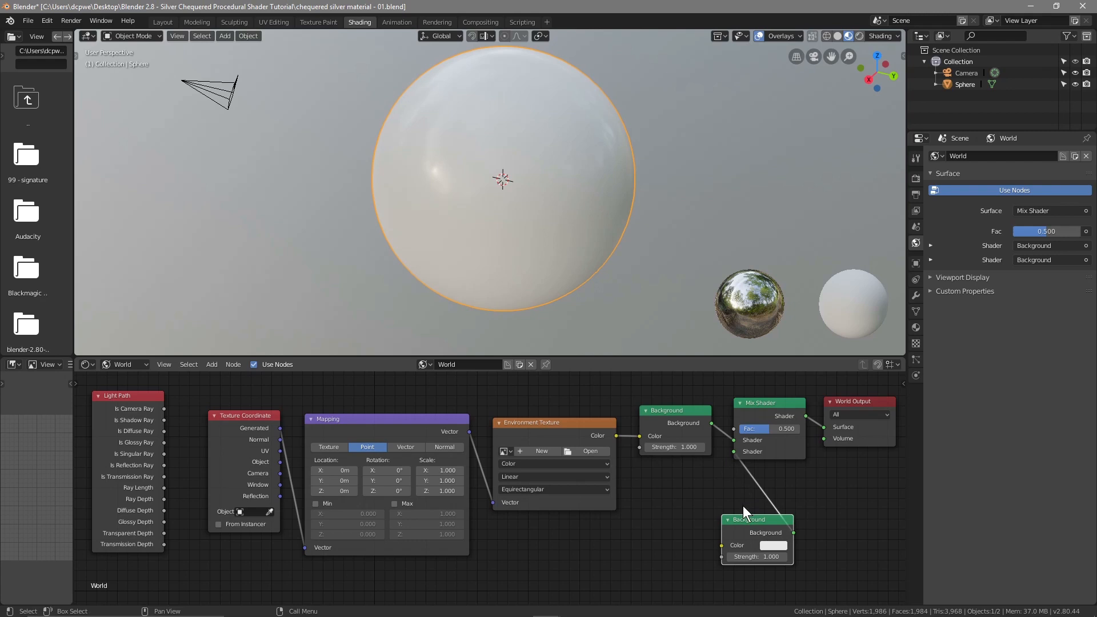
- Place the lower Background node beneath the upper one and link Is Camera Ray to the Mix Shader's Fac input
drag(735, 517, 645, 512)
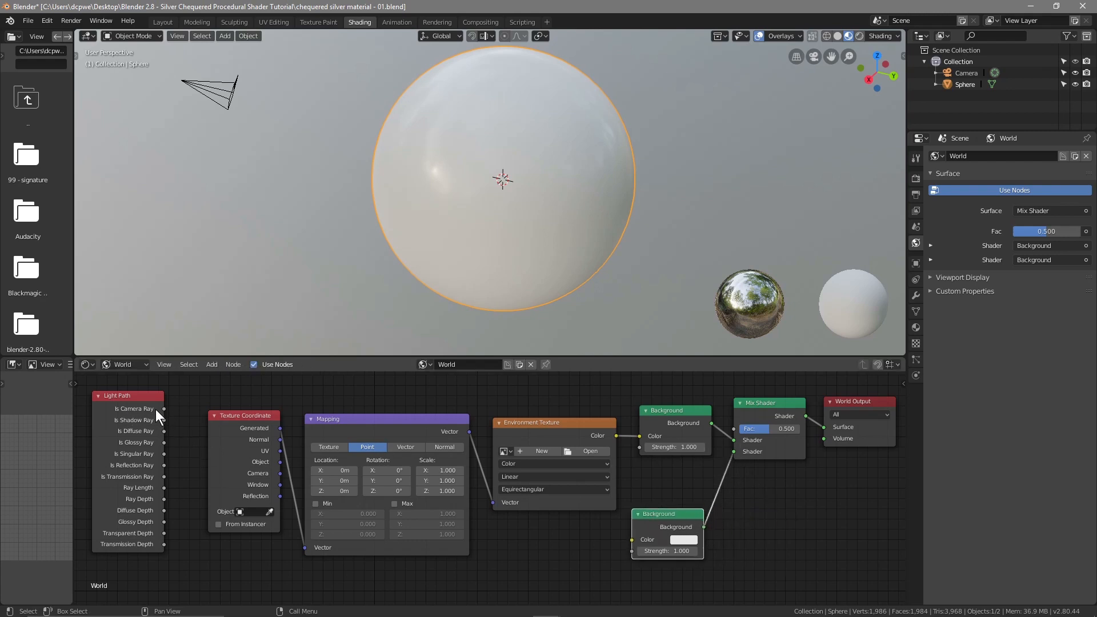
drag(164, 408, 734, 429)
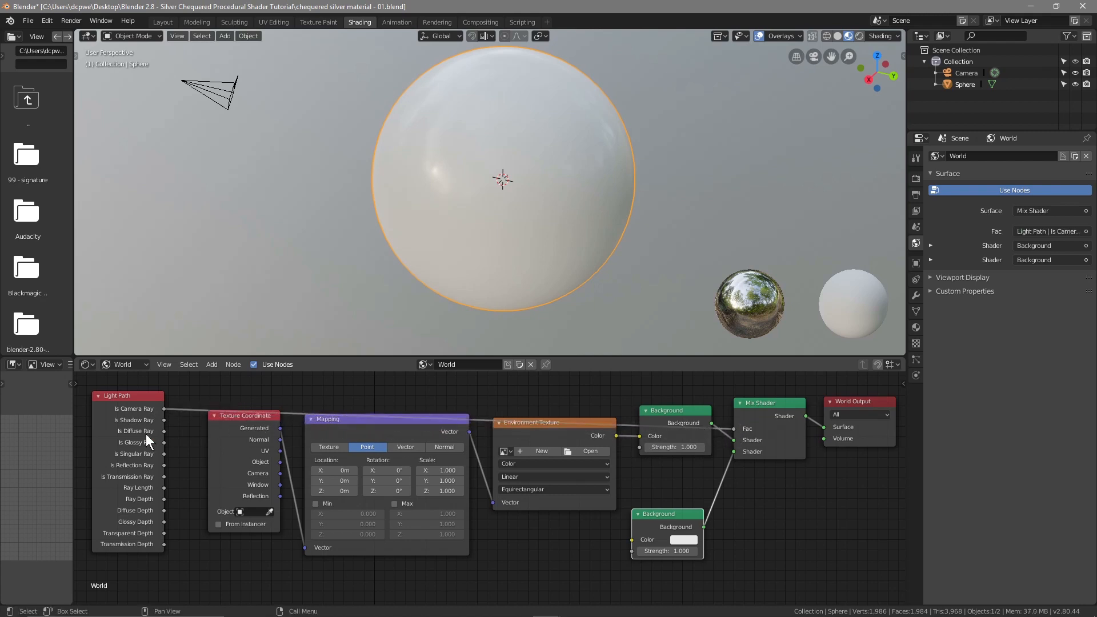
- Load the simons_town_rocks_4k.hdr image into the Environment Texture node
click(592, 451)
click(184, 101)
click(1068, 51)
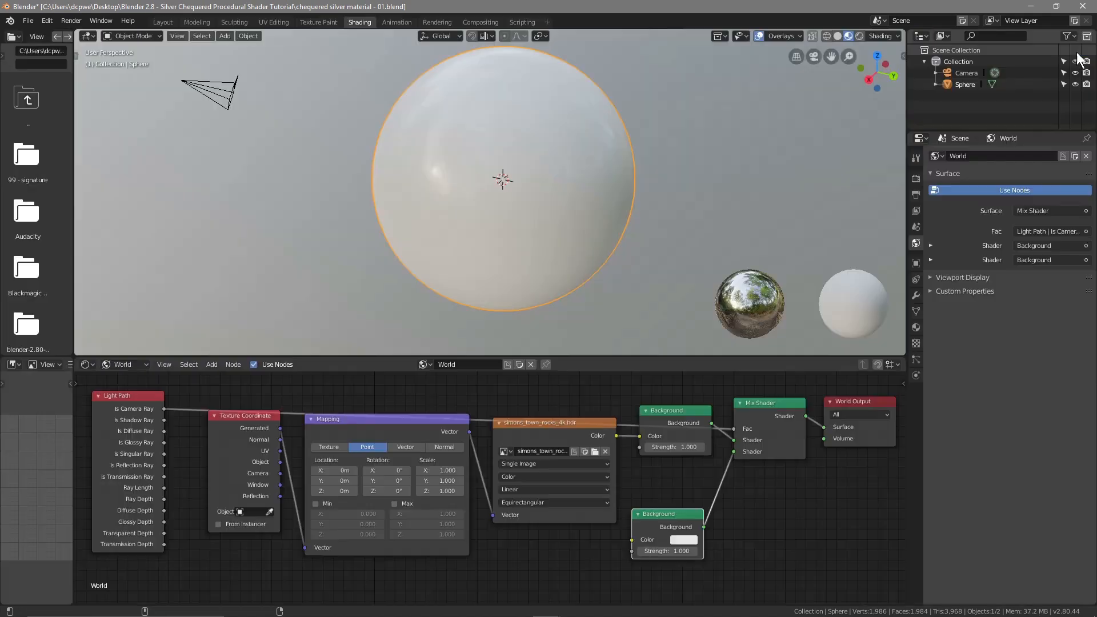
- Show the viewport in rendered shading and set the lower Background node's Color to black
click(861, 36)
middle_drag(431, 235, 491, 217)
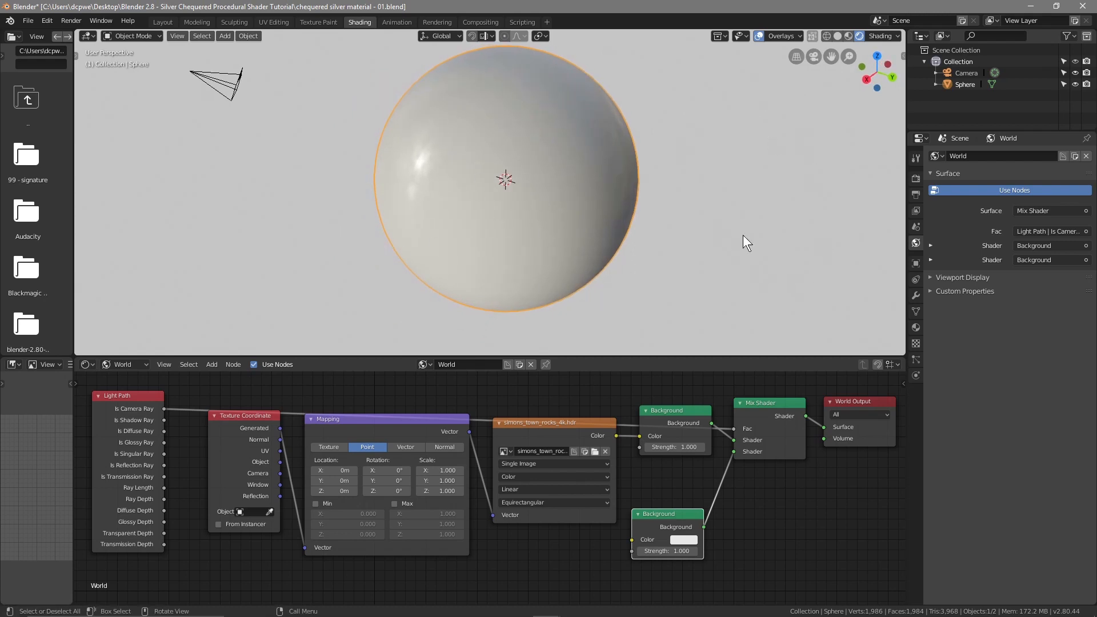
click(686, 540)
drag(759, 397, 758, 466)
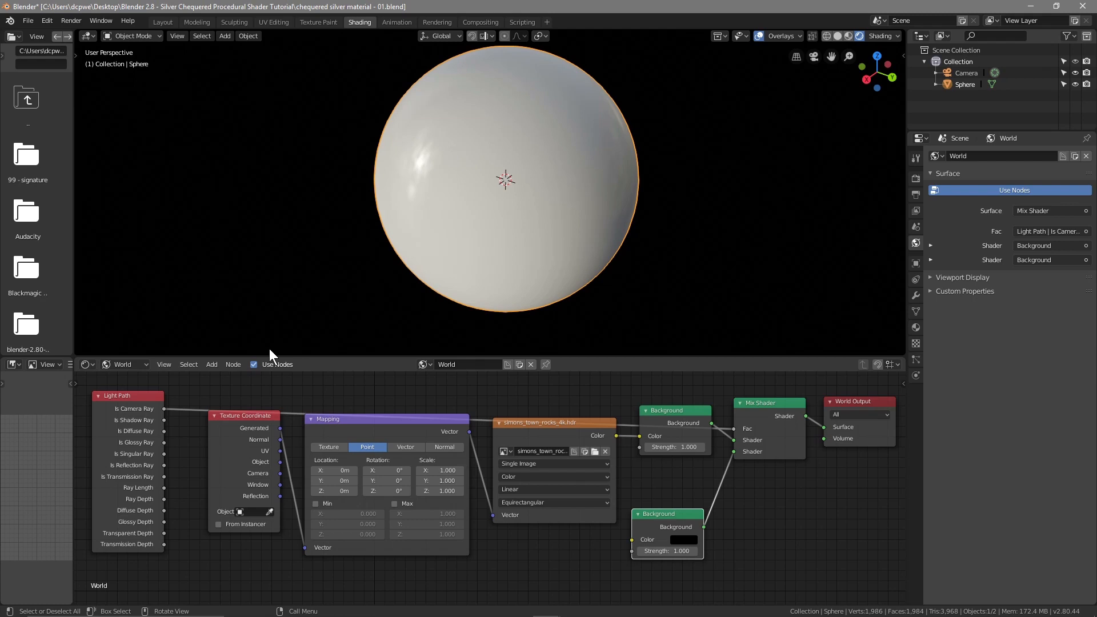
- Switch the shader editor from World to Object and create a new material for the sphere
click(127, 364)
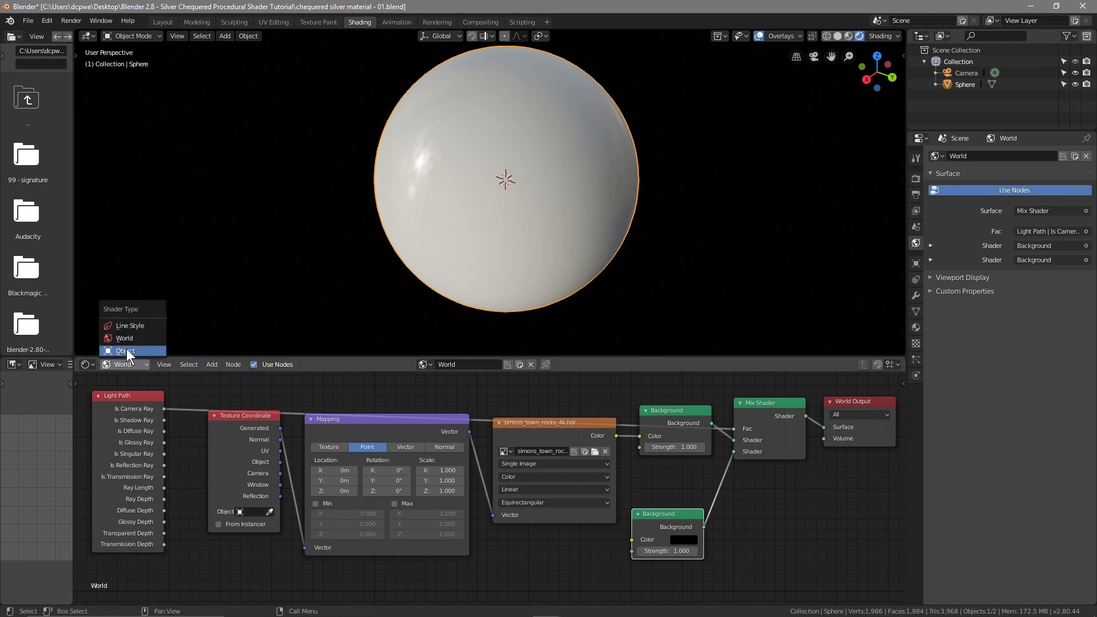
click(126, 350)
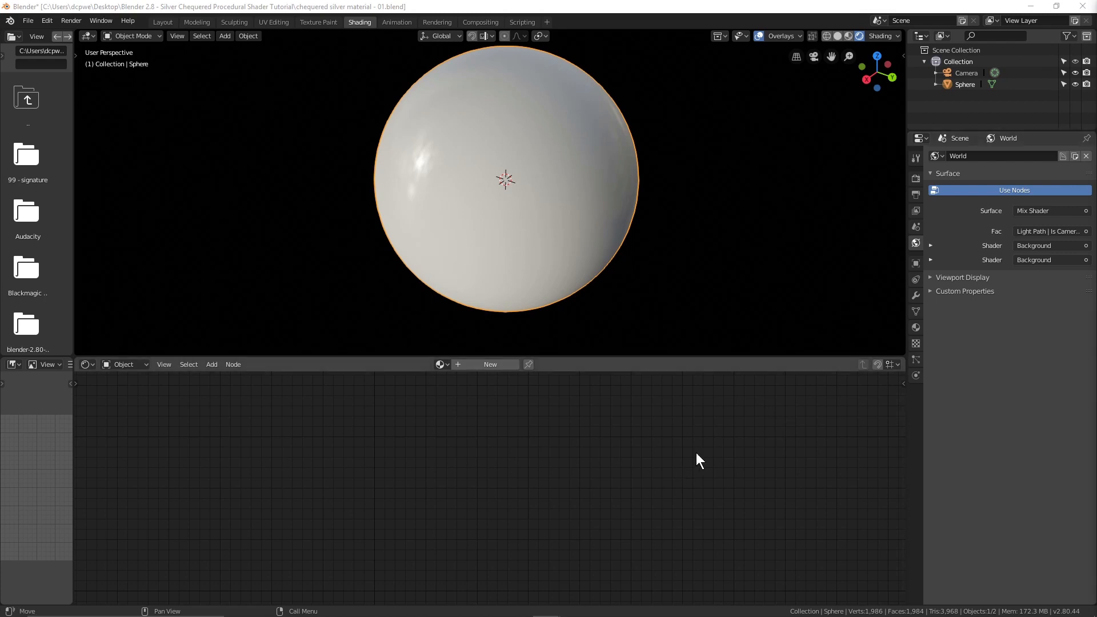
click(495, 364)
- Enlarge the node editor area and arrange the Principled BSDF just before the Material Output
drag(569, 439, 817, 399)
drag(715, 356, 703, 283)
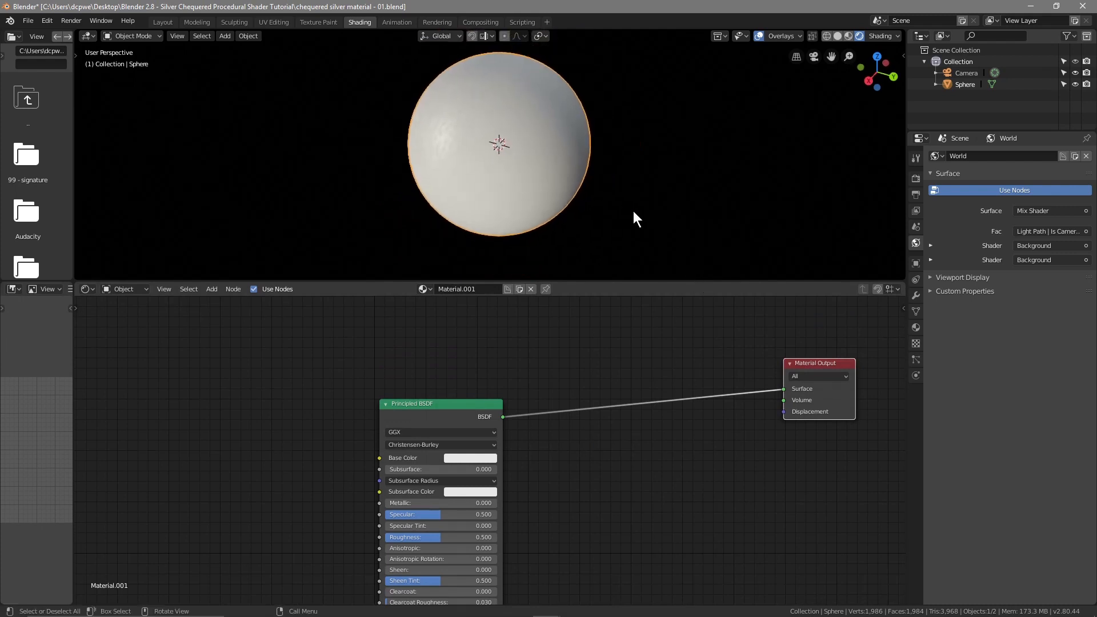
middle_drag(633, 211, 651, 217)
drag(436, 402, 654, 317)
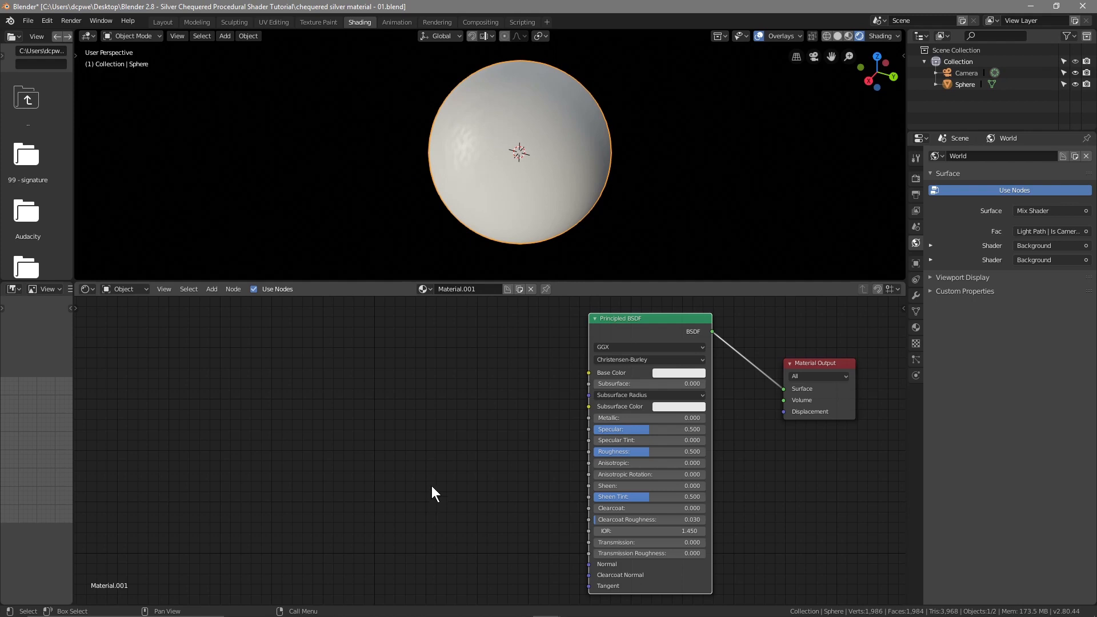
- Add a Checker Texture node well before the Principled BSDF
key(shift+a)
mouse_move(413, 448)
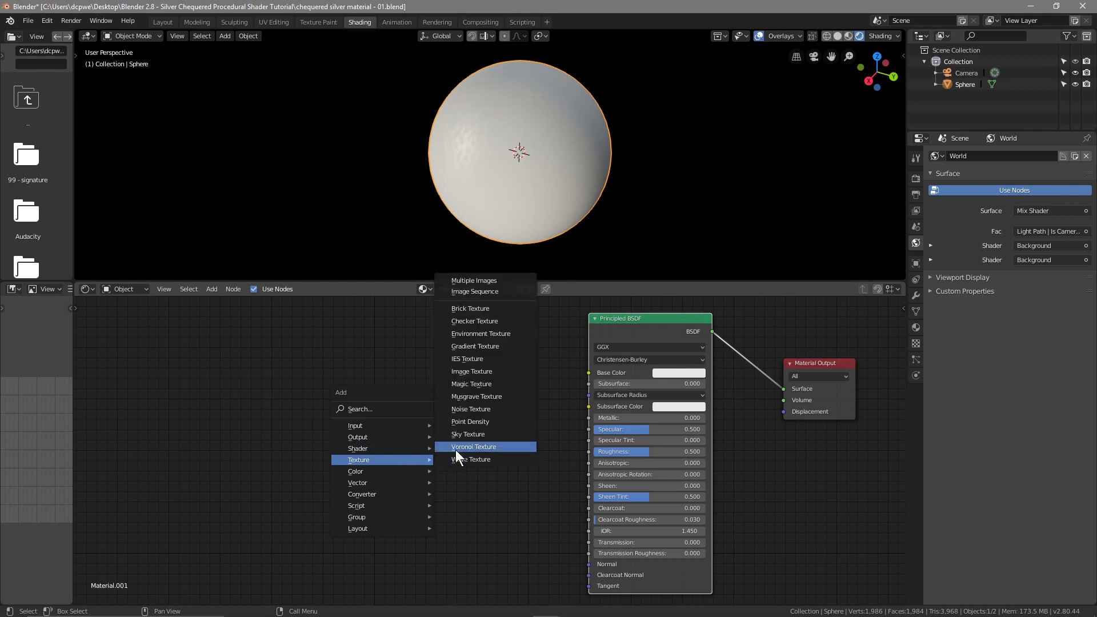
click(477, 321)
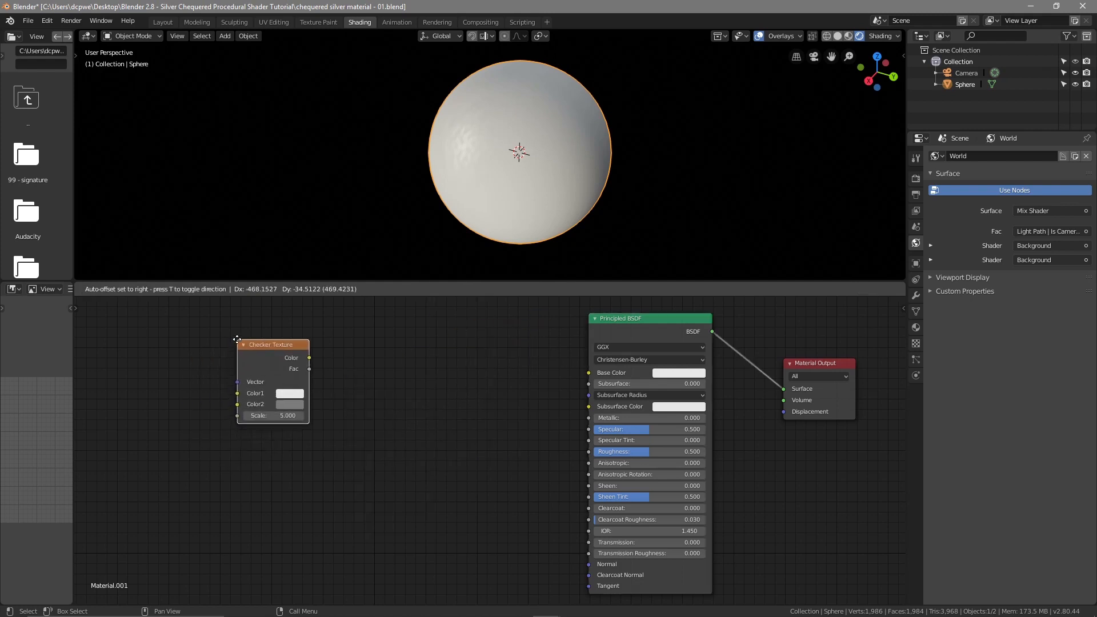
click(423, 380)
- Add a ColorRamp node between the Checker Texture and the Principled BSDF
key(shift+a)
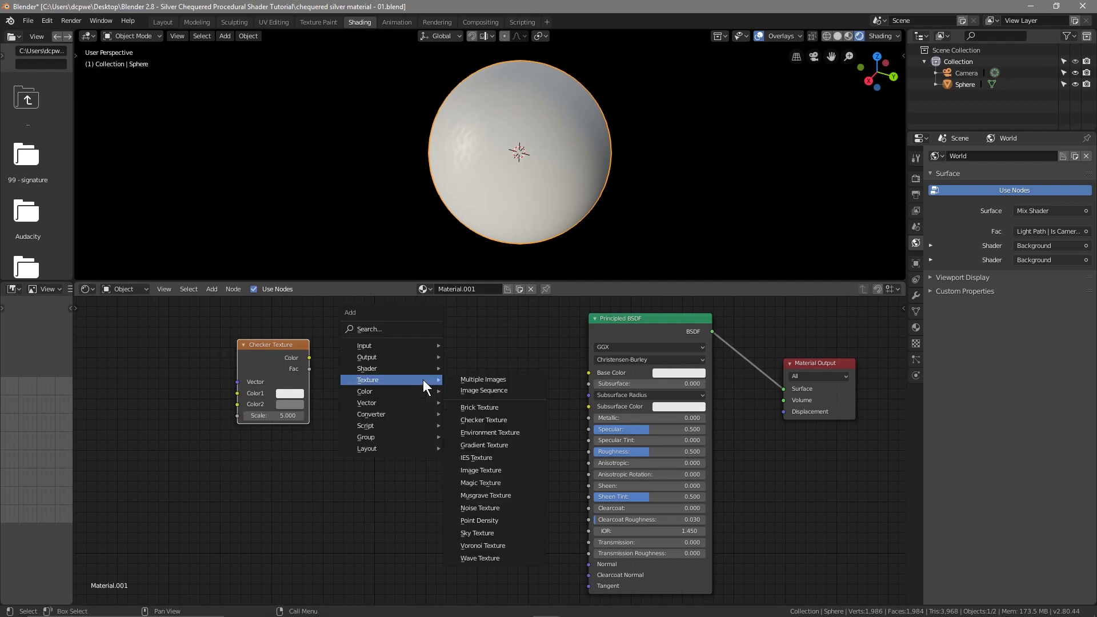
mouse_move(413, 415)
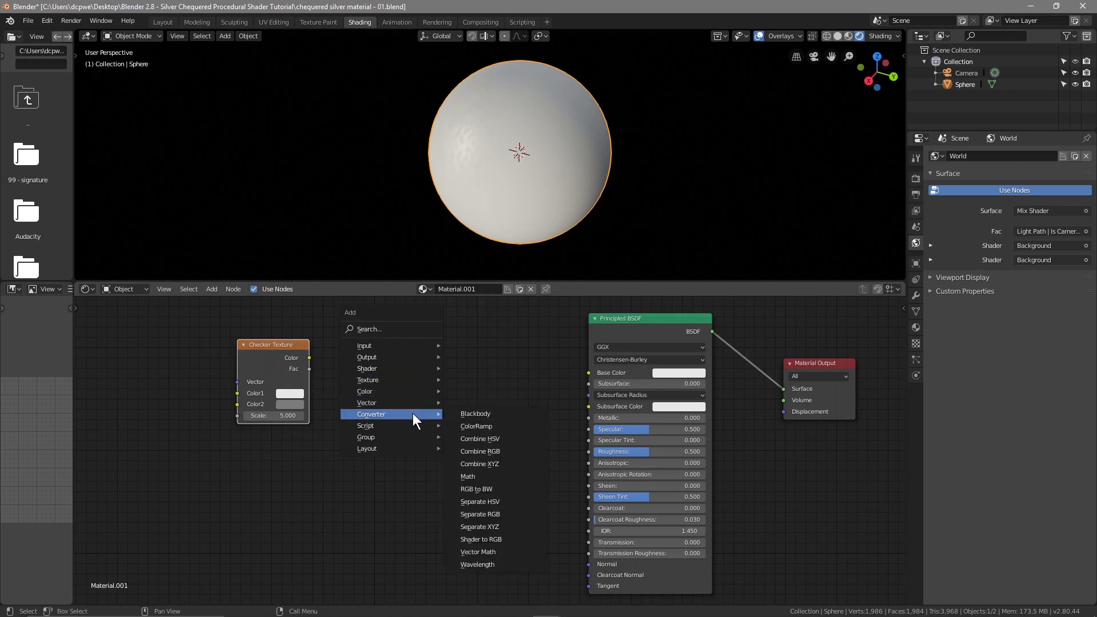
click(477, 426)
click(386, 333)
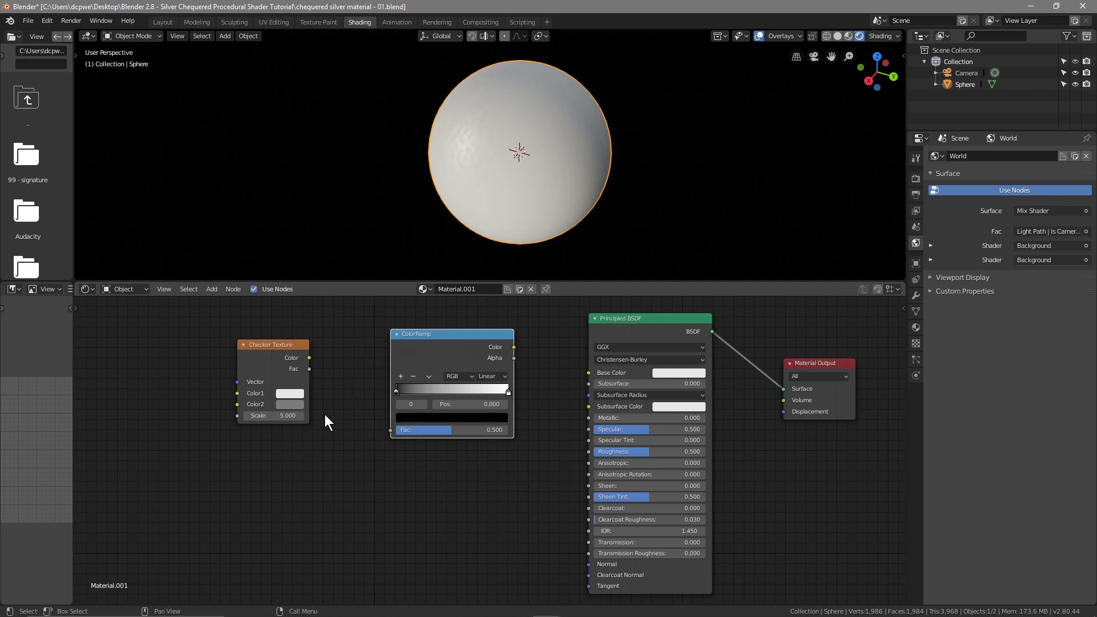
- Link the Checker Texture's Fac to the ColorRamp's Fac, and the ColorRamp's Color to the Principled BSDF's Base Color
drag(309, 369, 388, 430)
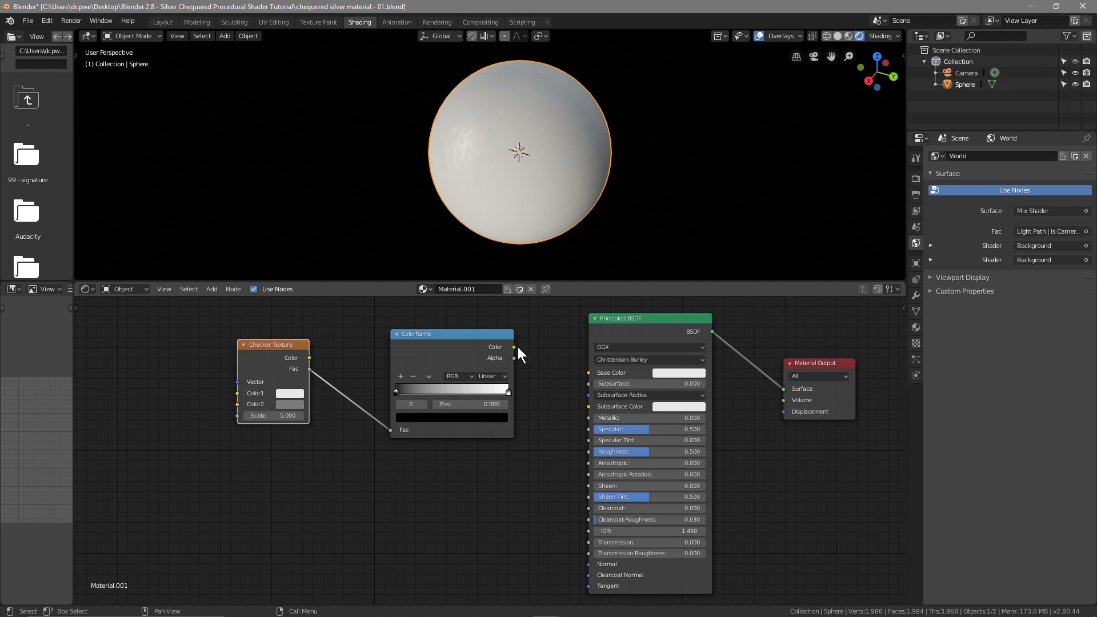
drag(514, 347, 585, 376)
middle_drag(554, 220, 498, 176)
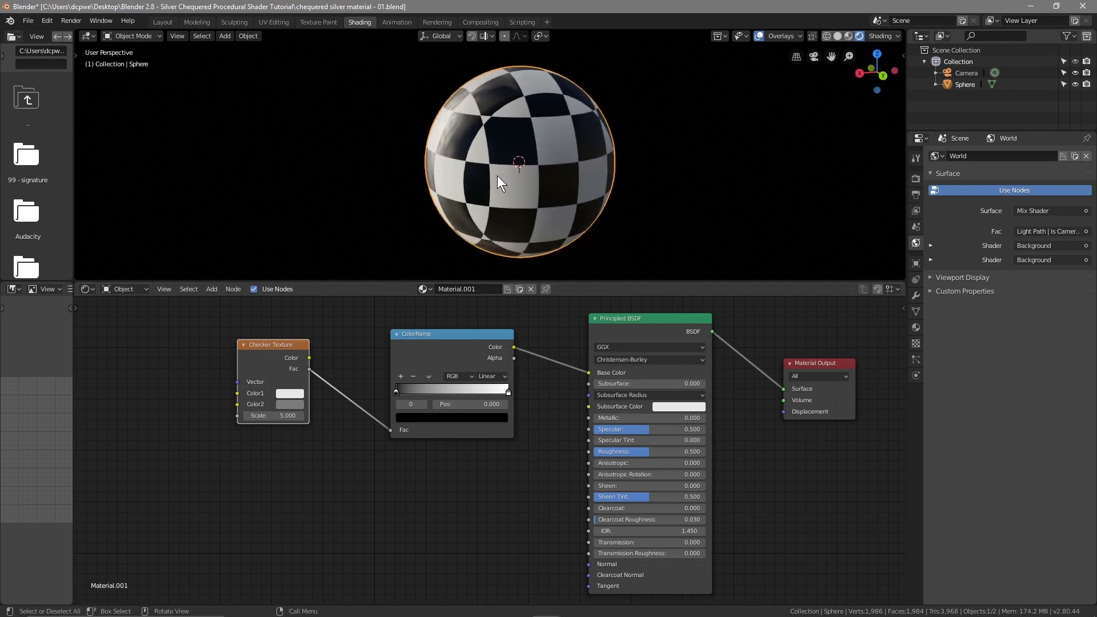
- Set the Checker Texture's Scale to 8.8 for smaller squares on the sphere
click(268, 415)
text(8.8)
key(Return)
mouse_move(552, 168)
middle_down()
mouse_move(393, 167)
mouse_move(613, 167)
mouse_move(421, 166)
mouse_move(557, 168)
middle_up()
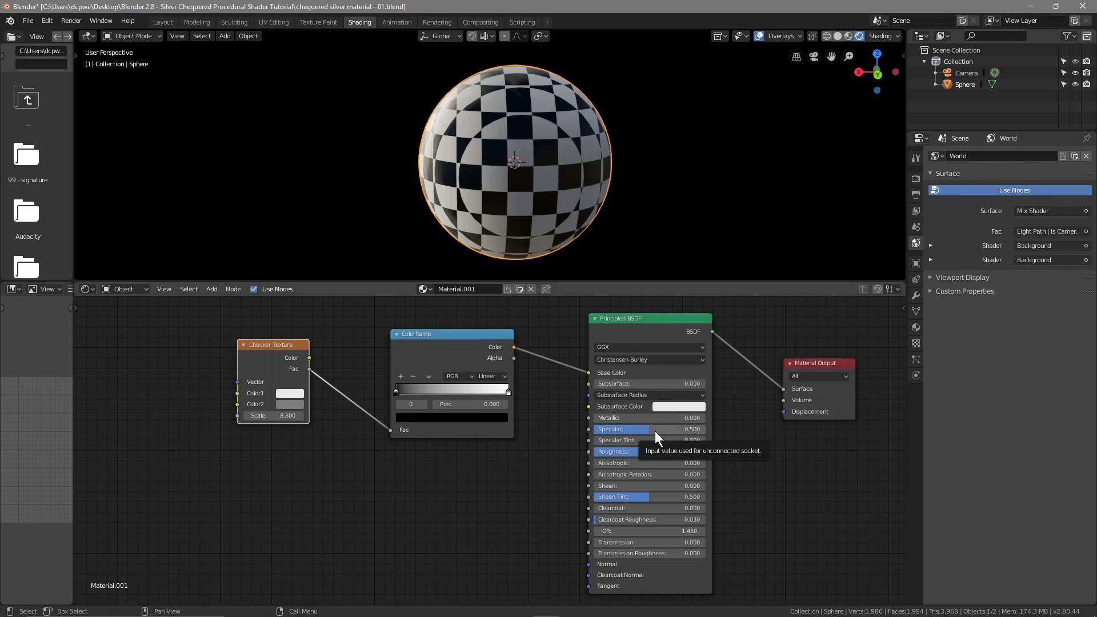
- Set the Principled BSDF's Metallic to 1.000 and Specular to 0.000
drag(613, 418, 705, 417)
middle_drag(545, 204, 571, 229)
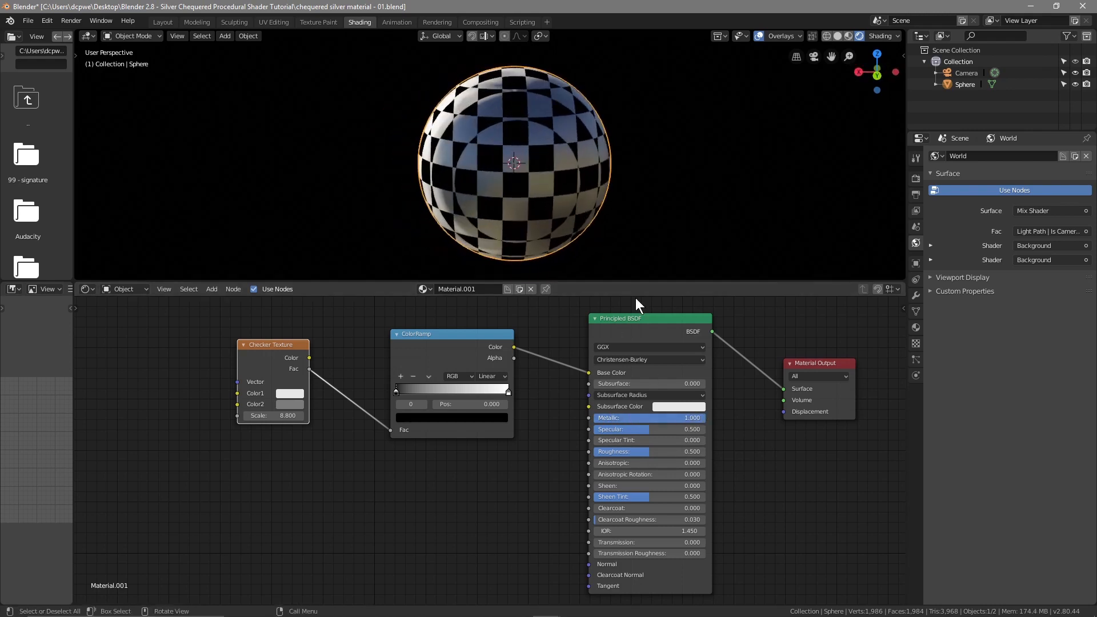
drag(649, 430, 595, 430)
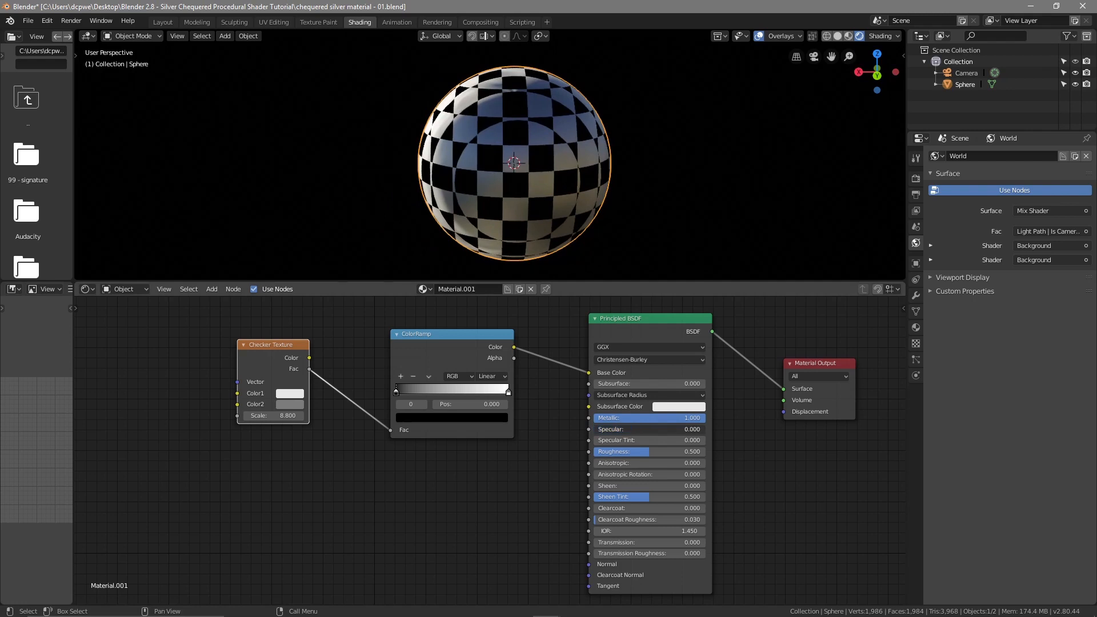
- Set the Principled BSDF's Roughness to 0.18 and inspect the reflections on the sphere
click(641, 453)
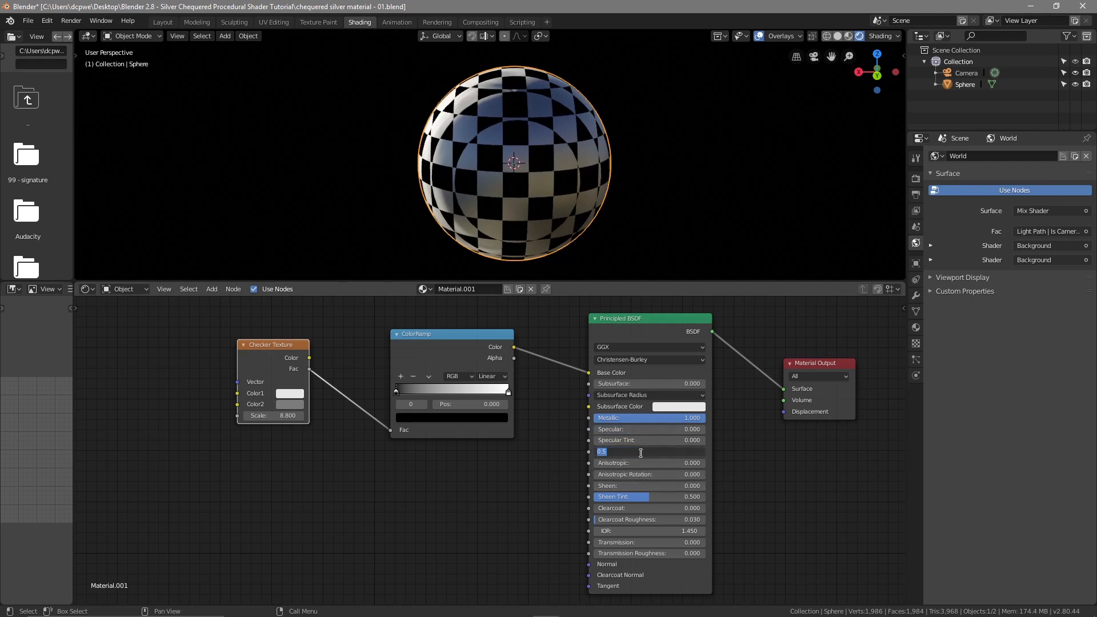
text(0.18)
key(Return)
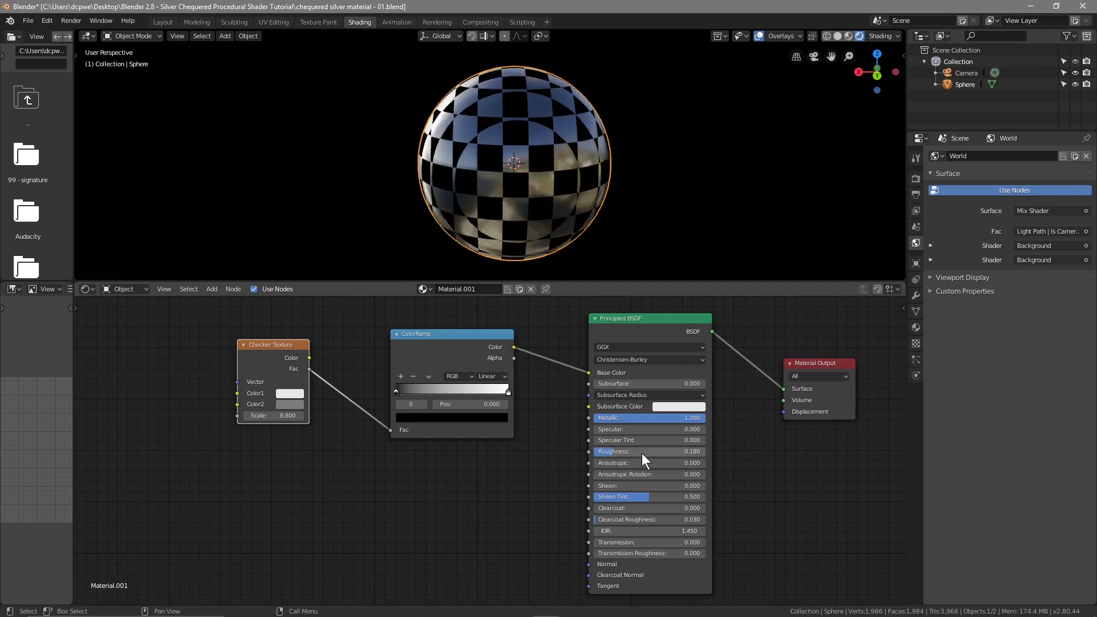
middle_drag(598, 193, 554, 181)
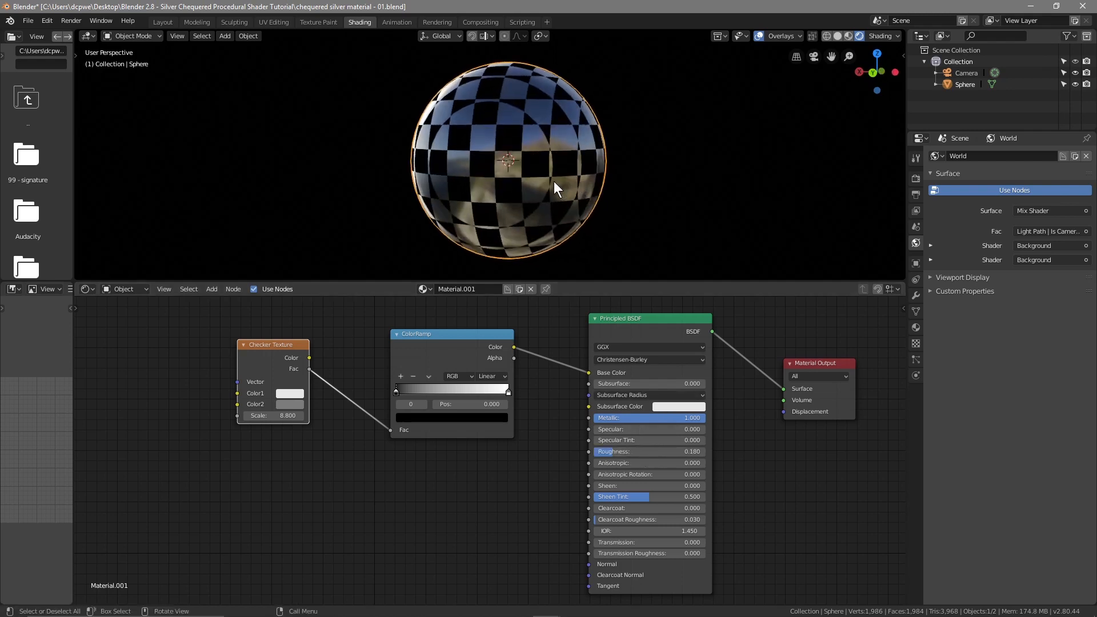
middle_drag(478, 228, 585, 189)
scroll(579, 188, up, 3)
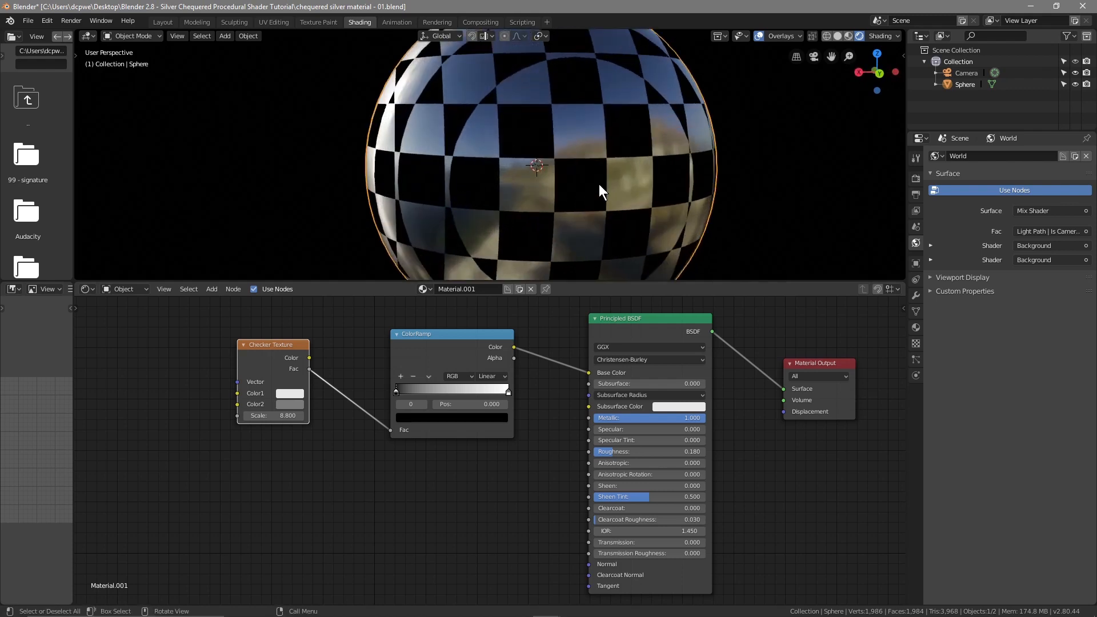
scroll(599, 184, down, 3)
- Set the Principled BSDF's Roughness to 0.290 and check the sphere's surface from several angles
drag(615, 452, 627, 452)
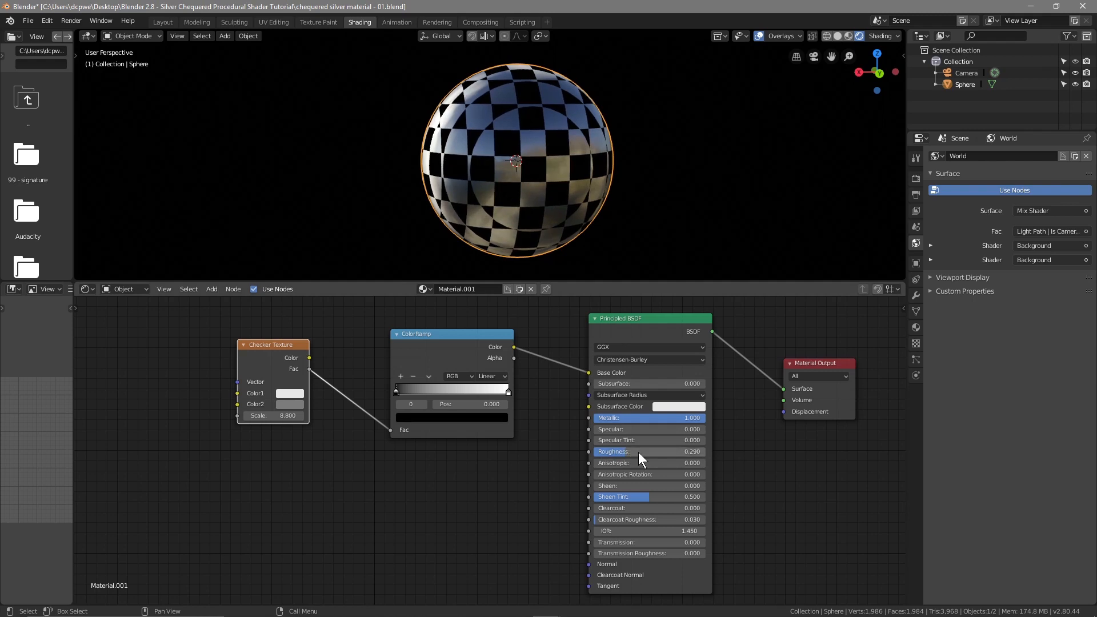
middle_drag(527, 215, 467, 211)
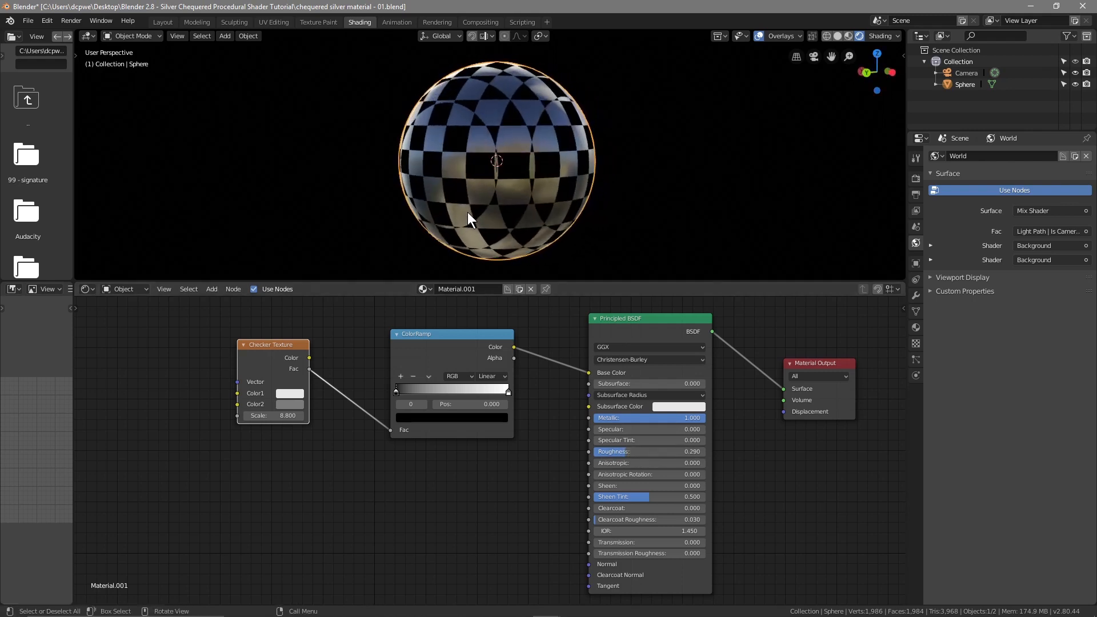
scroll(478, 201, up, 5)
scroll(498, 196, down, 5)
middle_drag(498, 195, 591, 187)
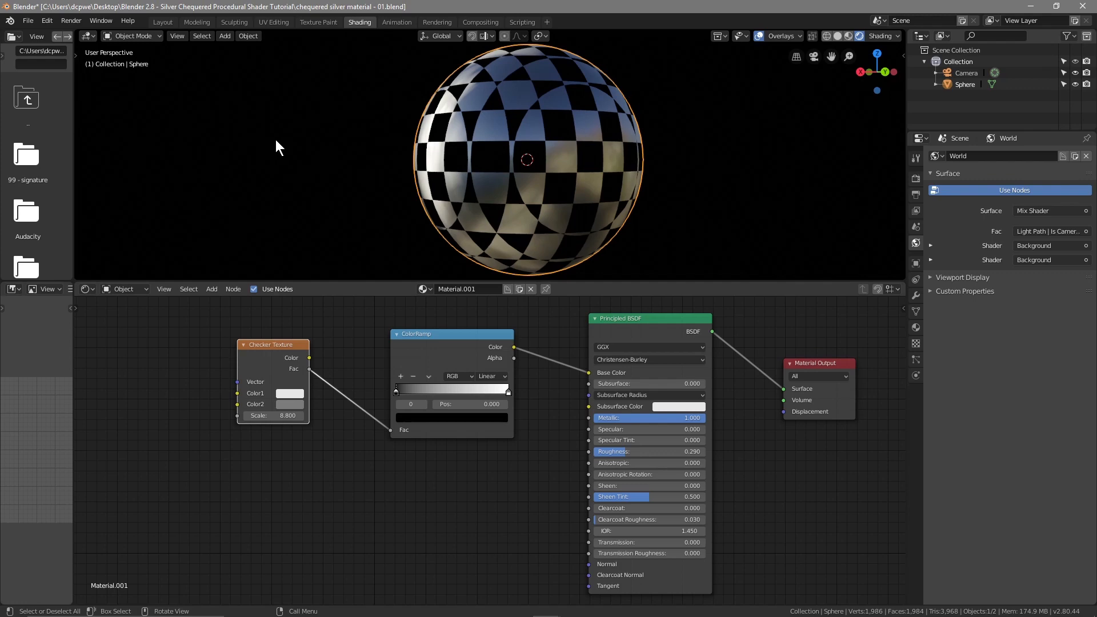
- Switch to the Layout workspace and show its viewport in rendered shading
click(162, 20)
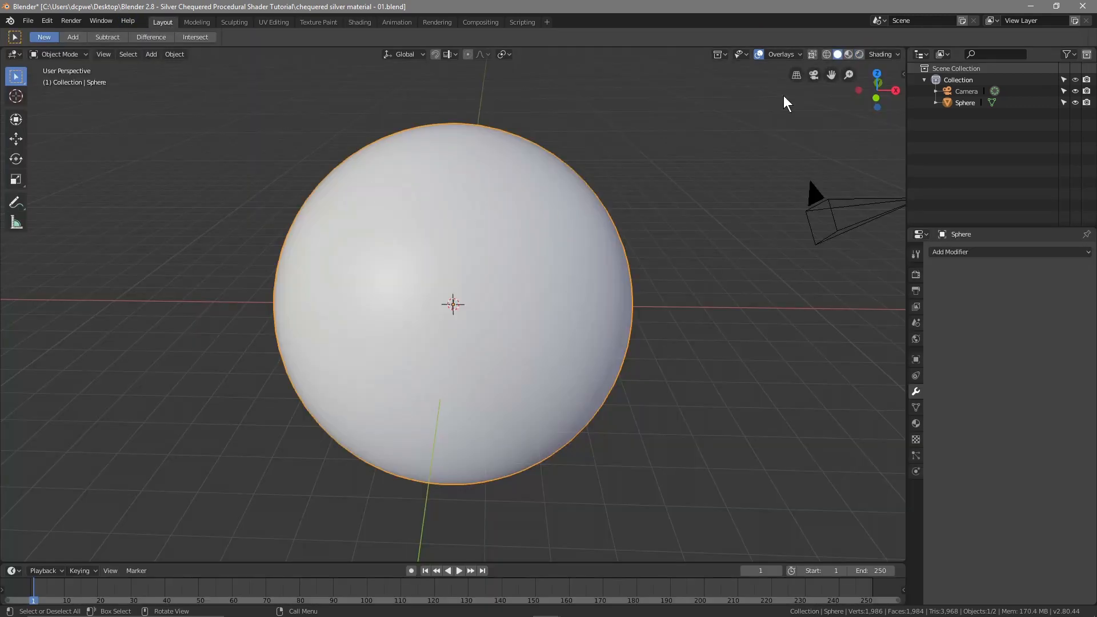
click(860, 54)
scroll(655, 240, down, 3)
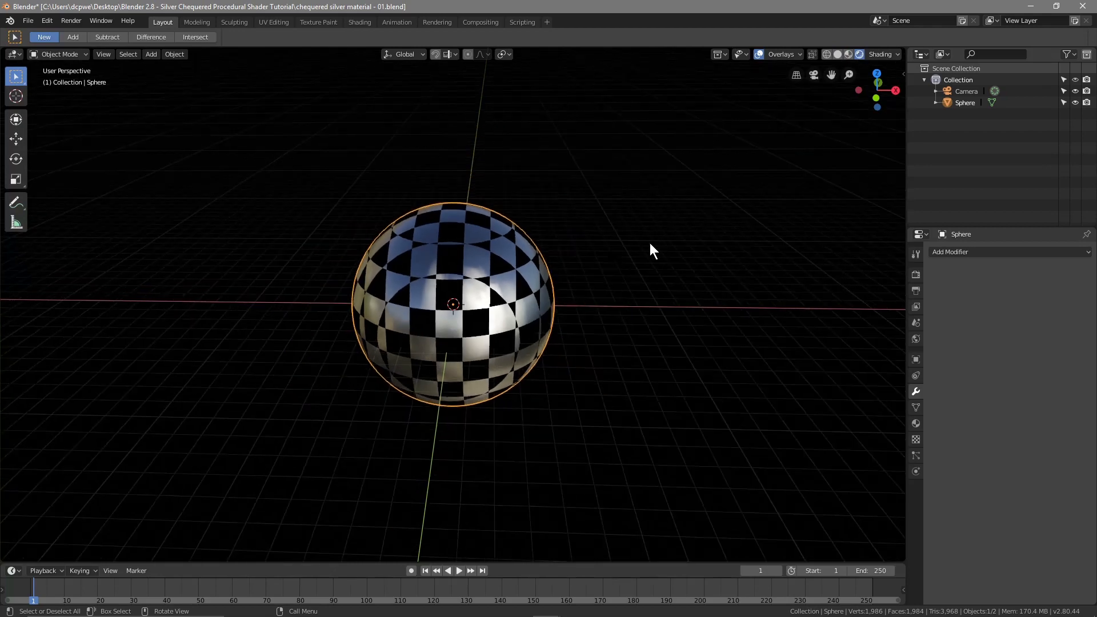
- Add a Sun light and move it straight up above the sphere, to about 9.65 m on Z
key(shift+a)
mouse_move(583, 434)
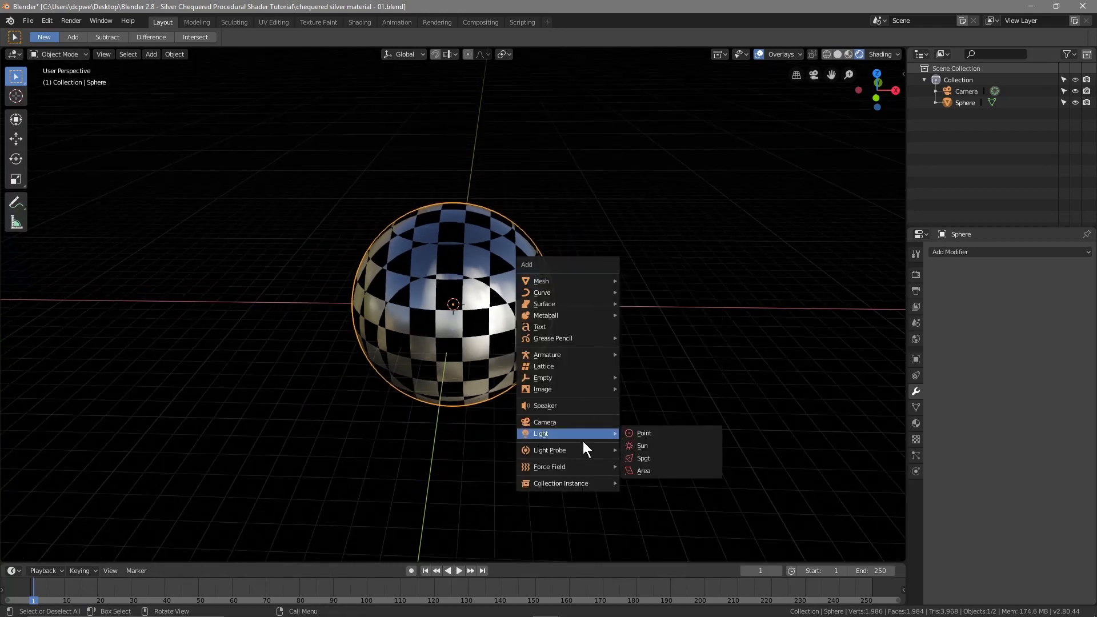
click(642, 447)
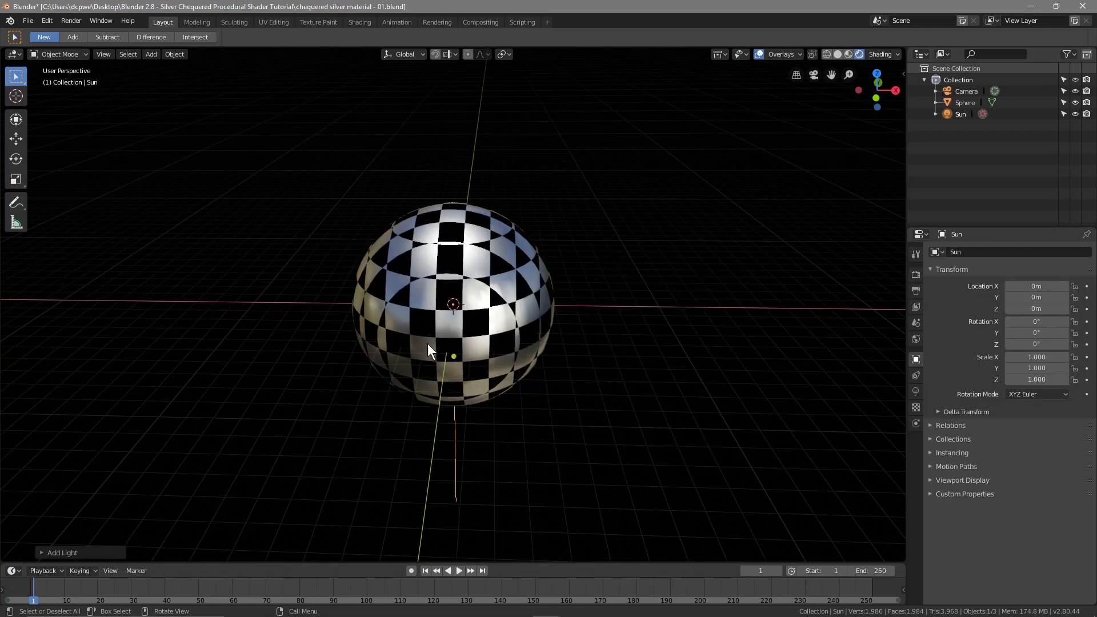
click(16, 139)
drag(451, 289, 449, 101)
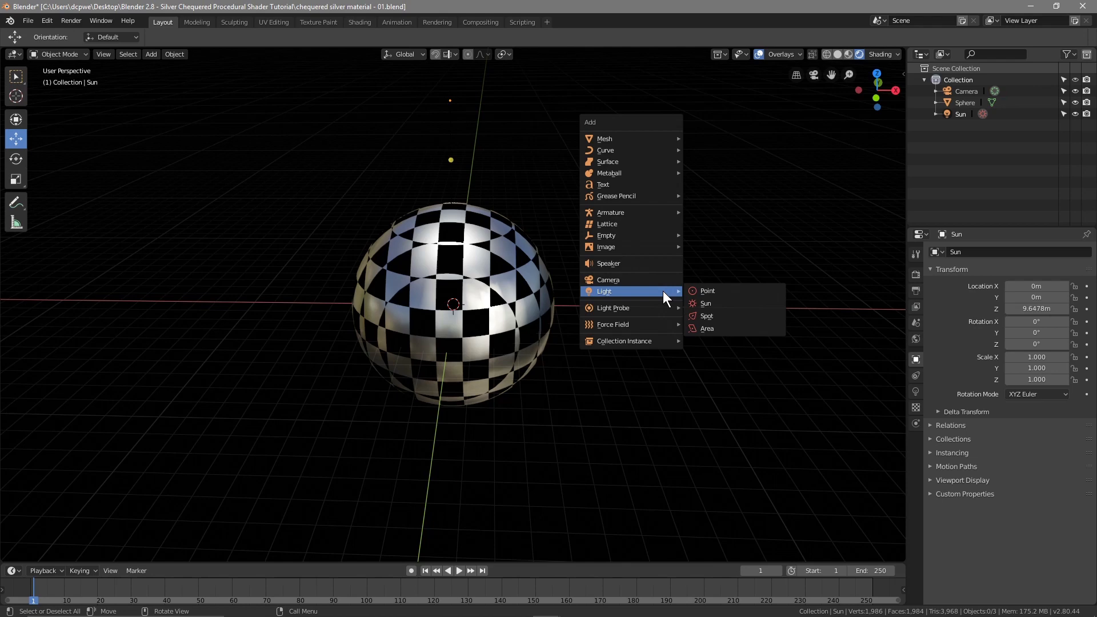
- Add a second Sun light and move it beside the sphere, to about 11.67 m on X
click(706, 304)
drag(490, 309, 708, 306)
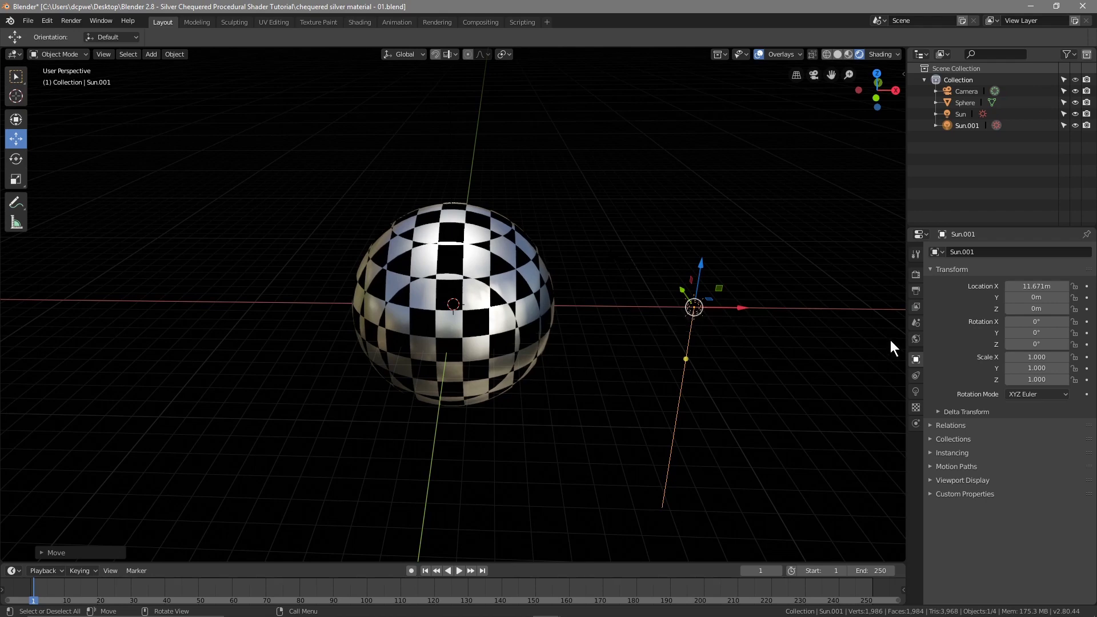
- Set the second Sun light's Y rotation to 90° so it points at the sphere
click(954, 126)
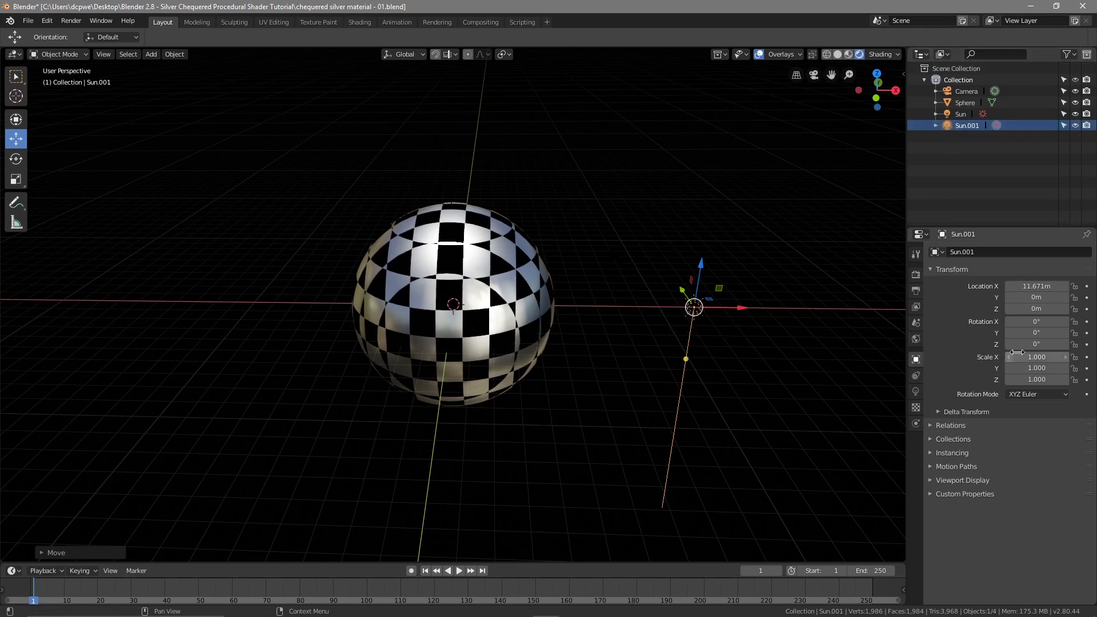
click(1040, 334)
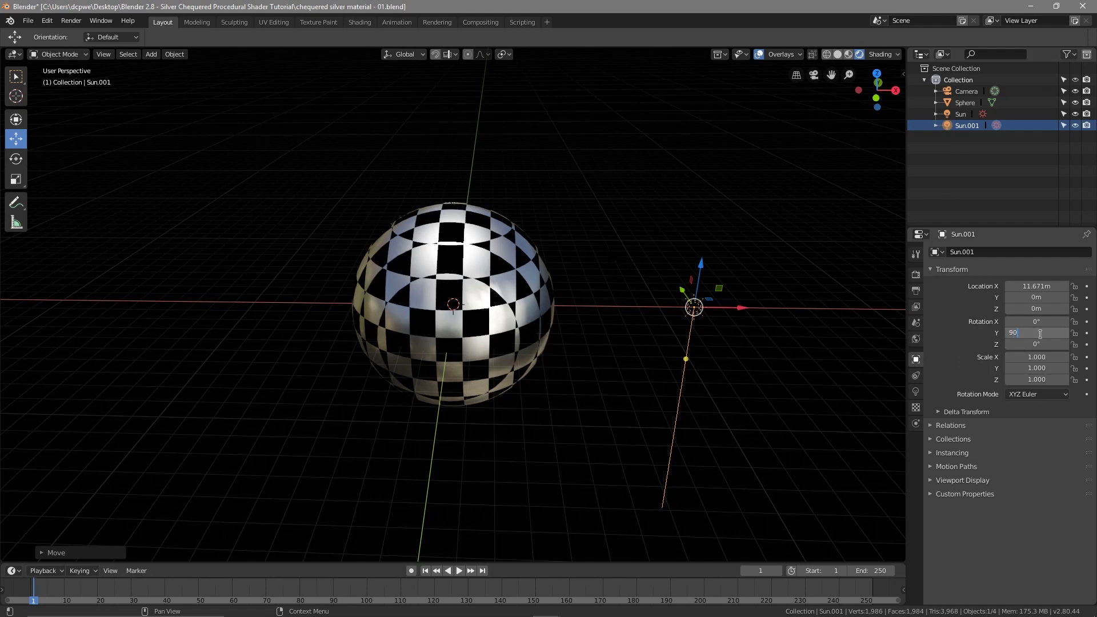
text(90)
key(Return)
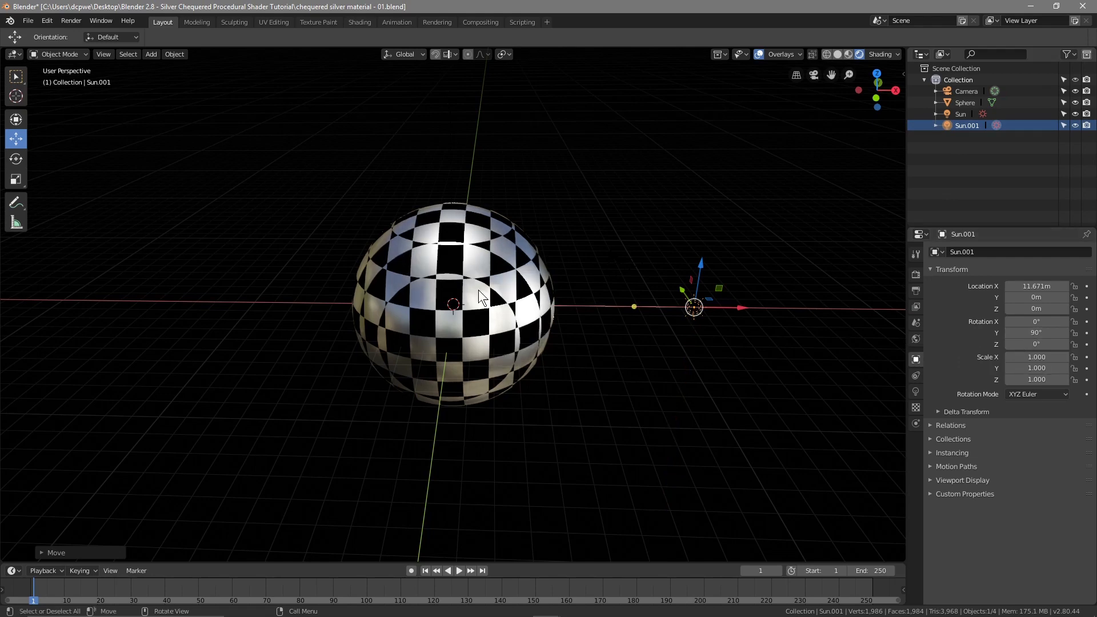
- Set both the Eevee render samples and the viewport samples to 120
middle_drag(646, 299, 561, 301)
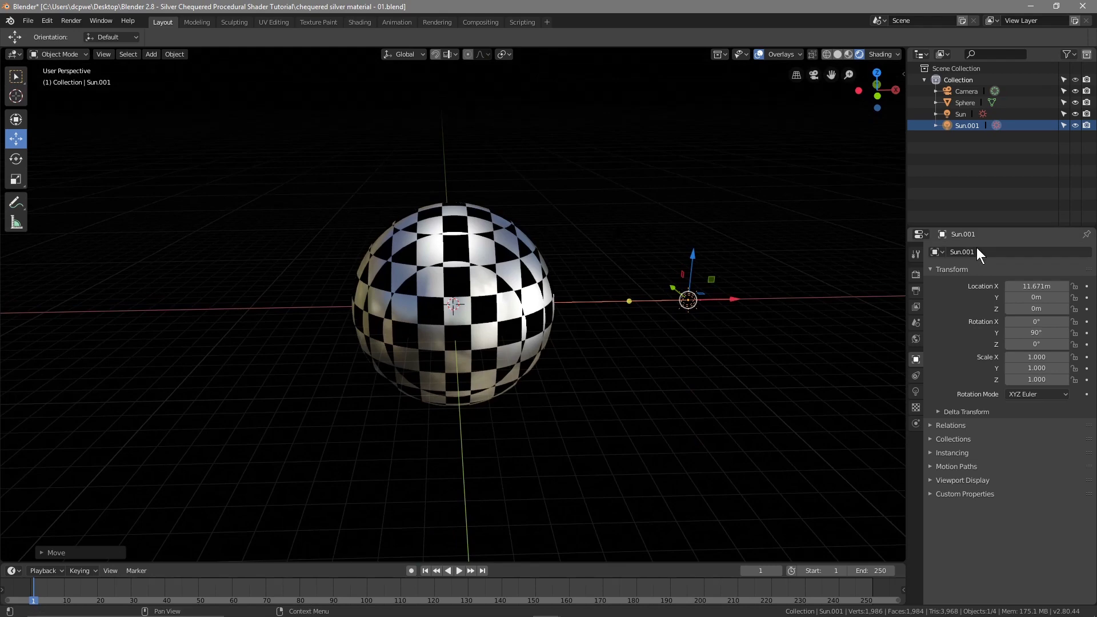
click(916, 275)
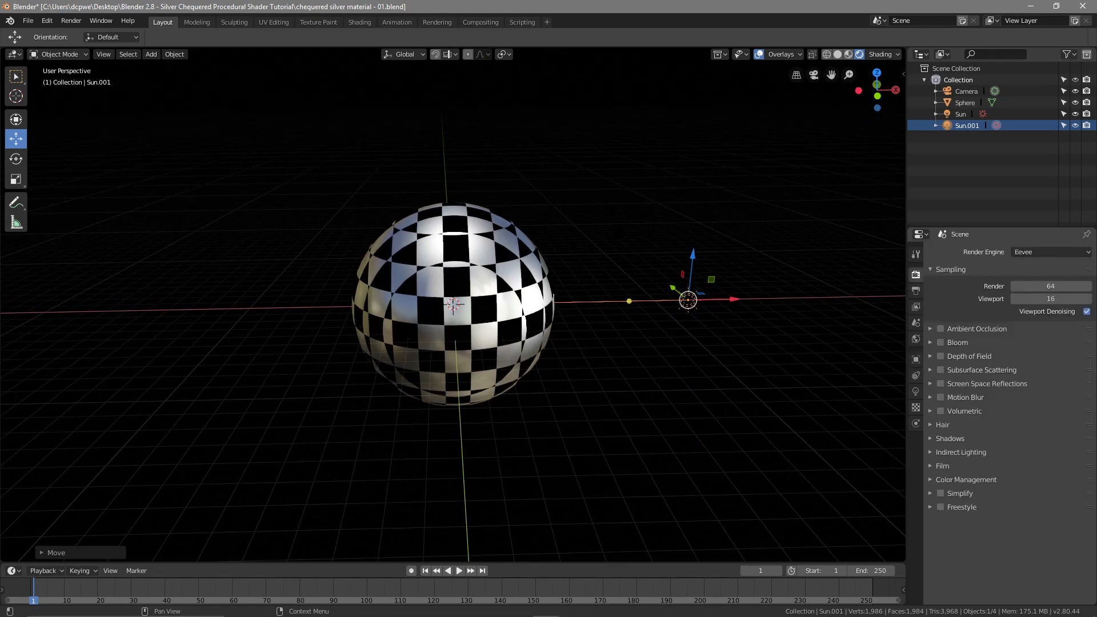
click(1039, 284)
text(120)
key(Tab)
text(120)
key(Return)
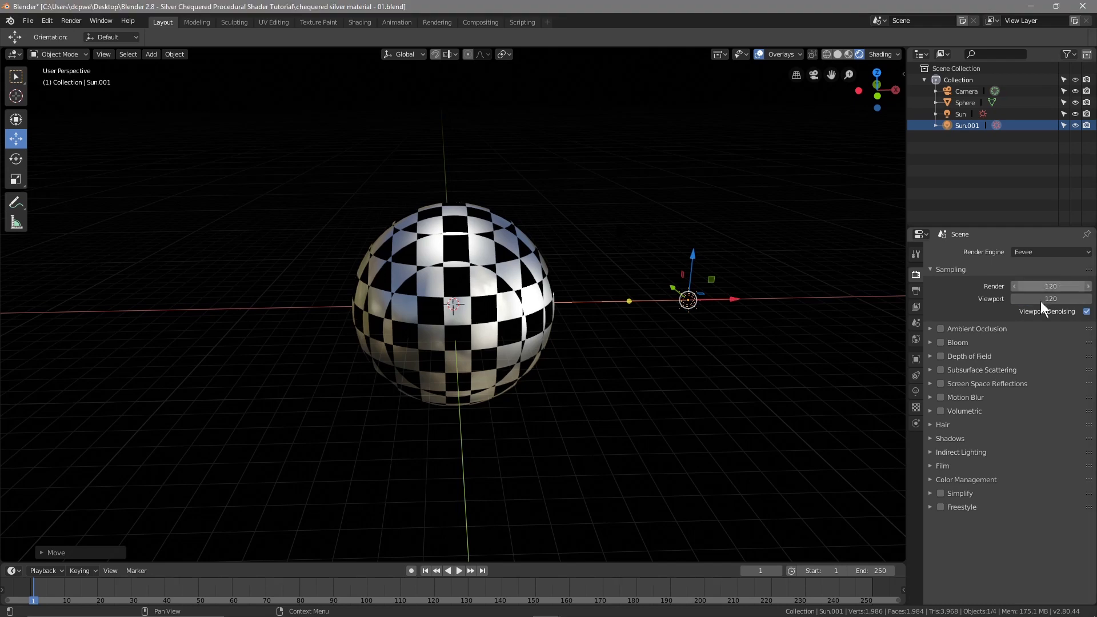
- Enable Bloom with a knee of about 0.274, a radius of about 2.952 and an intensity of 0.100
click(941, 343)
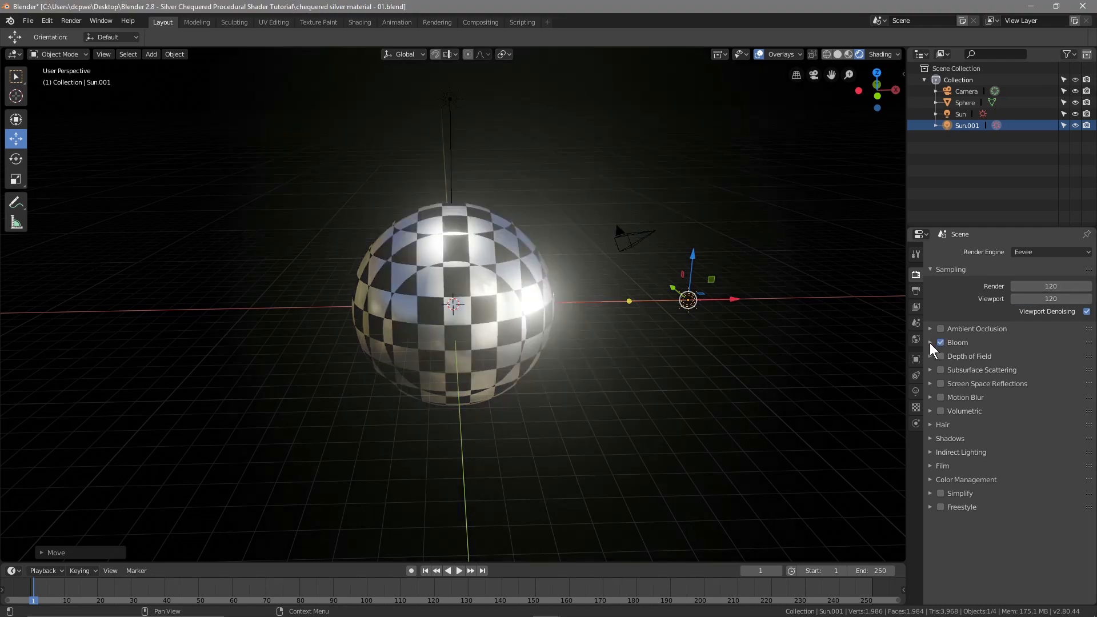
click(931, 343)
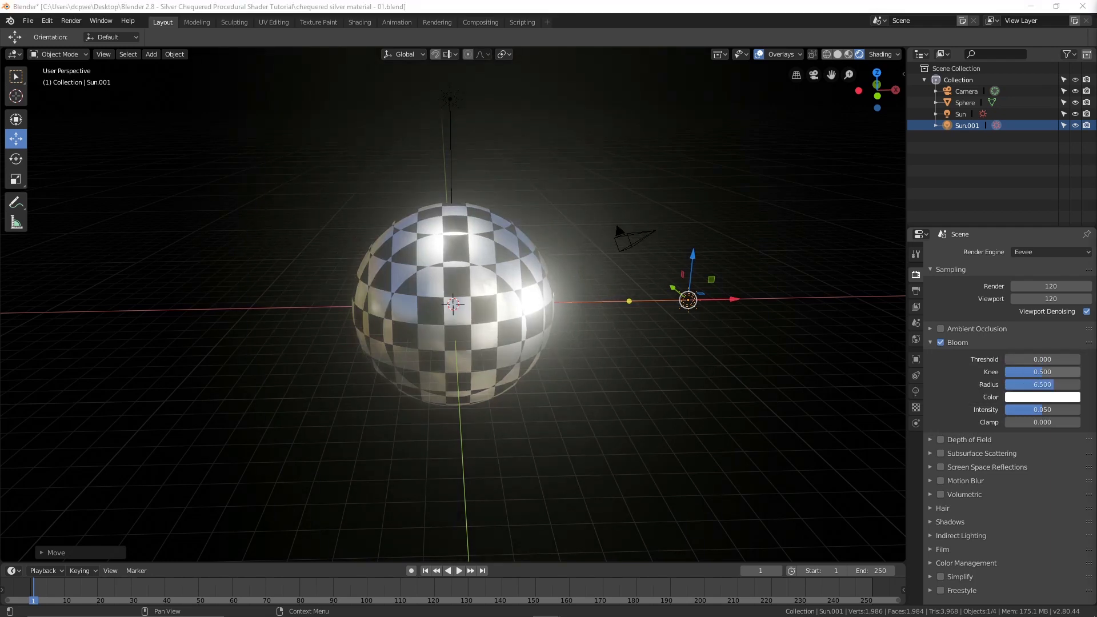
drag(1046, 372, 1023, 371)
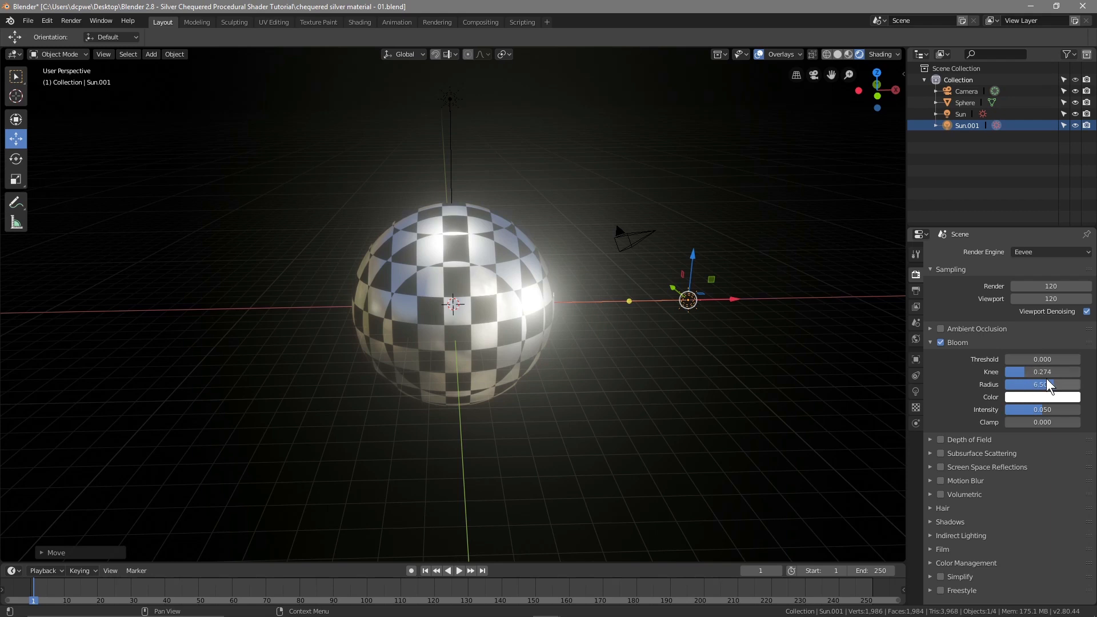
drag(1045, 381, 1023, 383)
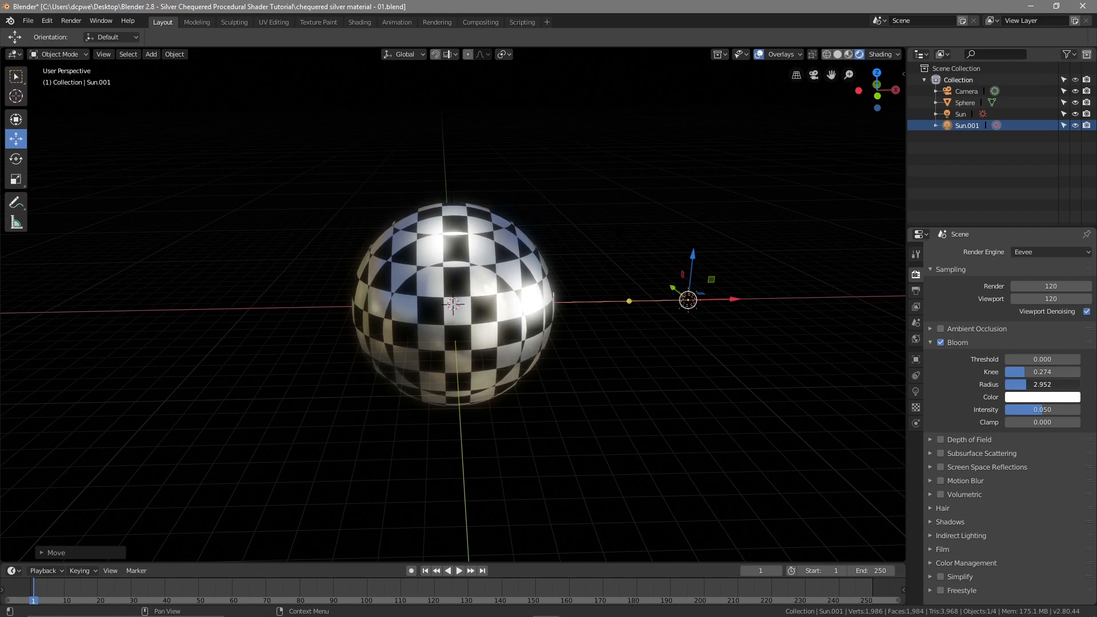
drag(1033, 409, 1039, 409)
- Hide the viewport overlays and inspect the bloom glow from several sides of the sphere
middle_drag(892, 411, 408, 355)
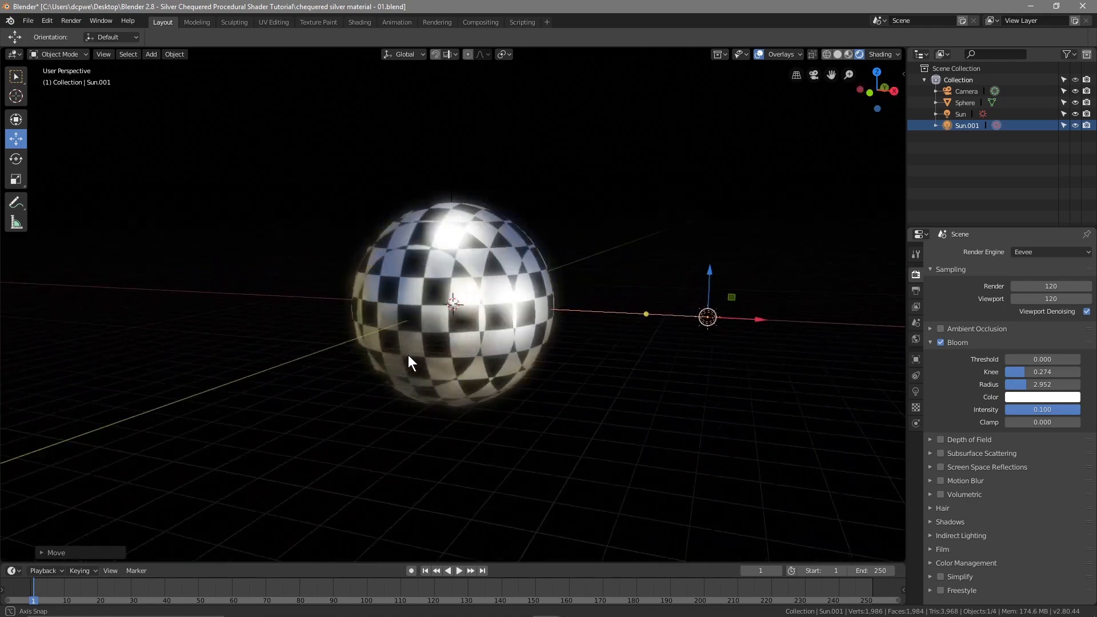
scroll(408, 354, up, 2)
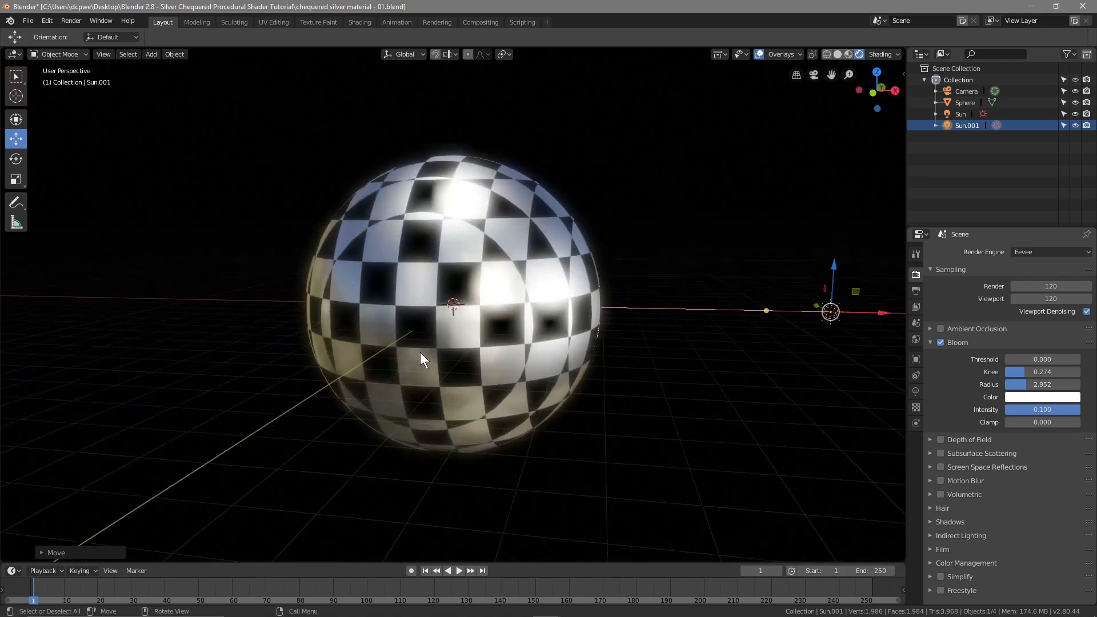
click(758, 55)
middle_drag(398, 358, 735, 375)
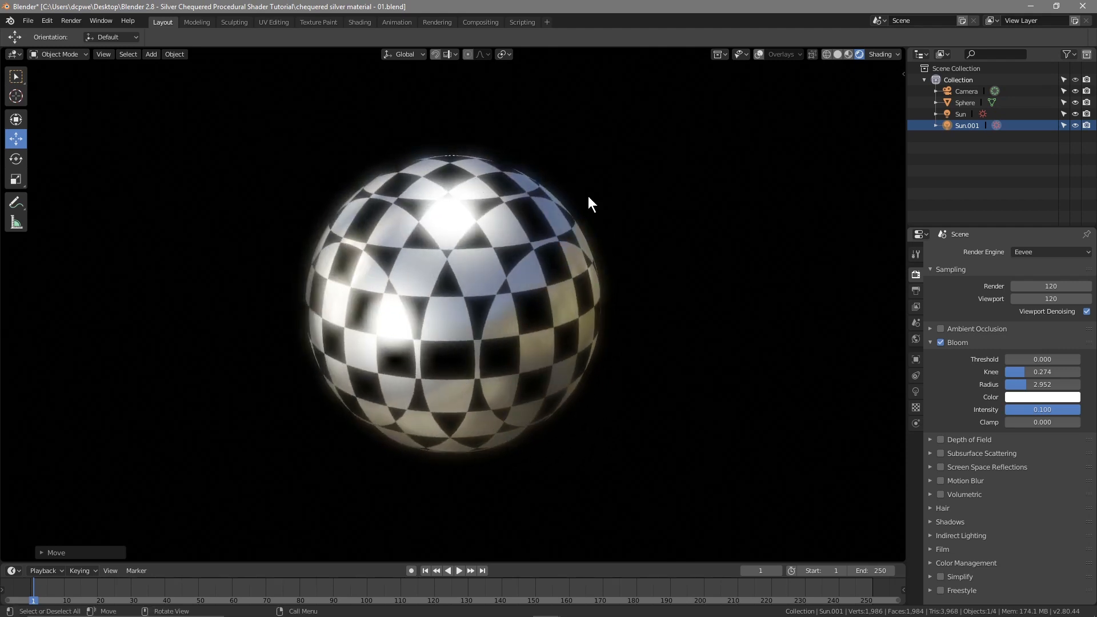
middle_drag(622, 296, 334, 307)
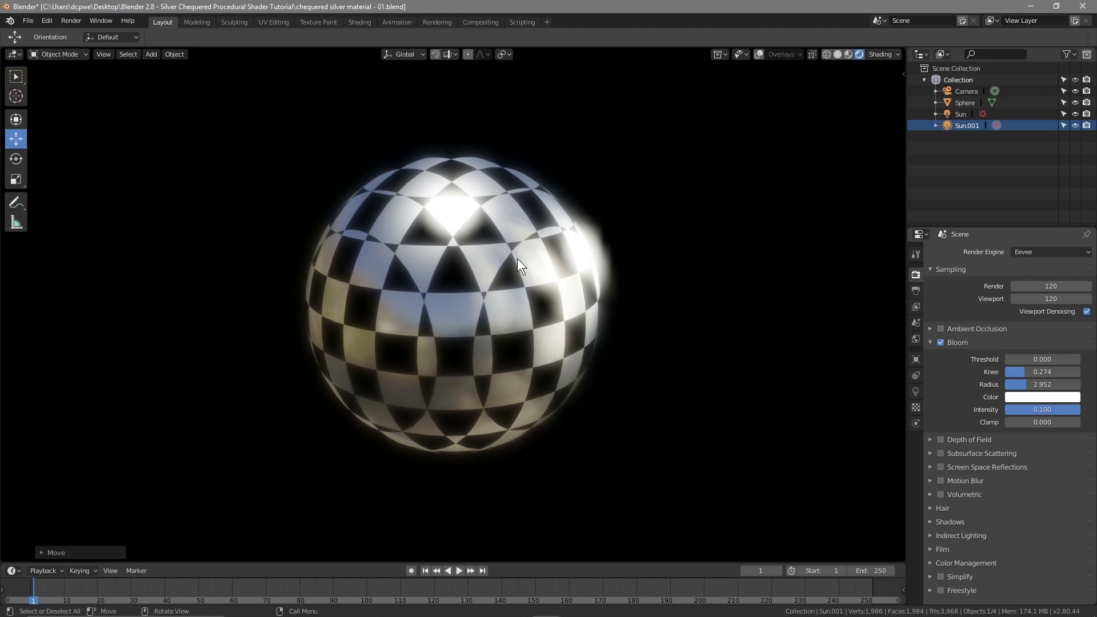
middle_drag(532, 270, 516, 285)
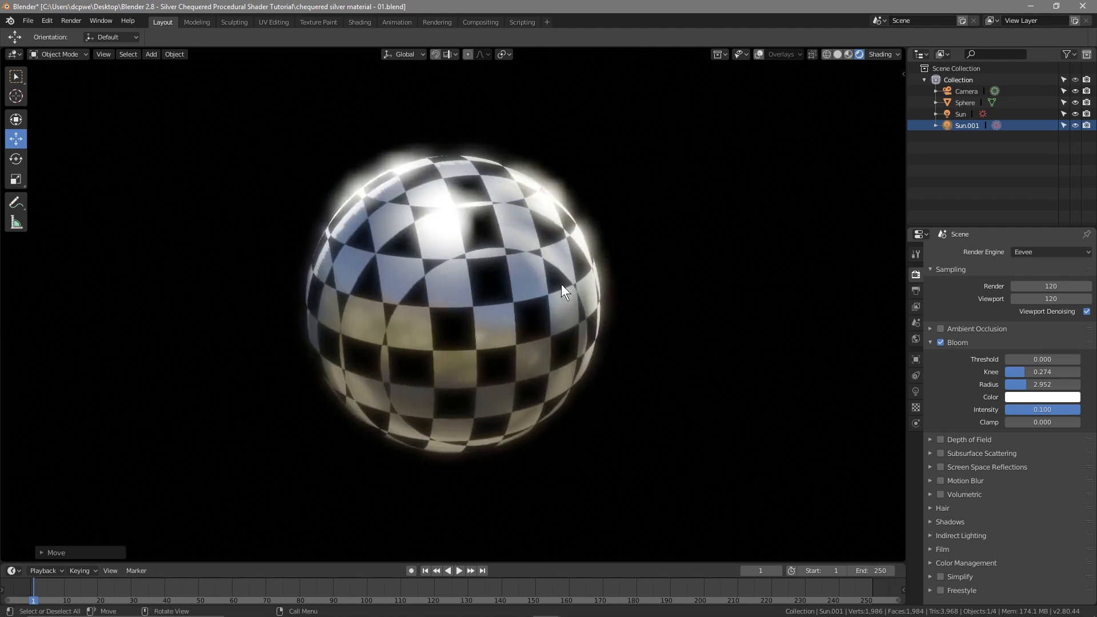
- Switch to the Shading workspace and select the sphere so its material nodes are shown
click(360, 22)
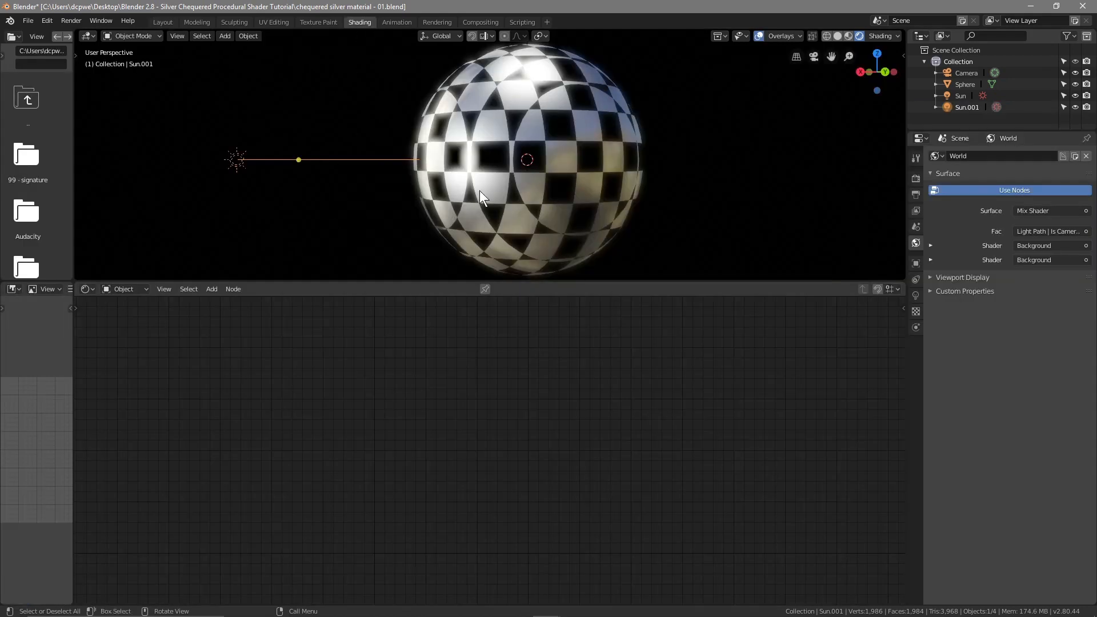
click(514, 155)
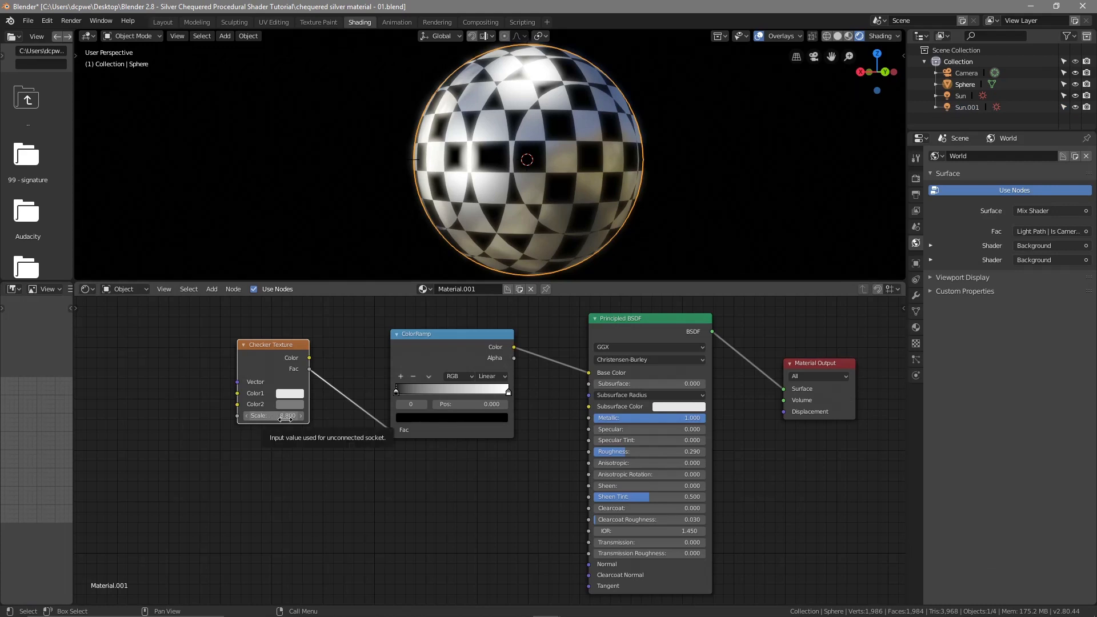
- Try denser chequers with Checker Texture scales such as 68.5 and return the scale to 8.8
drag(273, 416, 623, 416)
middle_drag(517, 188, 571, 181)
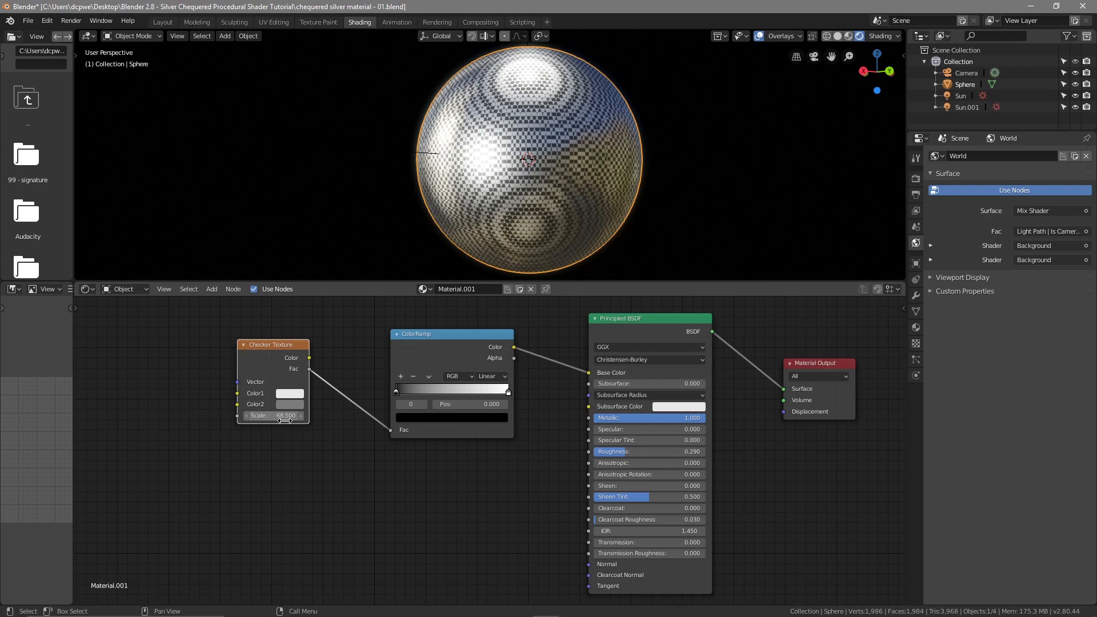
drag(273, 415, 332, 420)
click(303, 416)
click(303, 416)
middle_drag(523, 167, 520, 195)
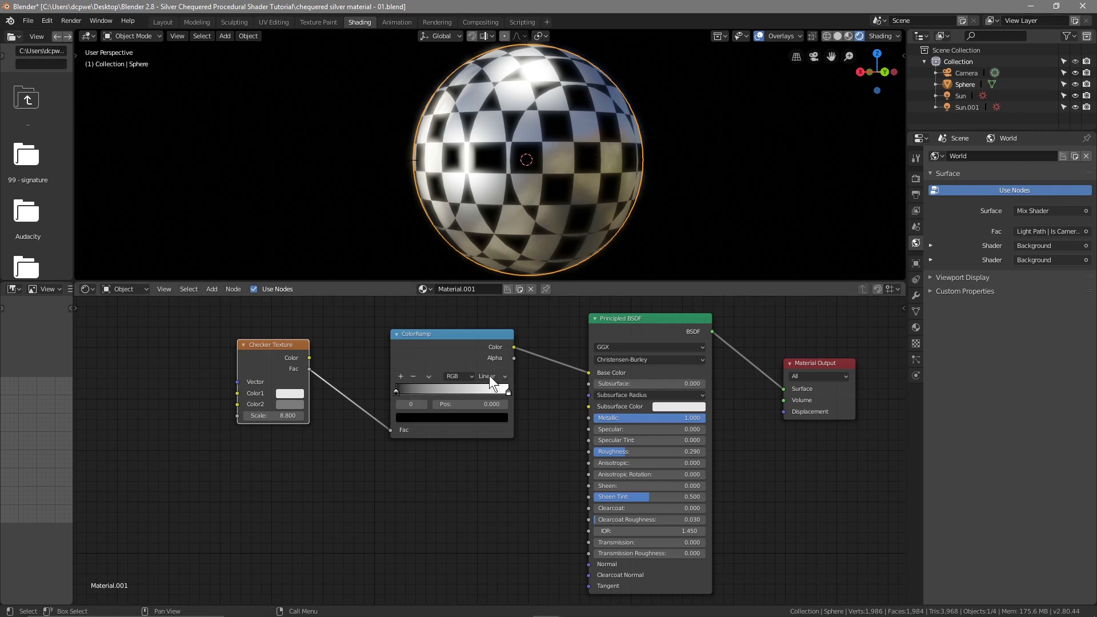
- Recolour the ColorRamp's white stop to a light grey with about 0.023 saturation and 0.82 value
click(508, 392)
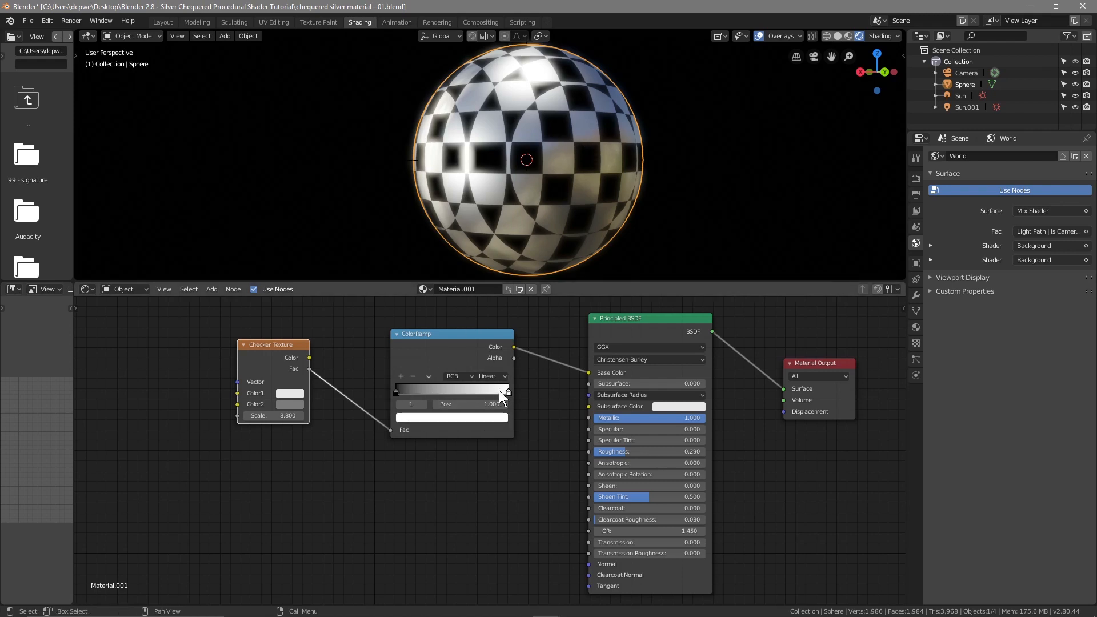
click(468, 418)
click(428, 312)
mouse_move(429, 312)
mouse_down()
mouse_move(441, 345)
mouse_move(466, 335)
mouse_move(435, 345)
mouse_move(475, 321)
mouse_move(440, 343)
mouse_move(407, 320)
mouse_move(445, 323)
mouse_move(442, 307)
mouse_up()
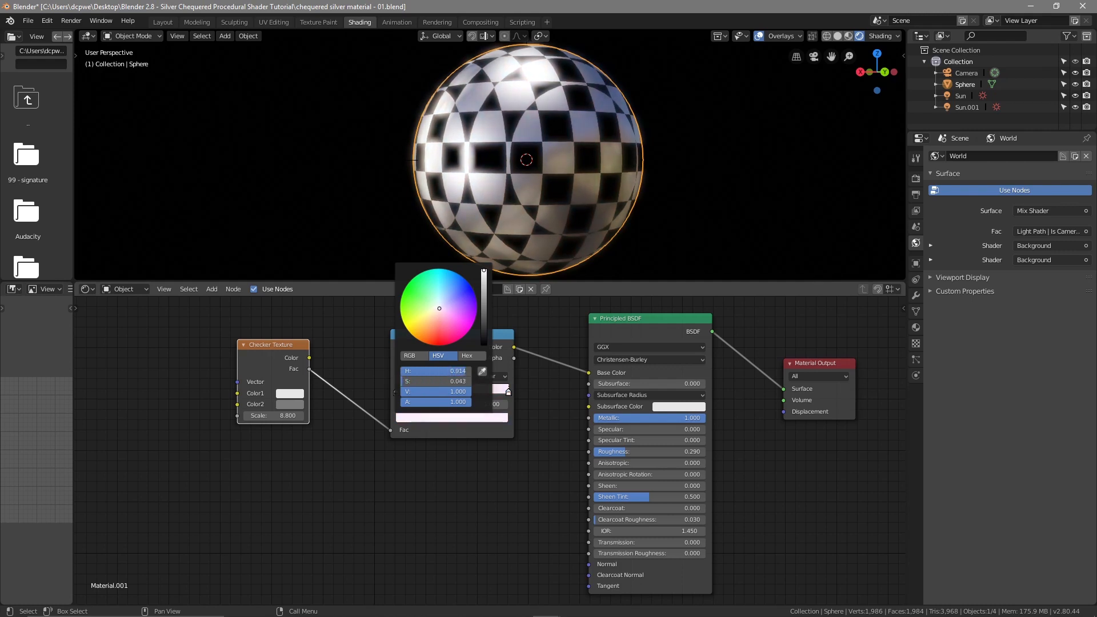
mouse_move(439, 308)
mouse_down()
mouse_move(482, 286)
mouse_move(482, 299)
mouse_move(482, 282)
mouse_up()
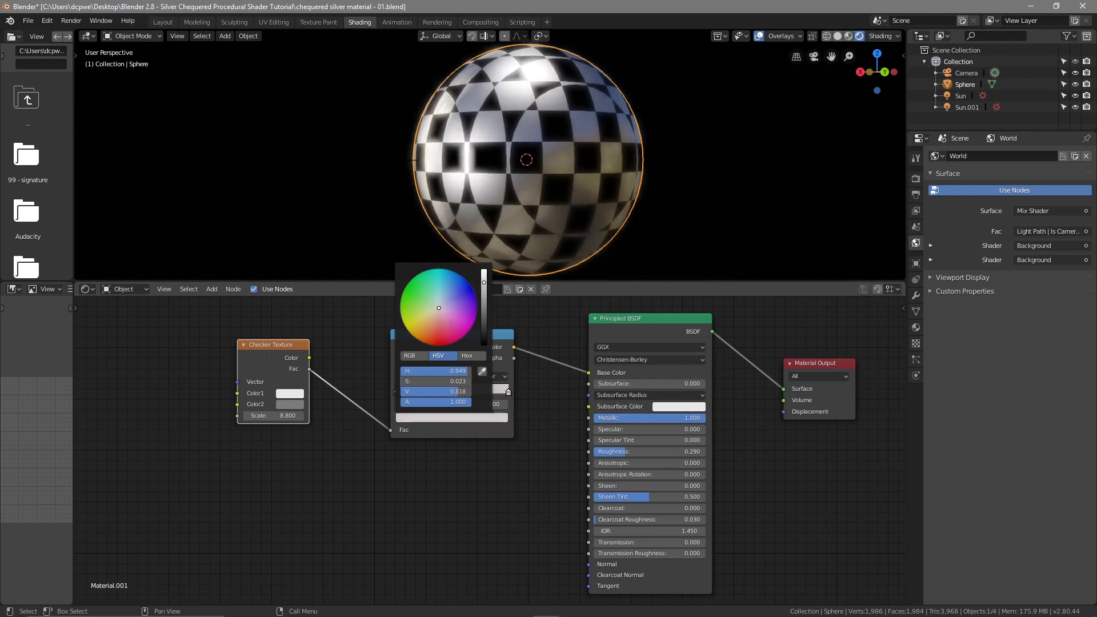
middle_drag(490, 182, 352, 163)
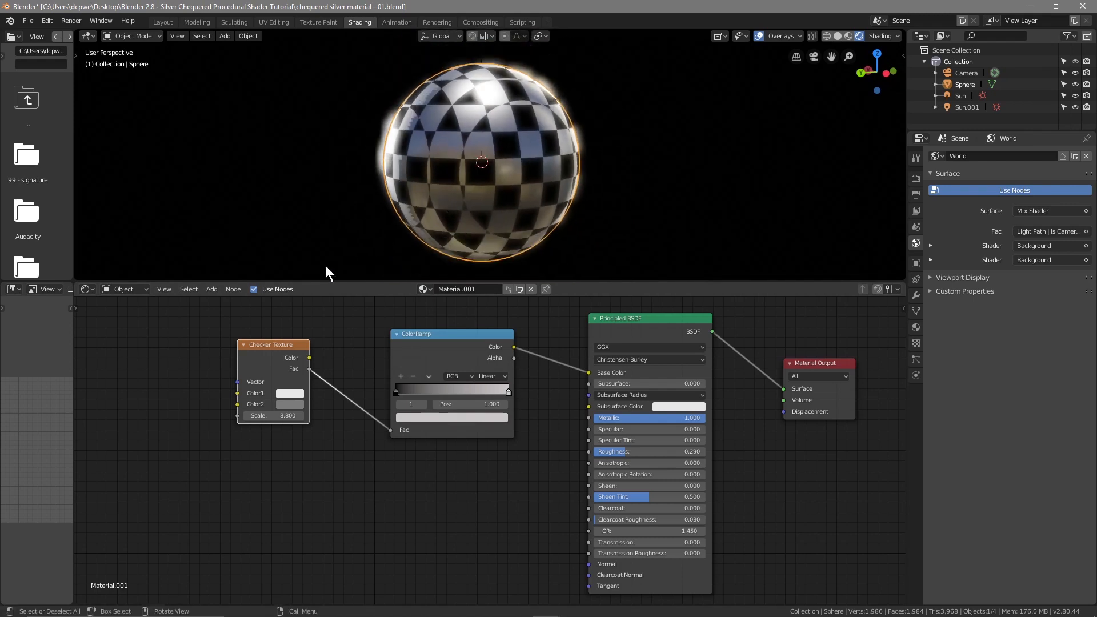
- Show the World shader nodes and set the Mapping node's X rotation to 0° and Z rotation to about 31.4°
click(143, 288)
click(128, 288)
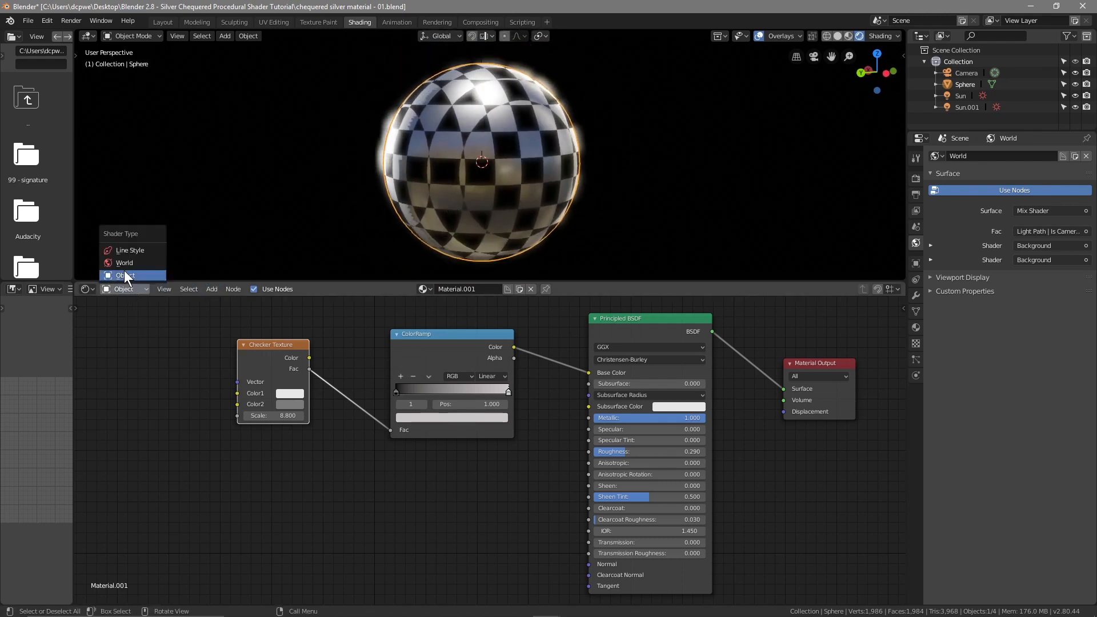
click(123, 264)
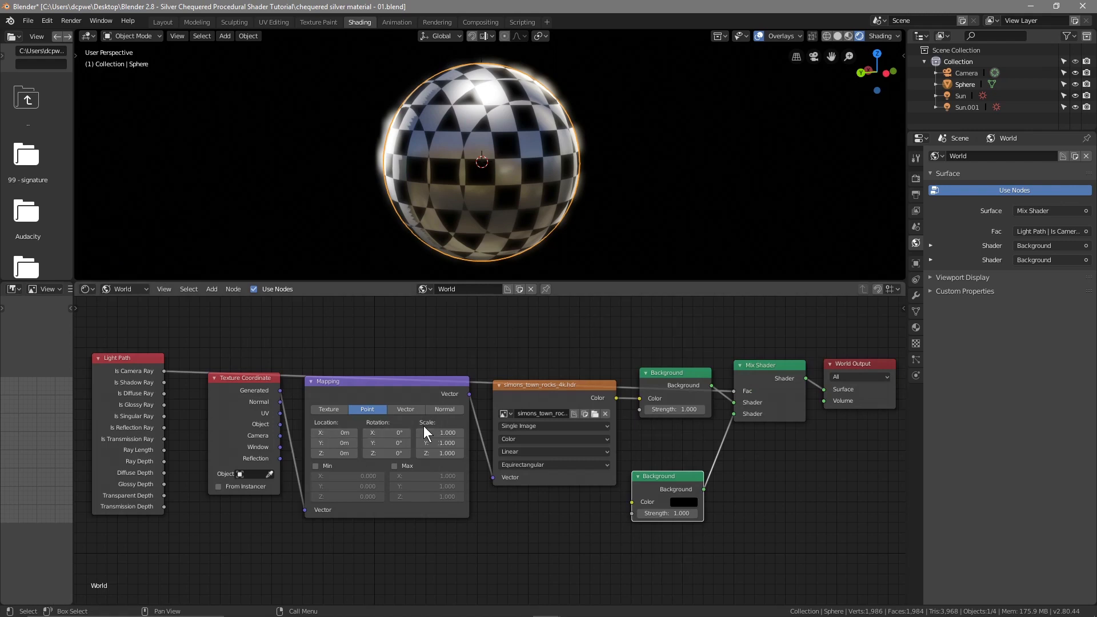
drag(386, 433, 432, 432)
text(0)
key(Return)
drag(386, 453, 402, 453)
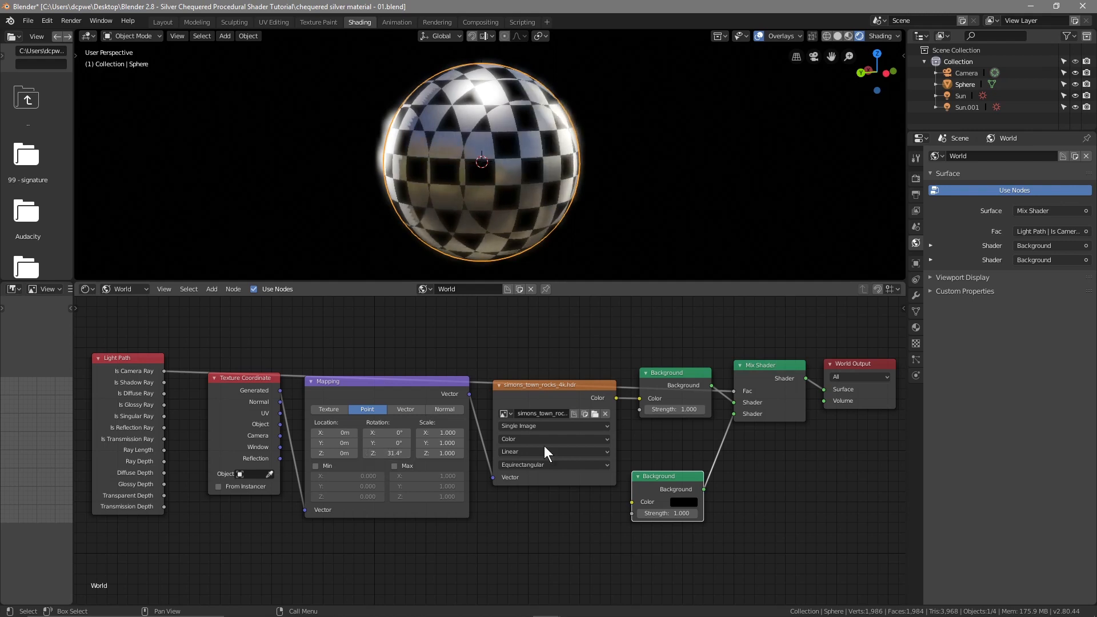
- Replace the environment texture's image with shanghai_bund_4k (11).hdr
click(595, 412)
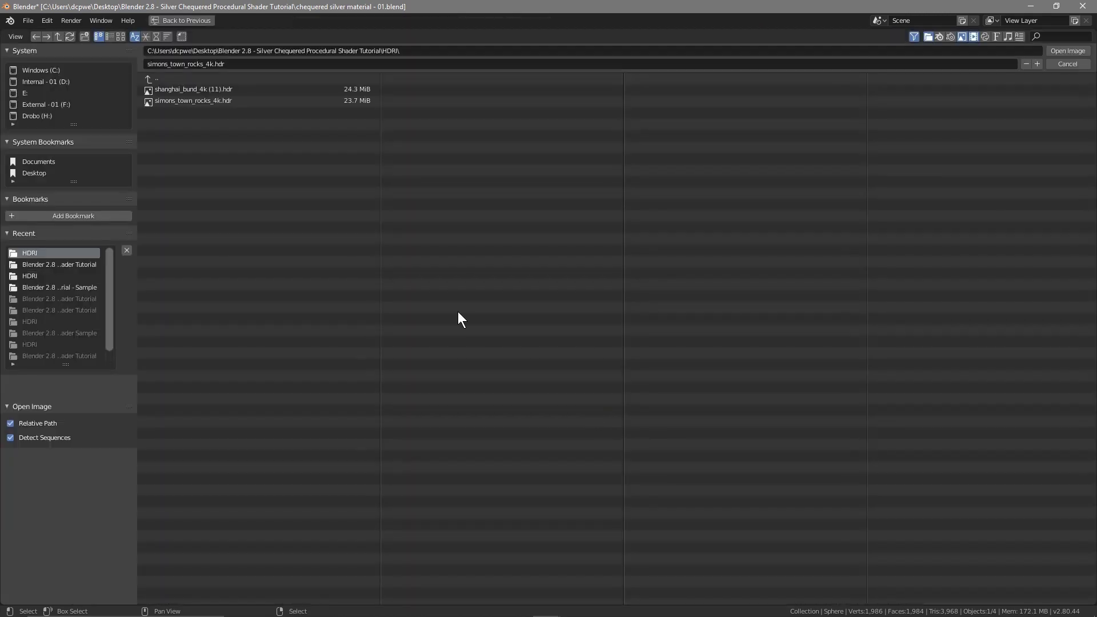
click(176, 91)
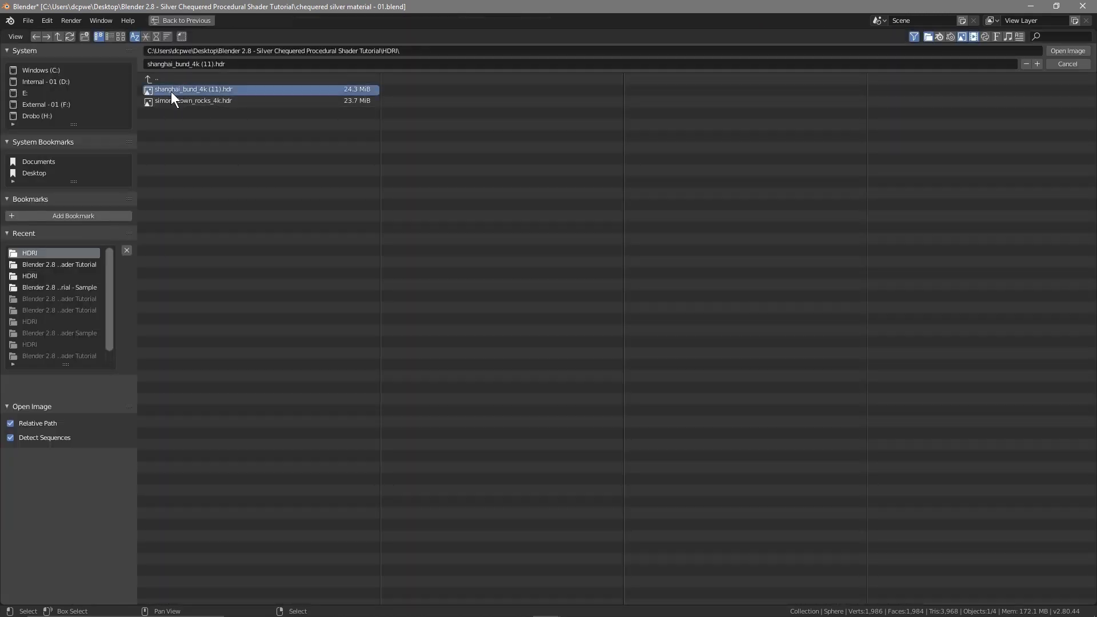
click(1062, 53)
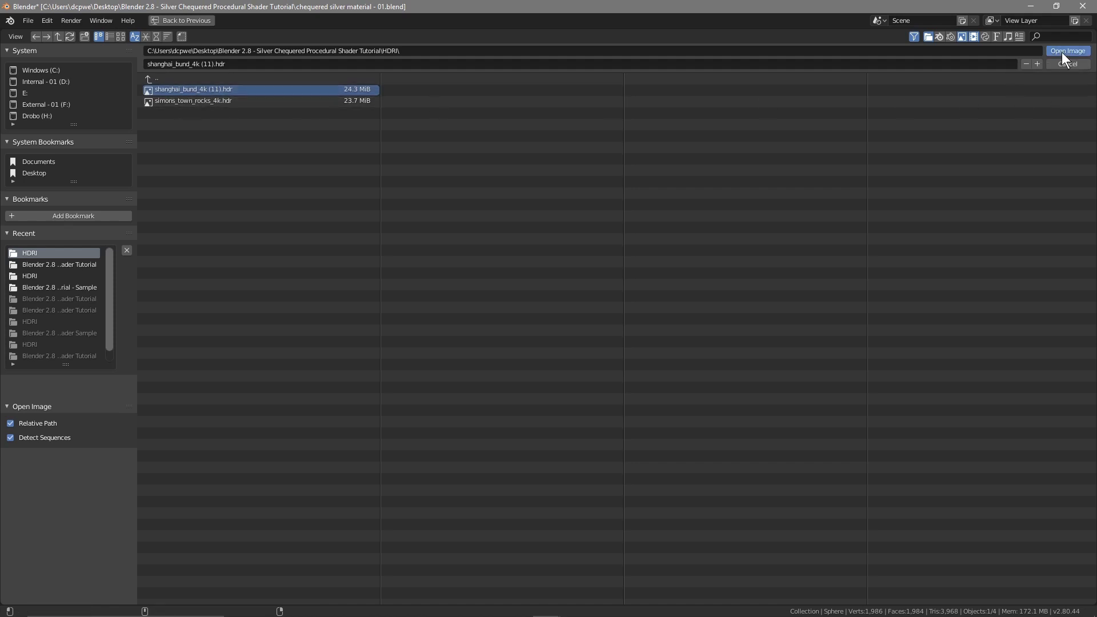
scroll(509, 171, up, 2)
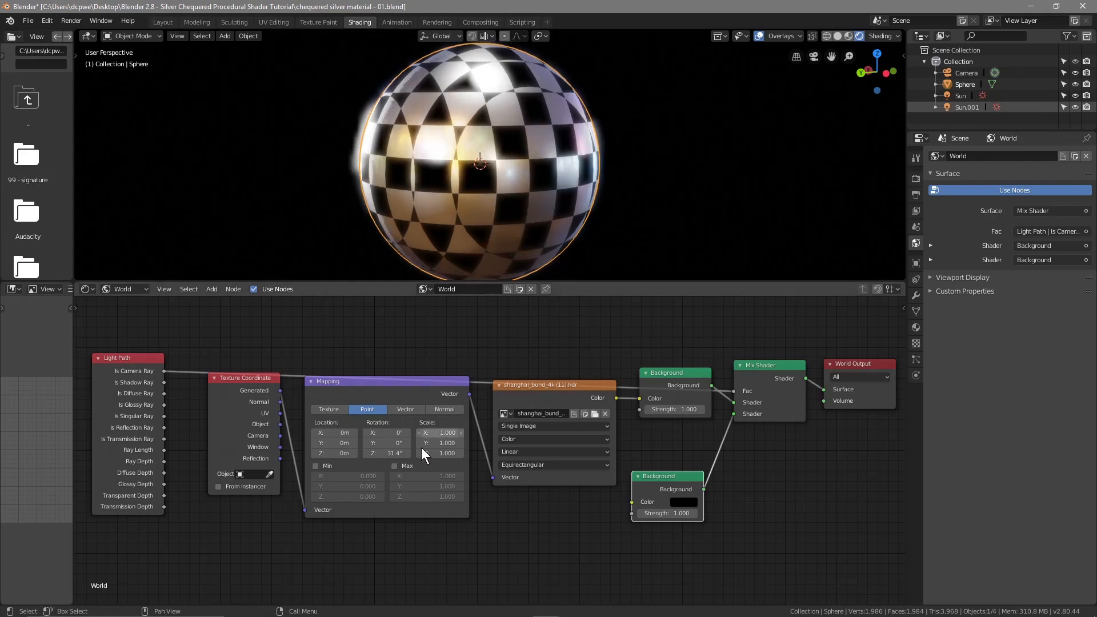
- Set the Mapping node's Z rotation to about -296° and its scale to about -11.9 on X, -10.6 on Y and 1.3 on Z
drag(386, 453, 280, 453)
middle_drag(501, 236, 519, 202)
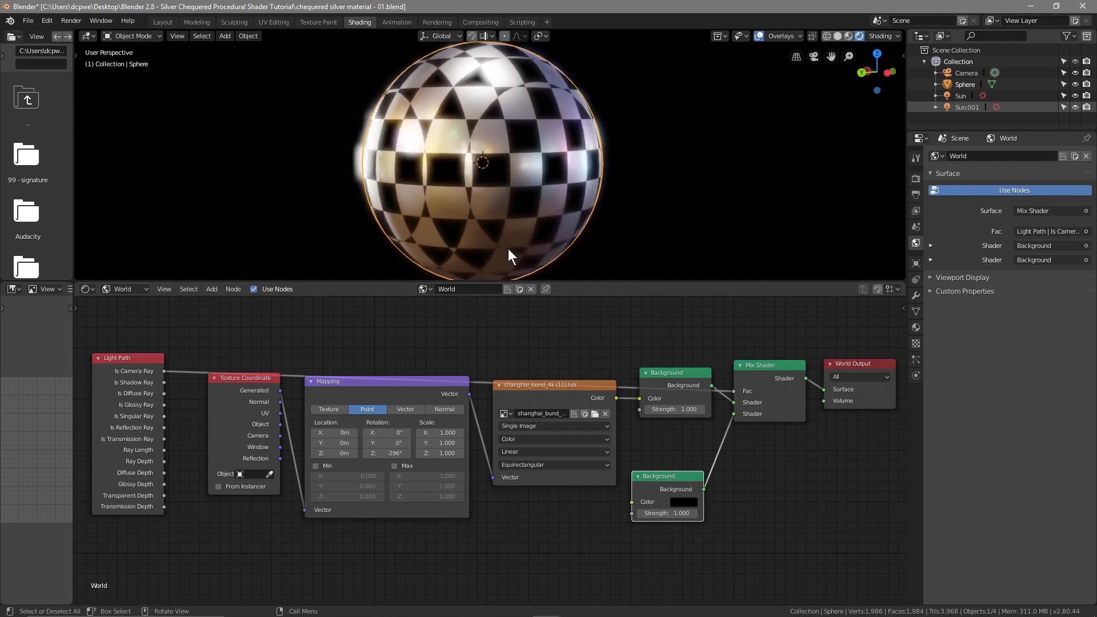
drag(437, 442, 353, 443)
drag(439, 433, 404, 433)
drag(440, 433, 456, 454)
middle_drag(493, 240, 471, 207)
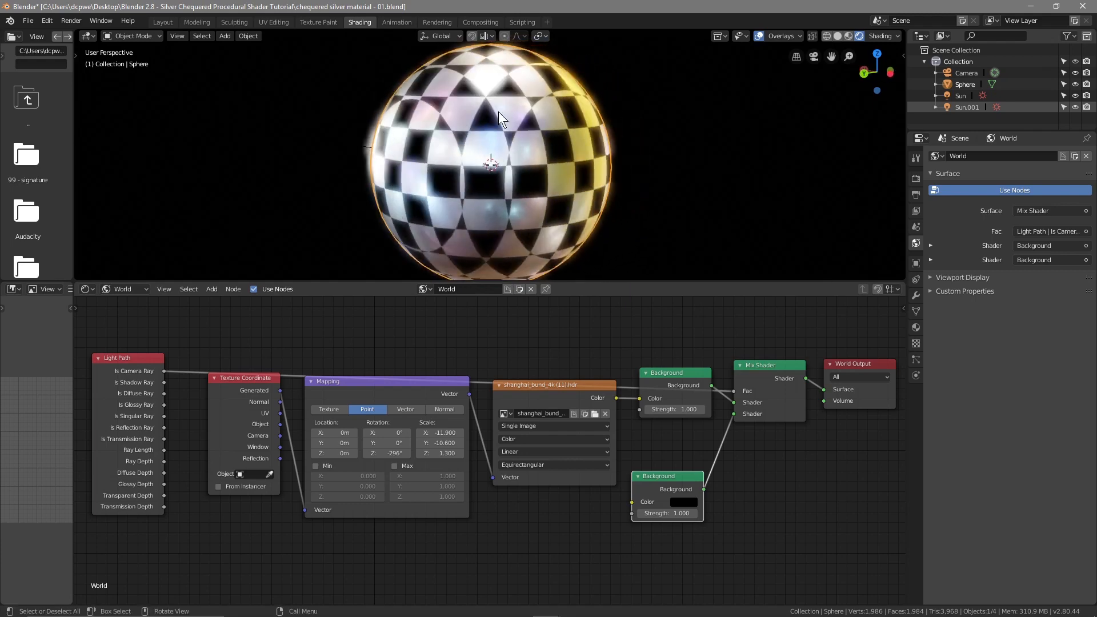
- In the Layout workspace, set the first Sun light's color to orange, with hue 0.117, saturation 0.972 and value 1.000
click(164, 22)
middle_drag(492, 316, 670, 328)
click(961, 114)
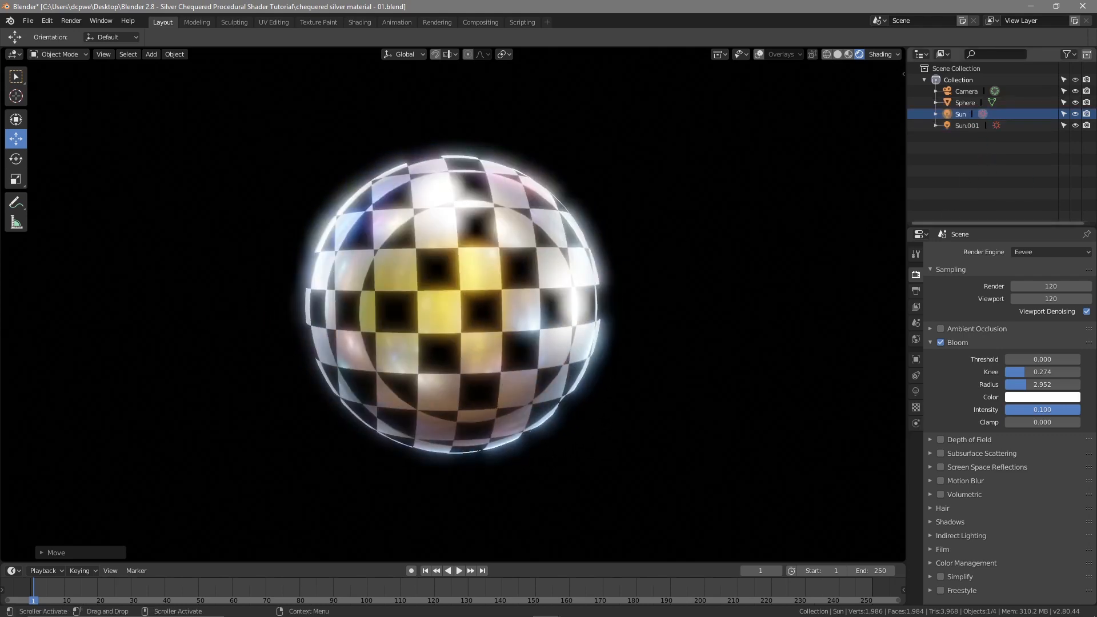
click(915, 392)
click(1034, 314)
drag(1013, 204, 993, 234)
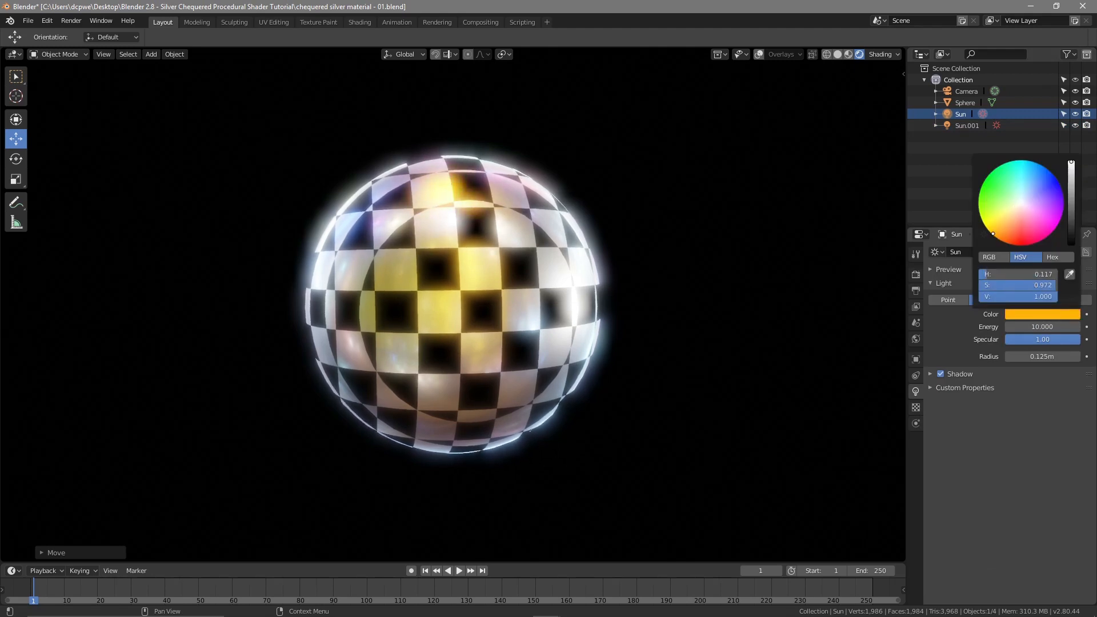
middle_drag(447, 183, 715, 223)
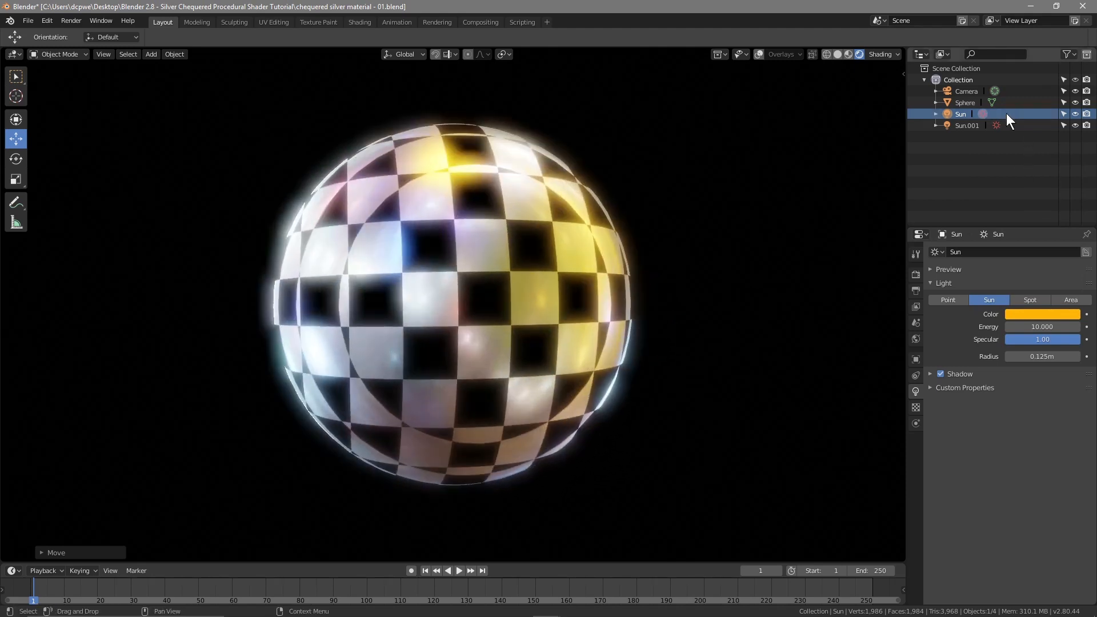
- Set the second Sun light's color to pure blue, with hue 0.652, saturation 1.000 and value 1.000
click(966, 125)
click(1042, 314)
drag(1017, 285, 1057, 285)
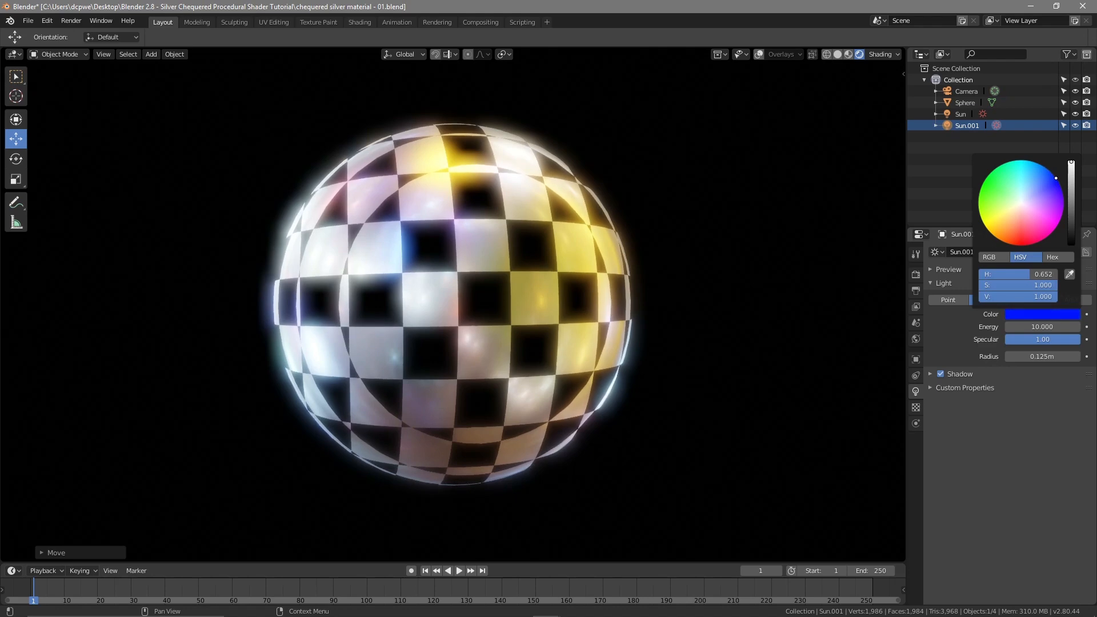
middle_drag(504, 352, 439, 383)
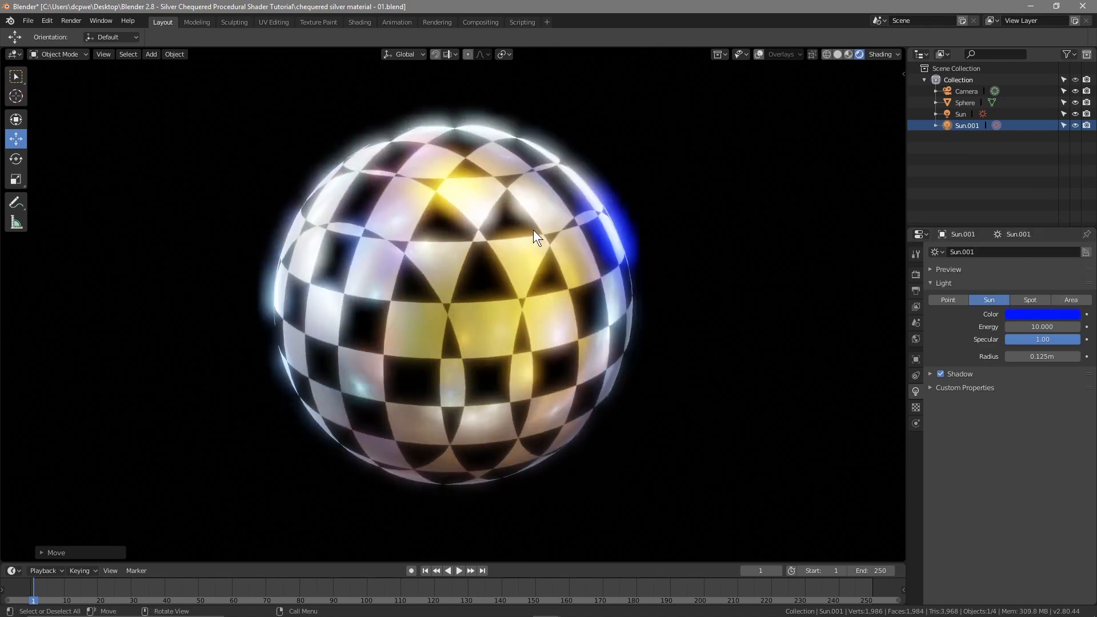
- Change the second Sun light's color to near white
click(1038, 314)
mouse_move(1029, 207)
mouse_down()
mouse_move(1026, 171)
mouse_move(1045, 178)
mouse_move(1043, 234)
mouse_move(984, 225)
mouse_move(991, 233)
mouse_move(982, 207)
mouse_move(1022, 201)
mouse_up()
- Examine the lit chequered sphere from all sides and up close, checking its reflections and coloured highlights
scroll(502, 305, down, 1)
middle_drag(498, 306, 735, 274)
scroll(457, 300, up, 1)
middle_drag(543, 300, 564, 314)
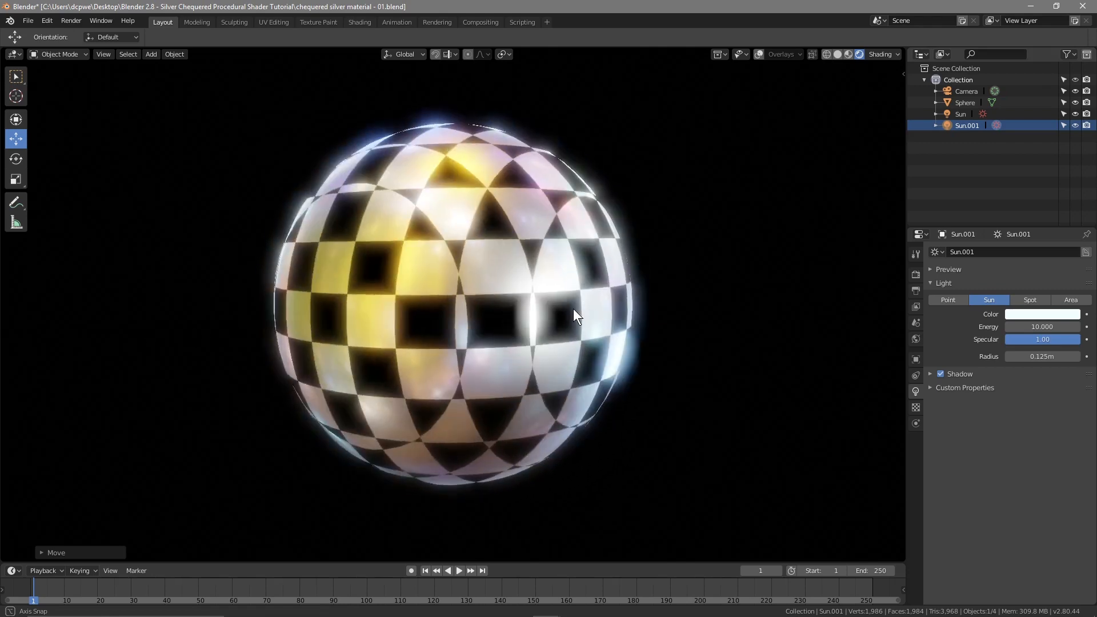
middle_drag(412, 323, 606, 318)
scroll(399, 265, up, 3)
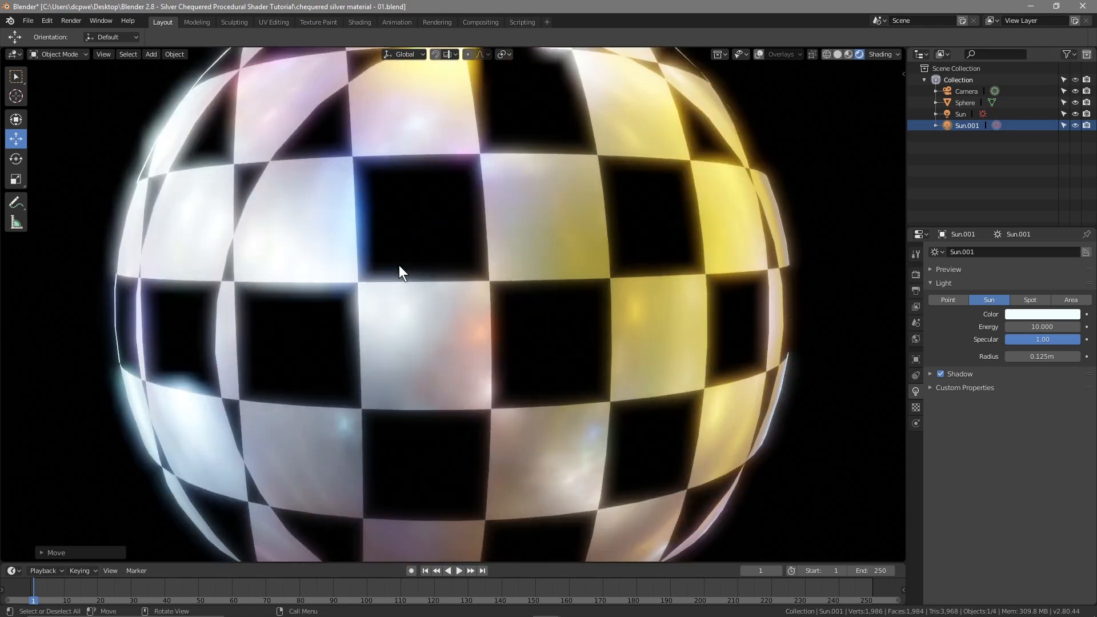
scroll(399, 265, down, 2)
middle_drag(416, 367, 490, 360)
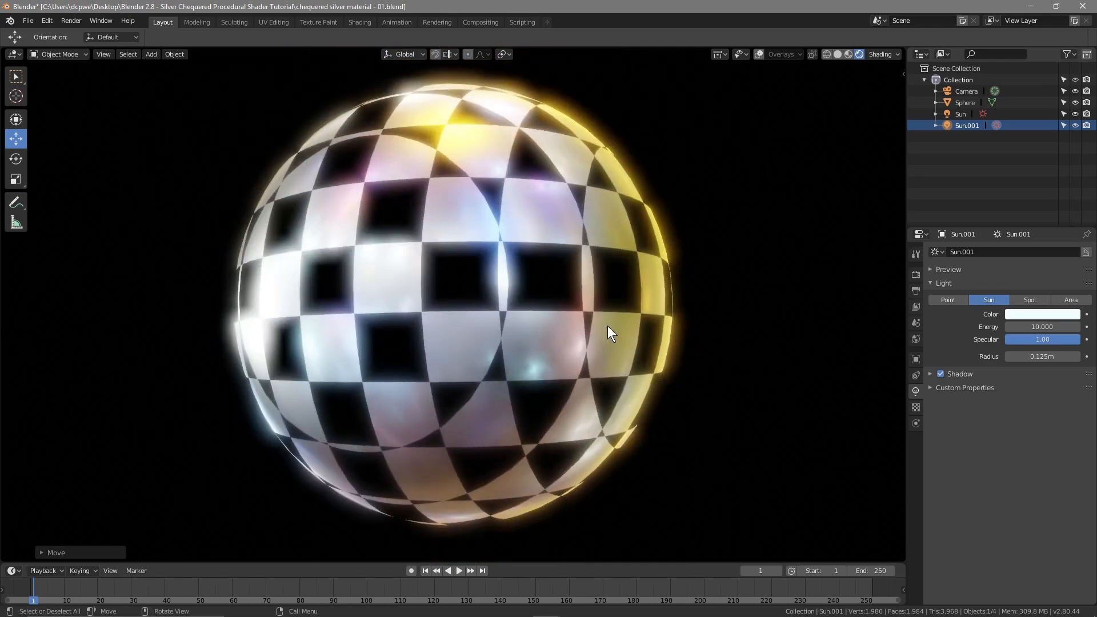
middle_drag(321, 379, 435, 369)
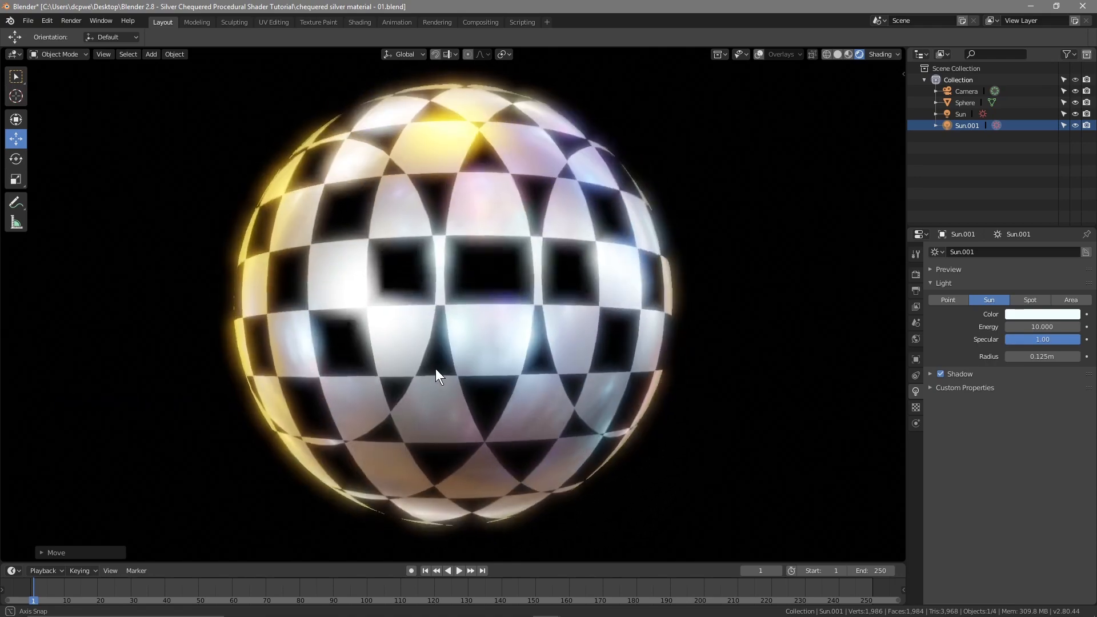
- Save the Blender file and minimise its window to the desktop
click(28, 20)
click(65, 107)
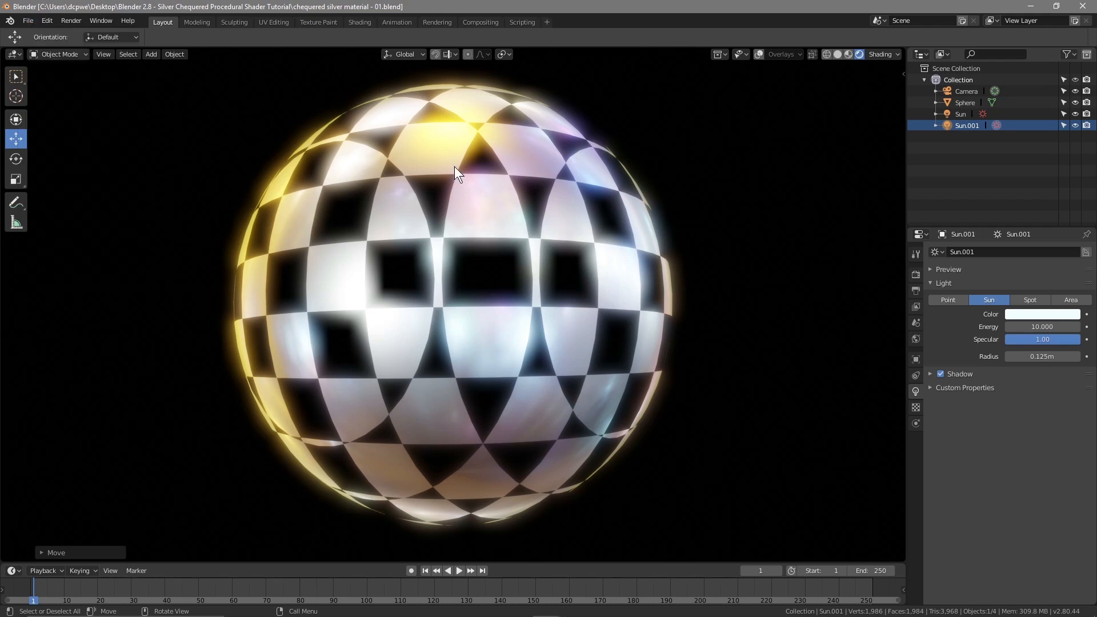
click(1029, 6)
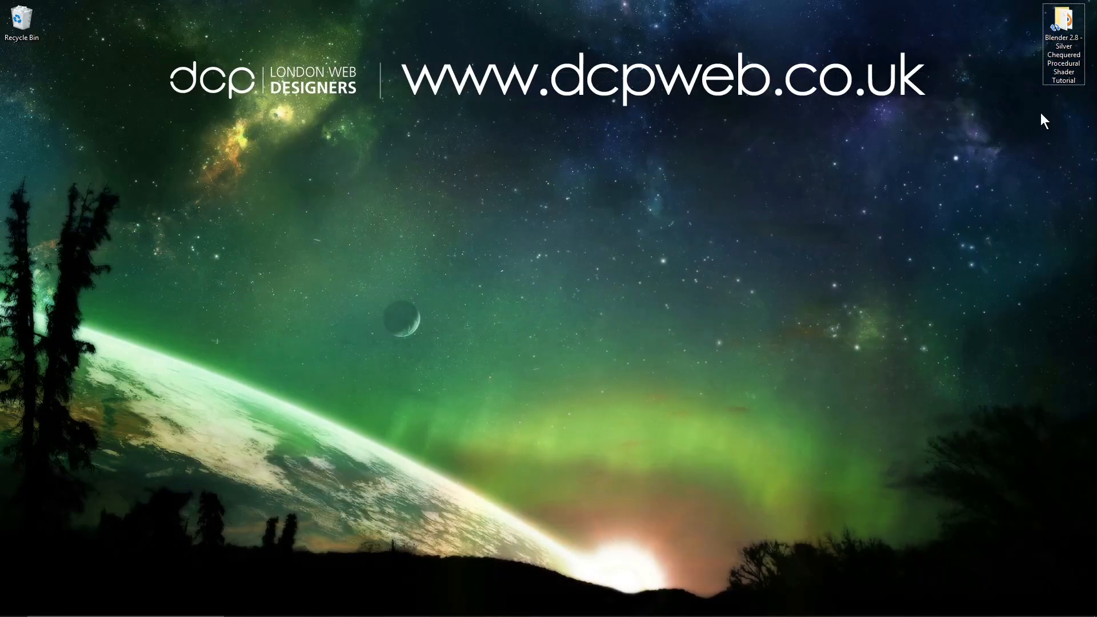